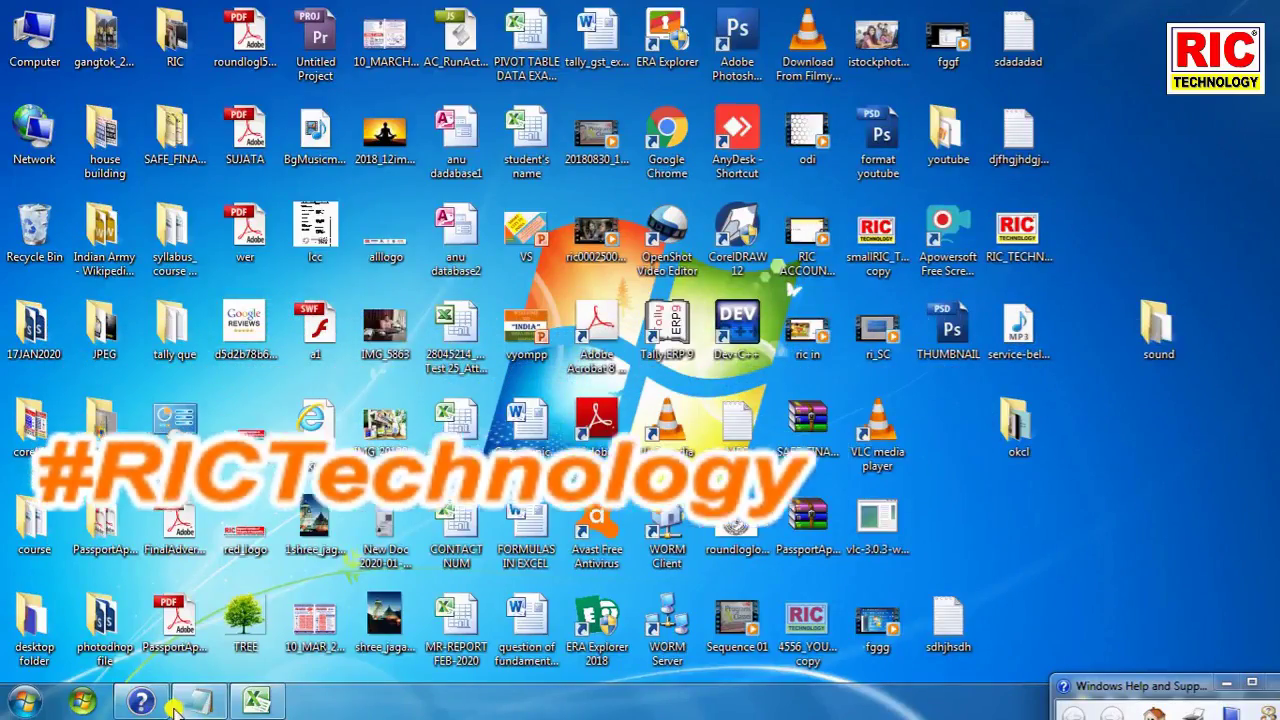
- Bring the stock notes file to the front in Notepad
click(198, 703)
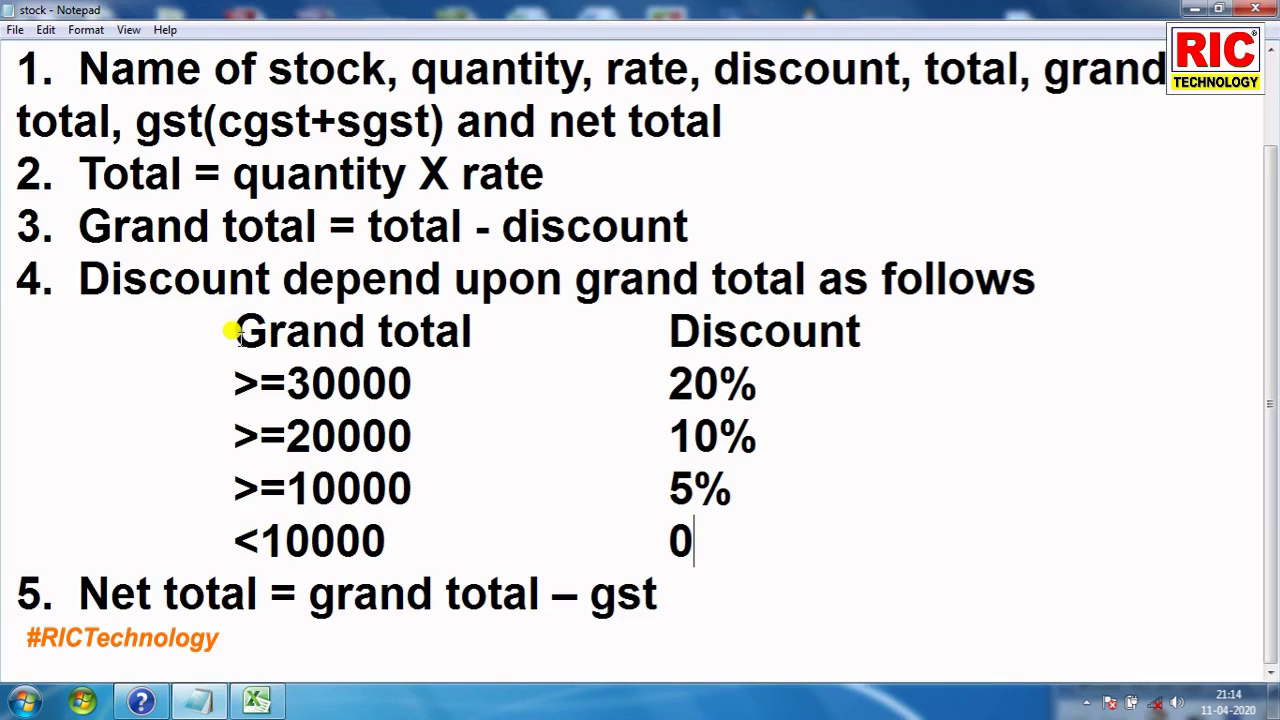
- Change the discount table heading 'Grand total' to 'Total', realigning Discount with a Tab
drag(233, 330, 283, 330)
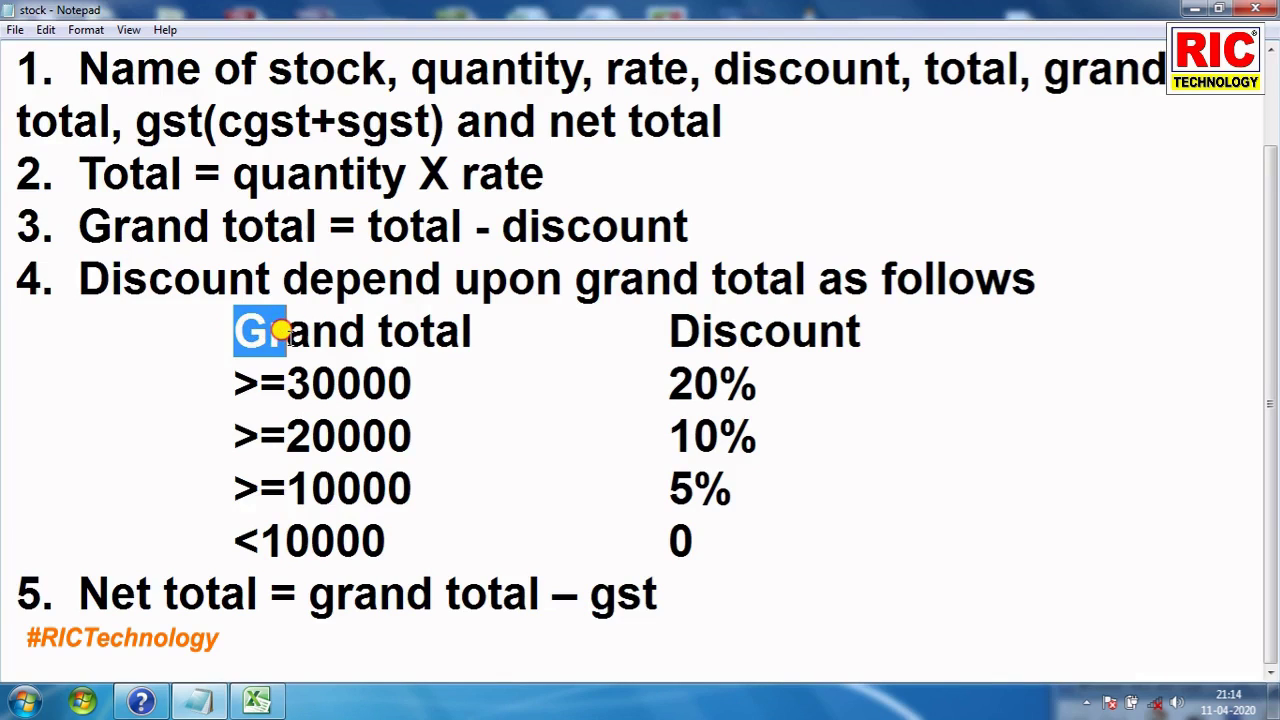
drag(366, 330, 238, 337)
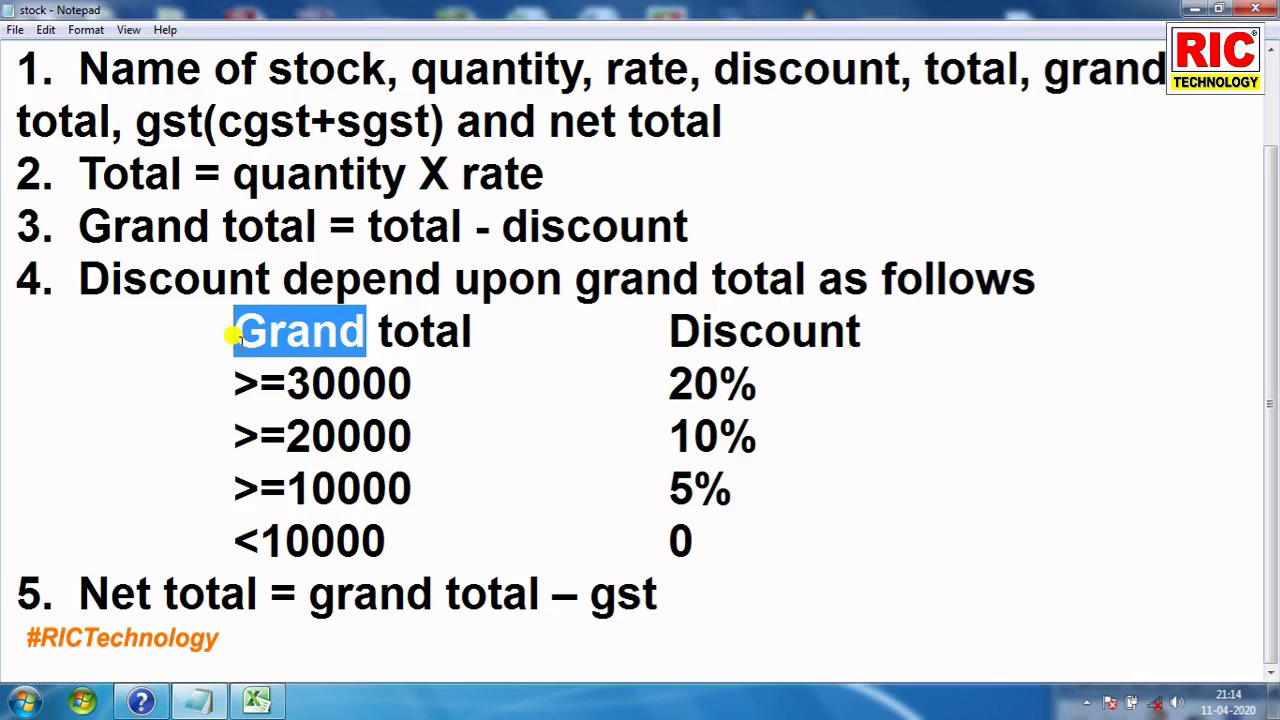
key(Delete)
click(429, 320)
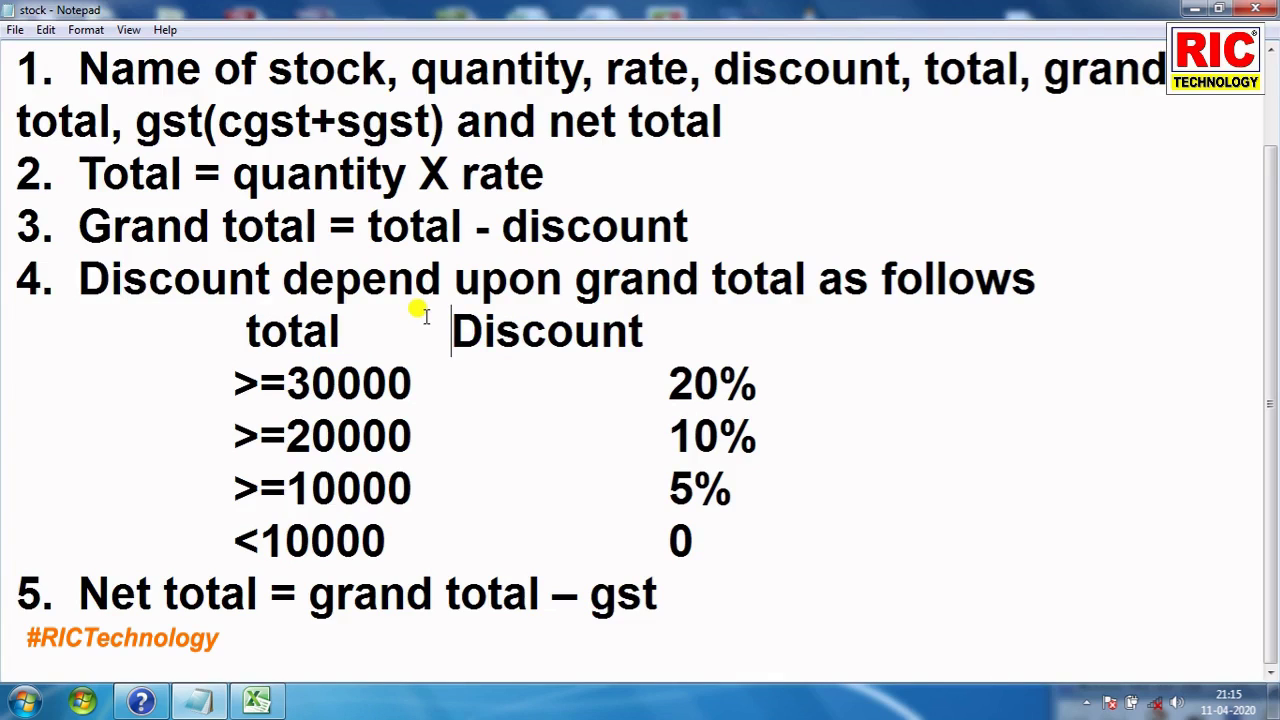
key(Tab)
click(258, 322)
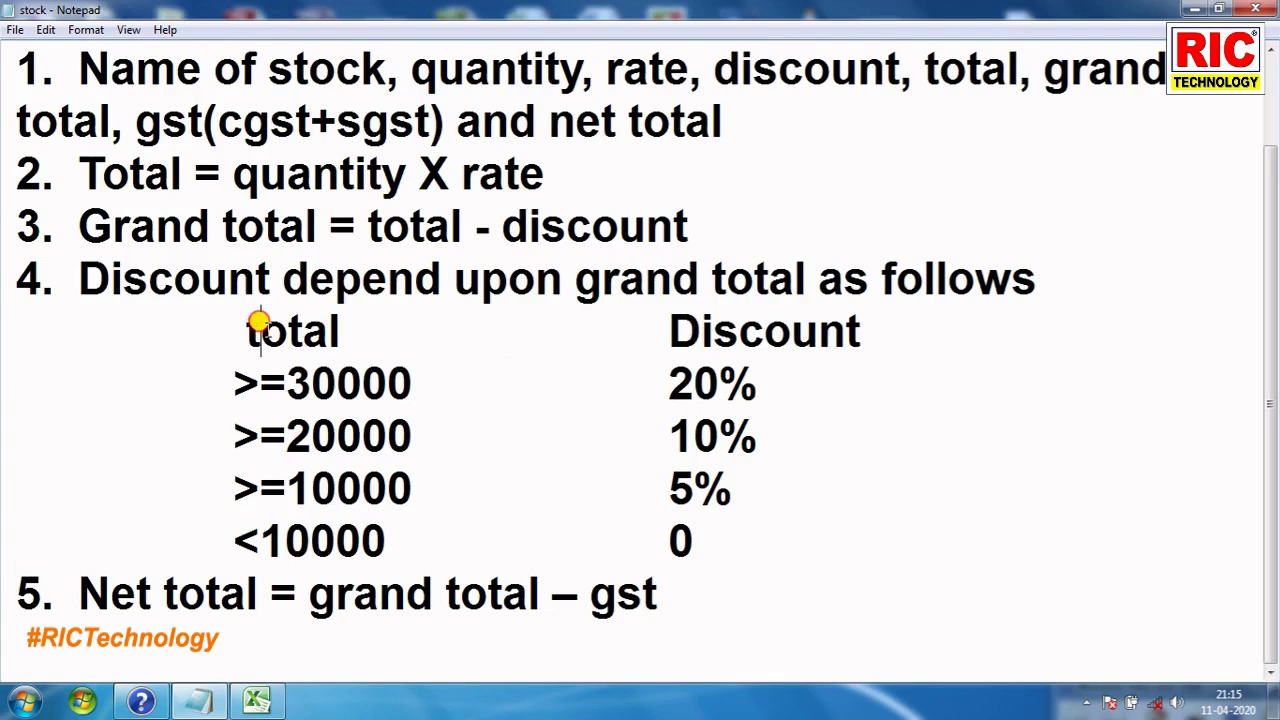
drag(258, 322, 242, 328)
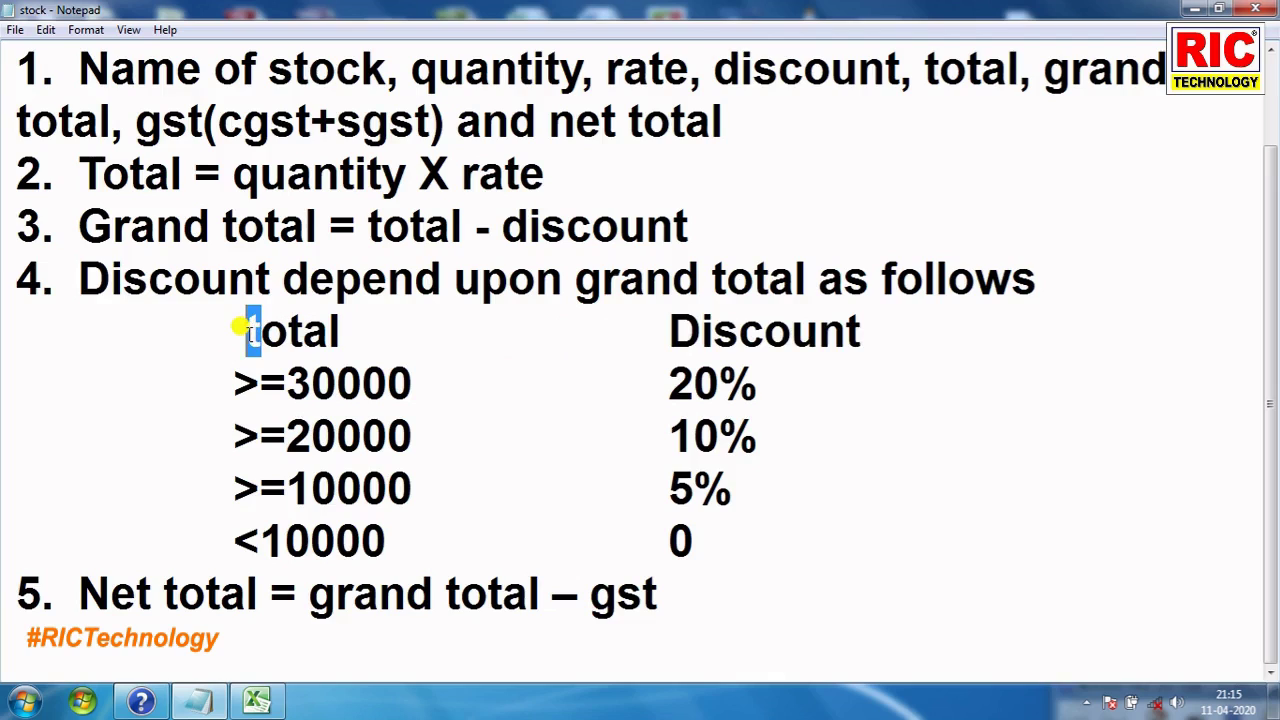
text(T)
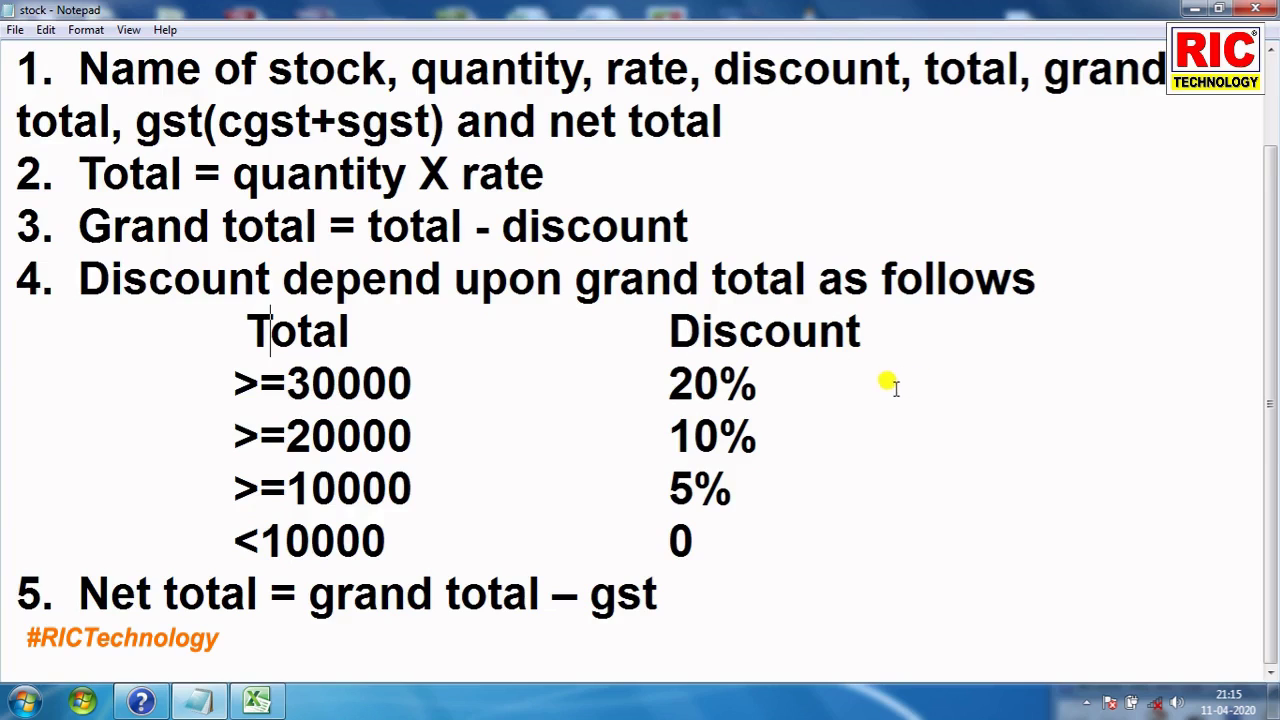
- Review the discount thresholds >=30000, >=20000, >=10000 and their 20% and 10% rates
drag(230, 381, 412, 378)
drag(234, 436, 410, 436)
drag(234, 488, 396, 488)
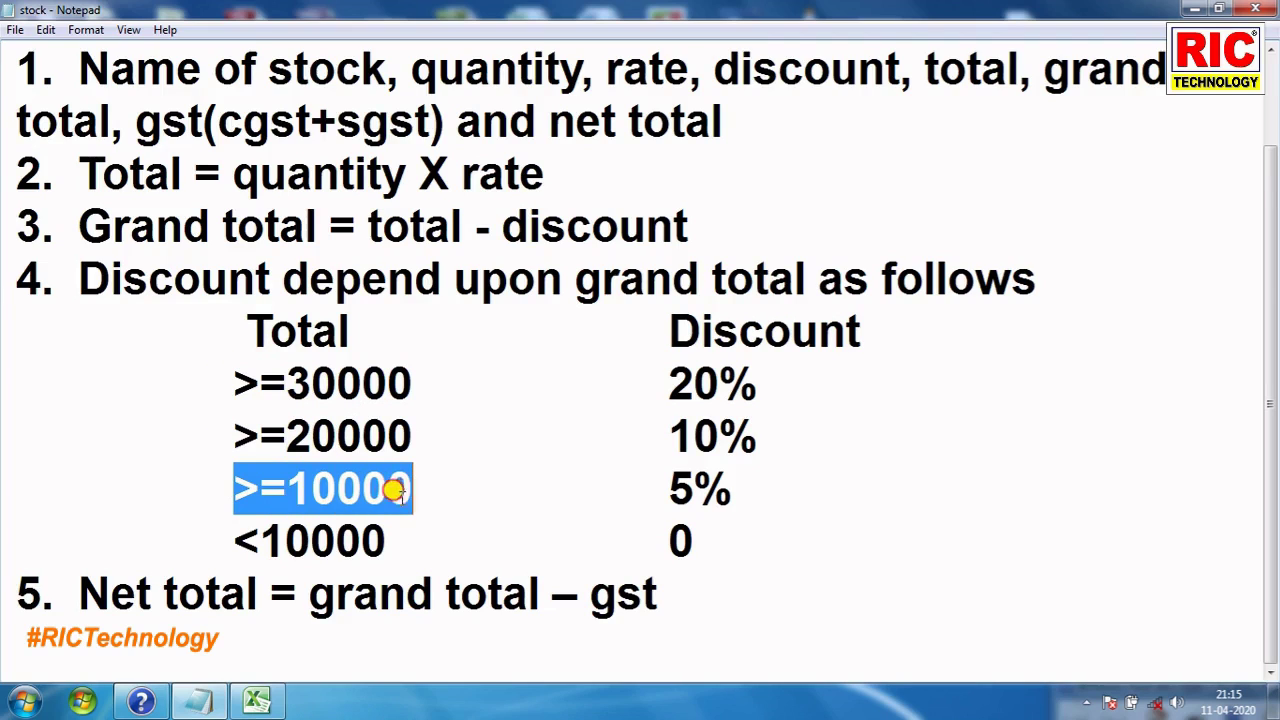
drag(669, 382, 755, 385)
drag(669, 436, 742, 437)
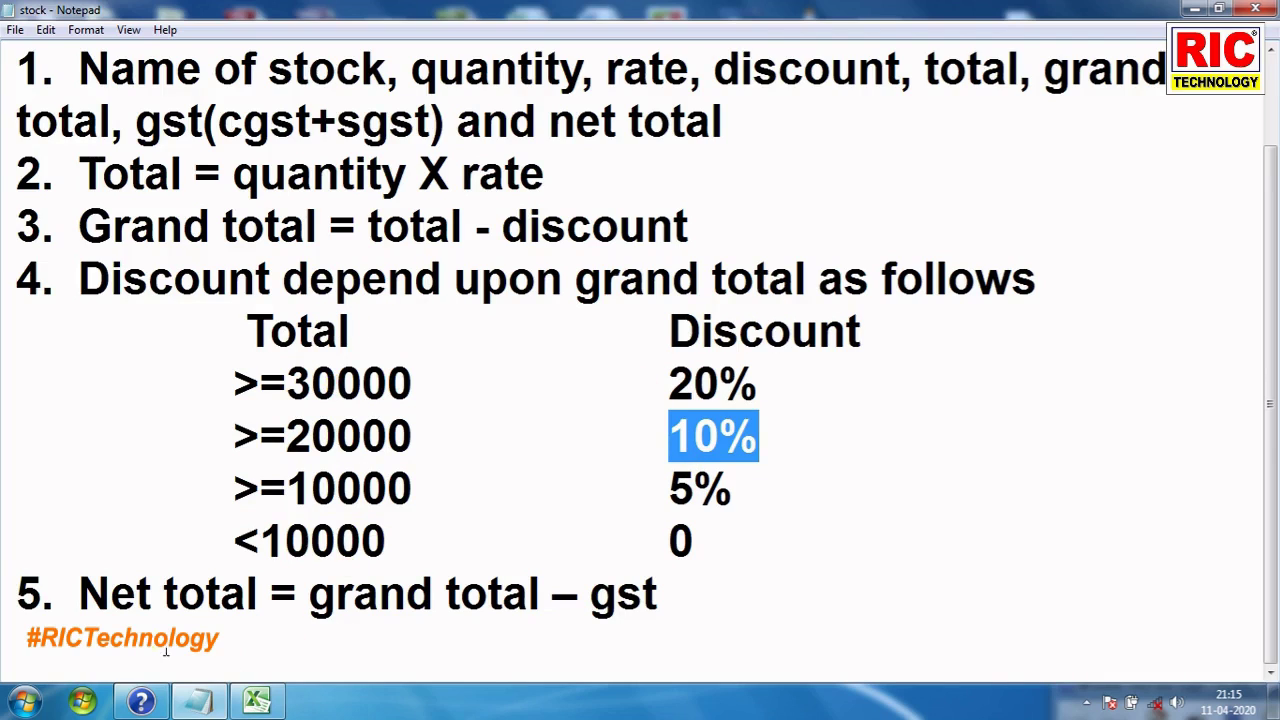
- Change line 5 to read 'Net total = grand total + gst'
drag(80, 590, 258, 590)
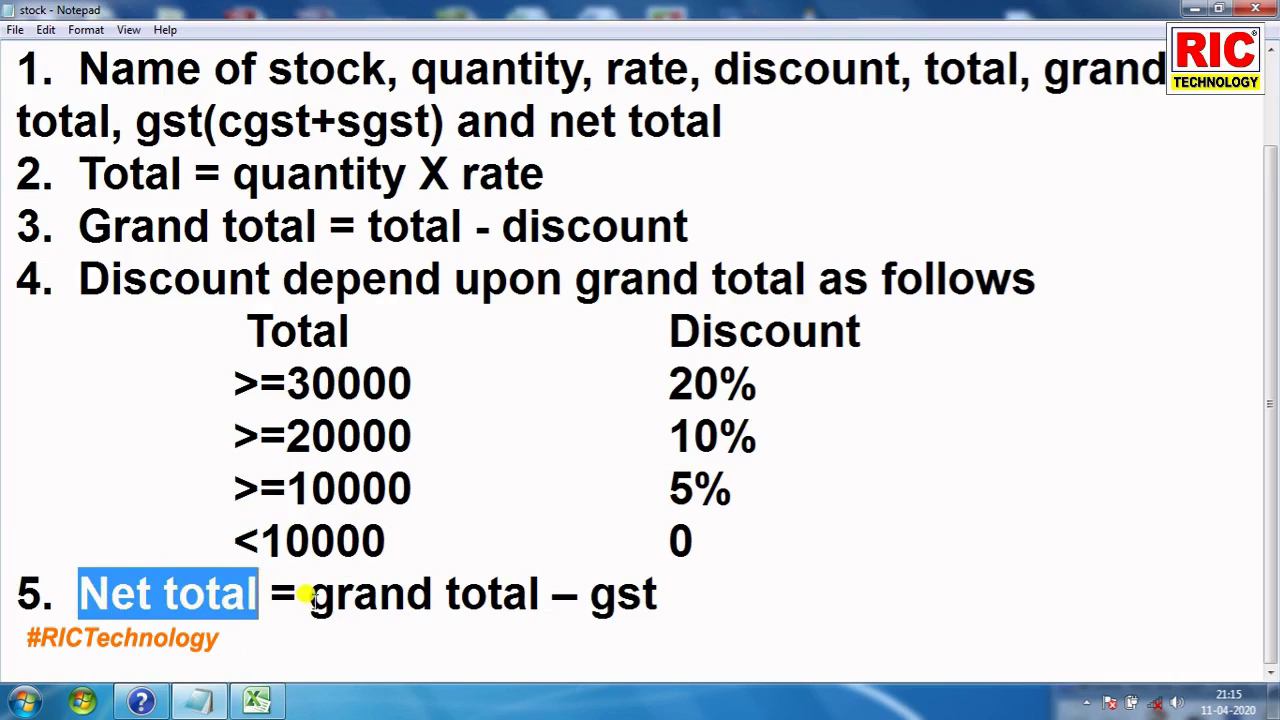
drag(309, 593, 531, 606)
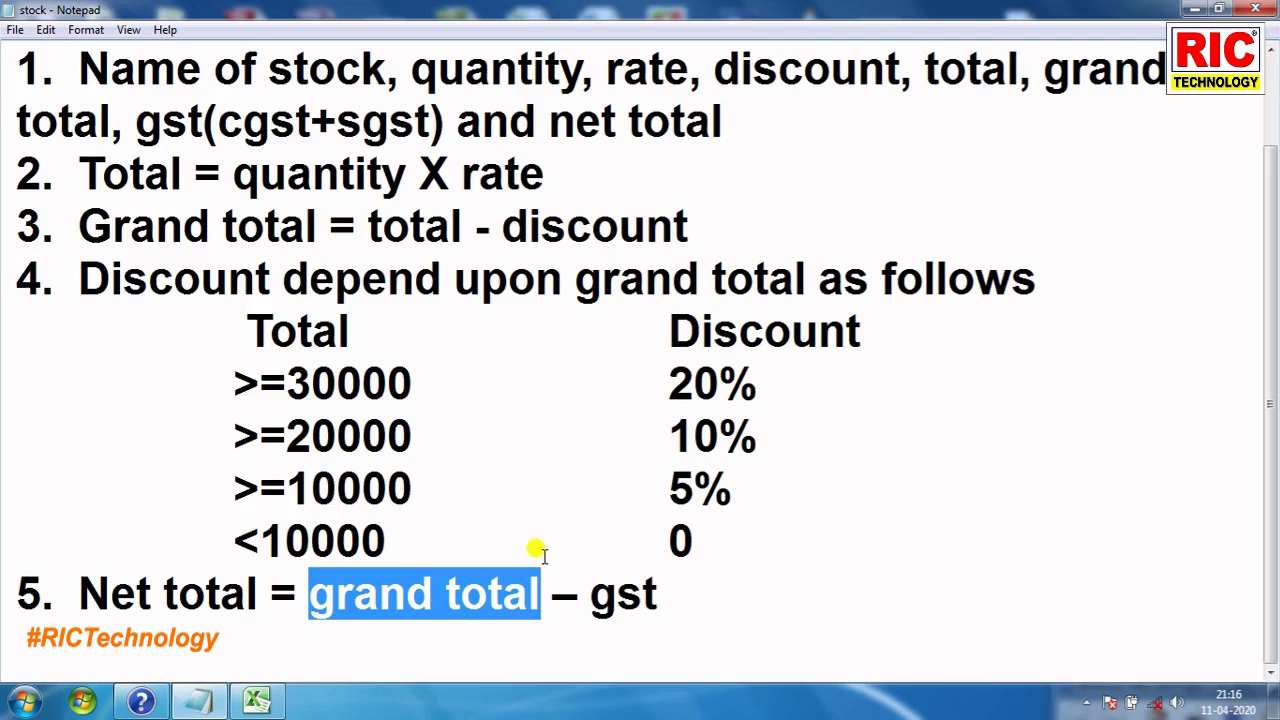
click(576, 591)
drag(577, 591, 549, 593)
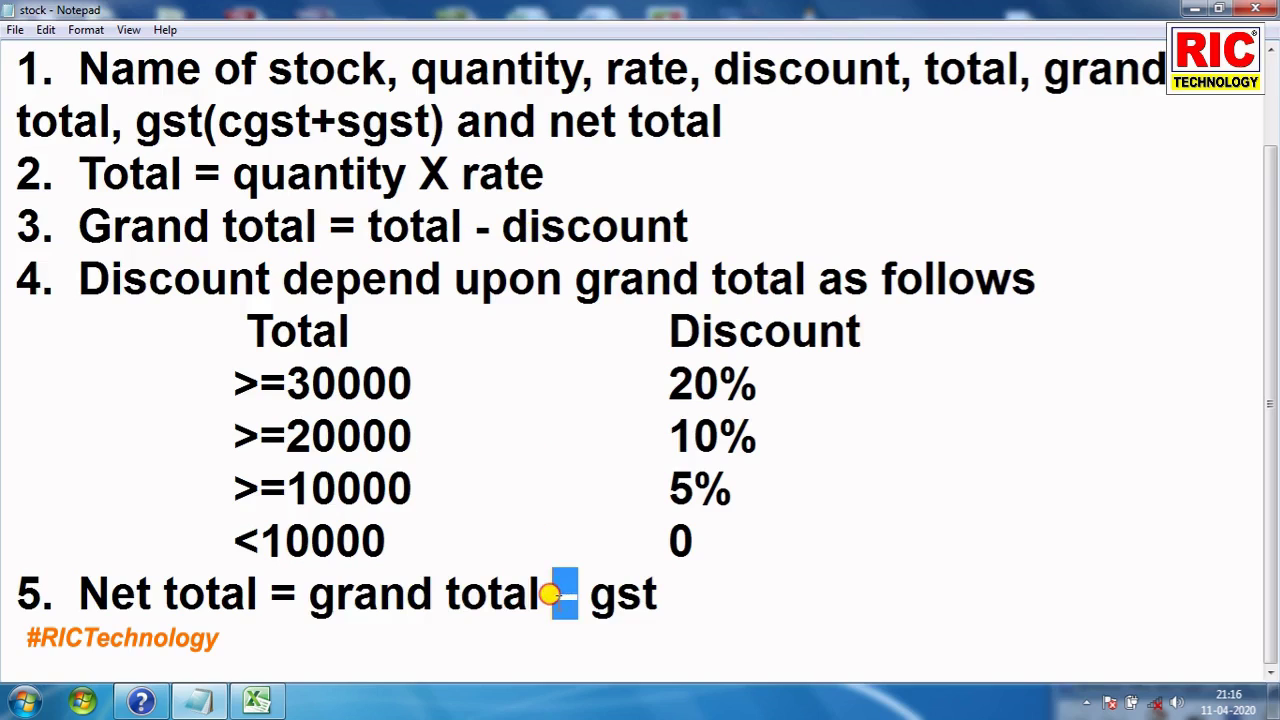
text(+)
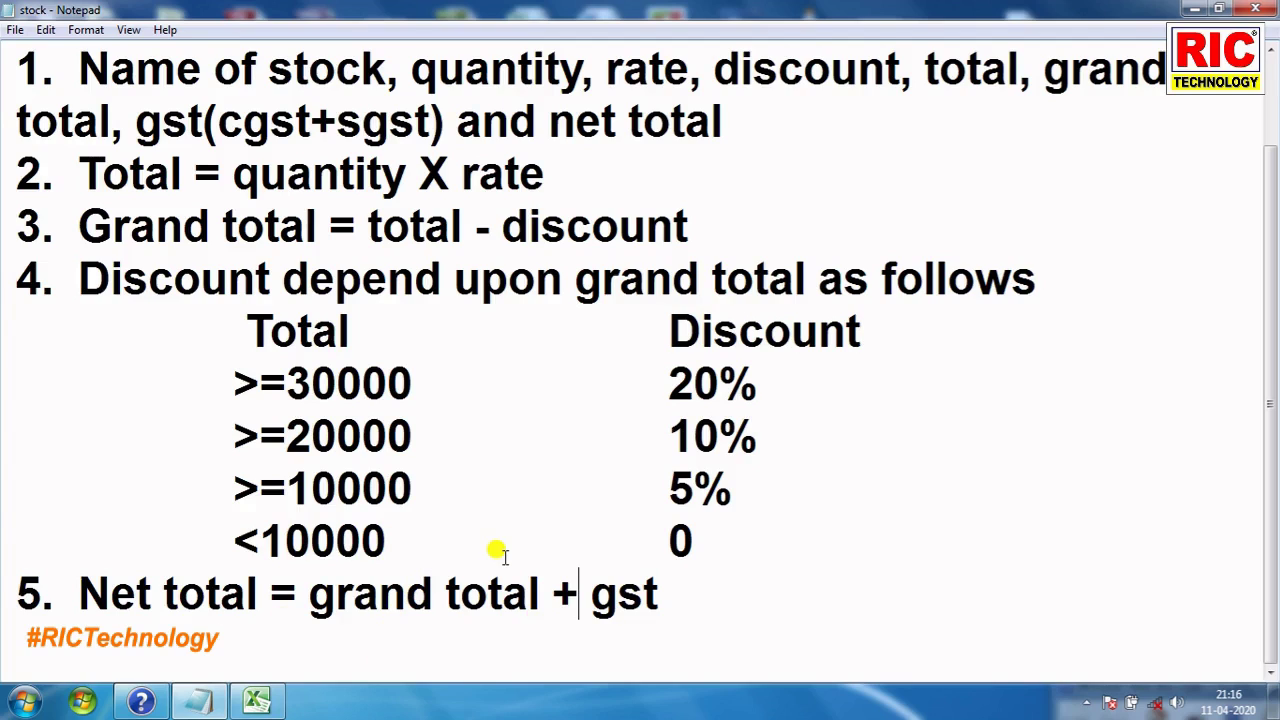
- Check gst and grand total in line 5, then bring the Excel stock workbook forward
drag(589, 592, 650, 594)
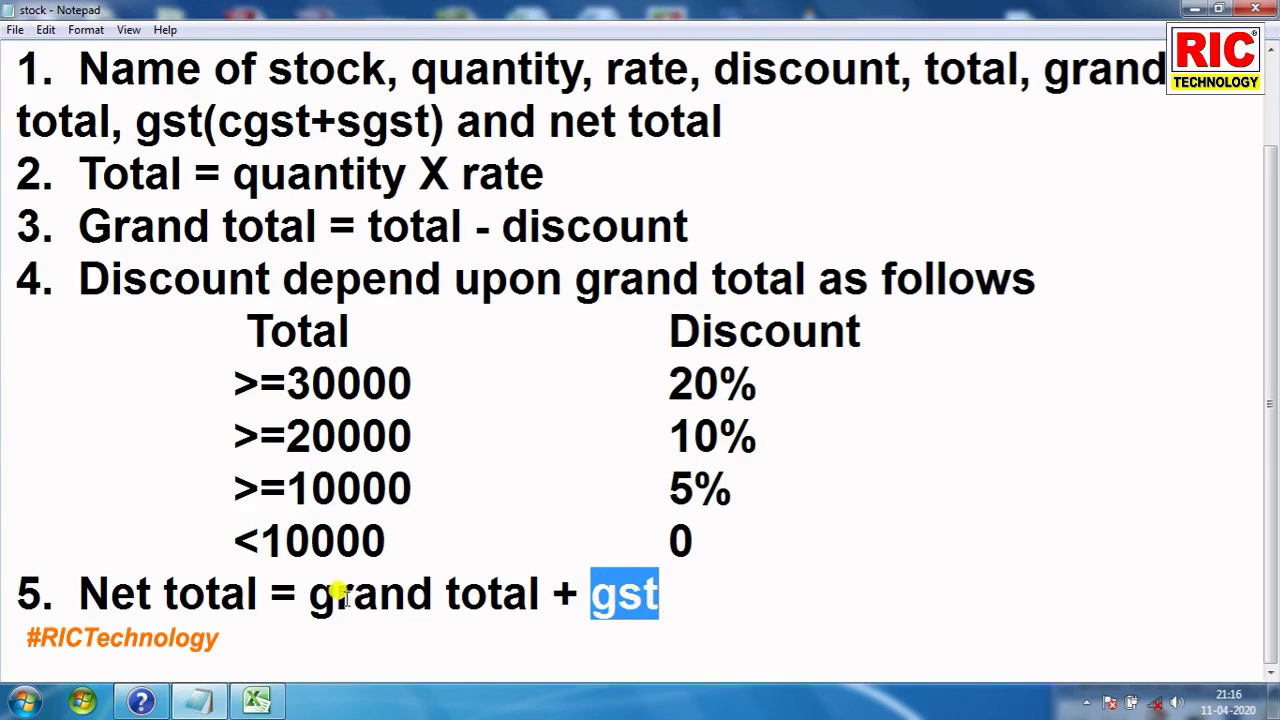
drag(310, 594, 540, 594)
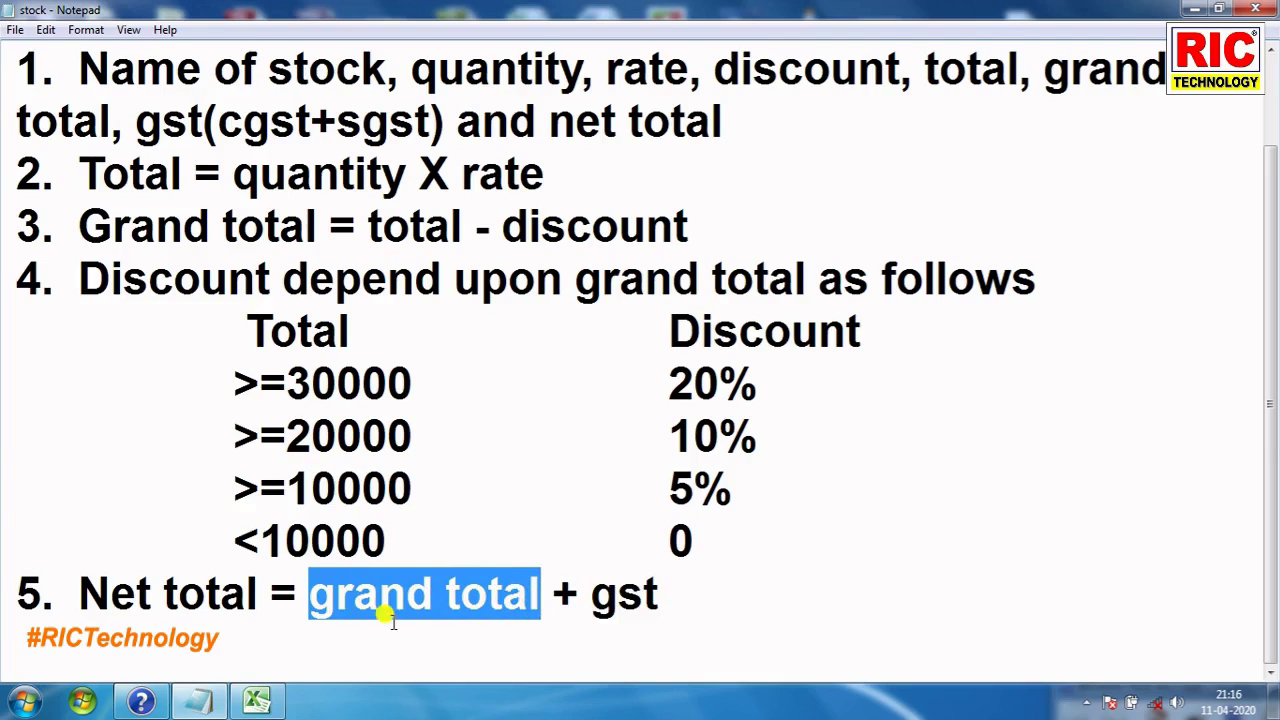
click(262, 703)
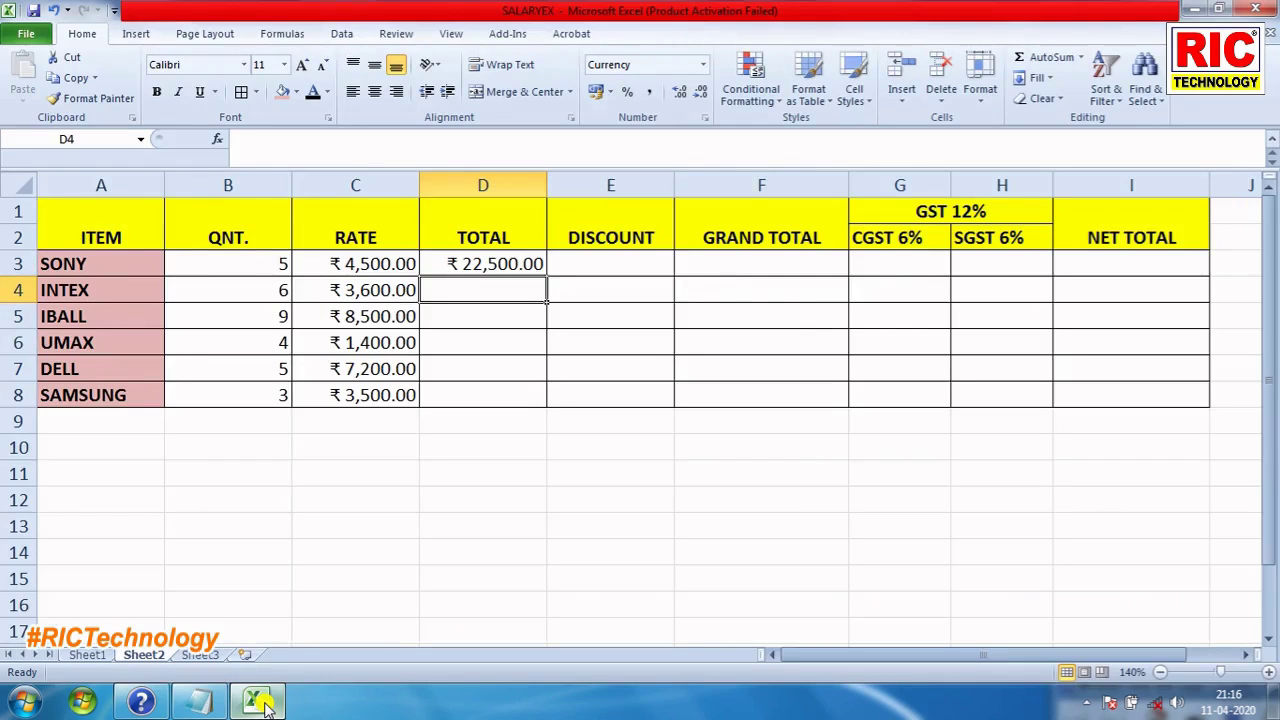
- Clear the ₹22,500.00 result from D3 and review the headings ITEM through GST 12%
click(478, 264)
key(Delete)
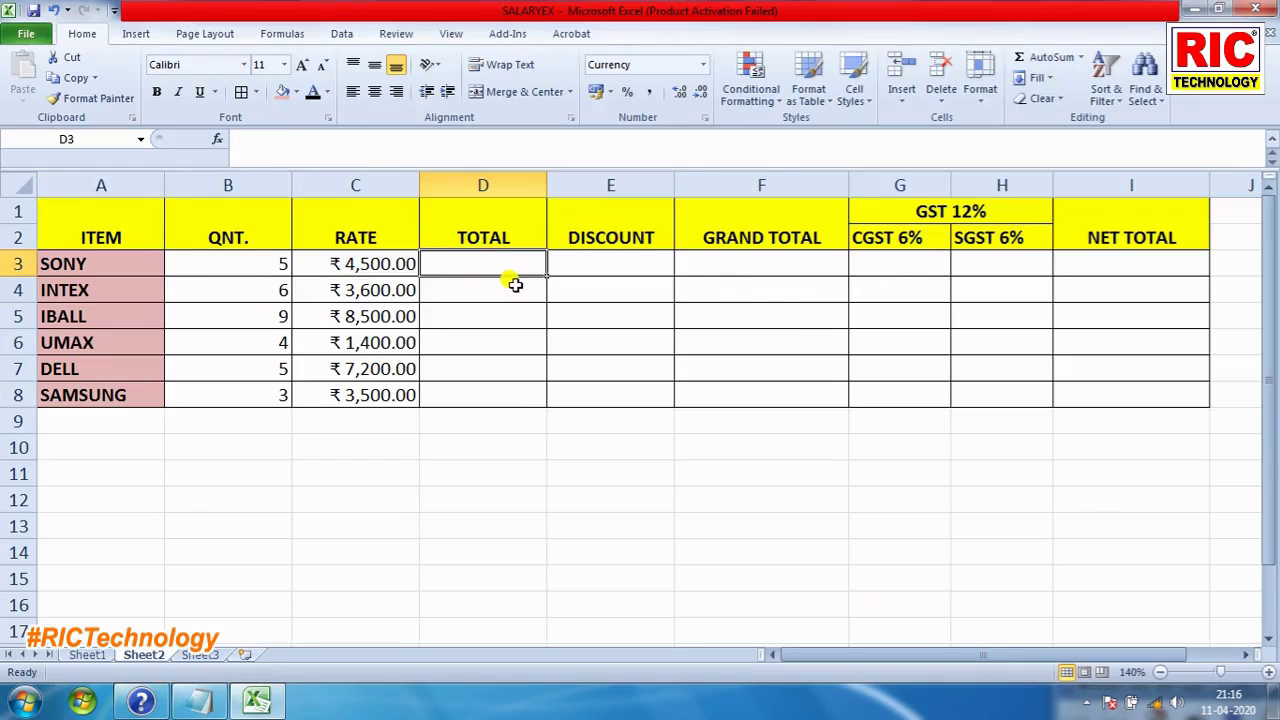
click(129, 236)
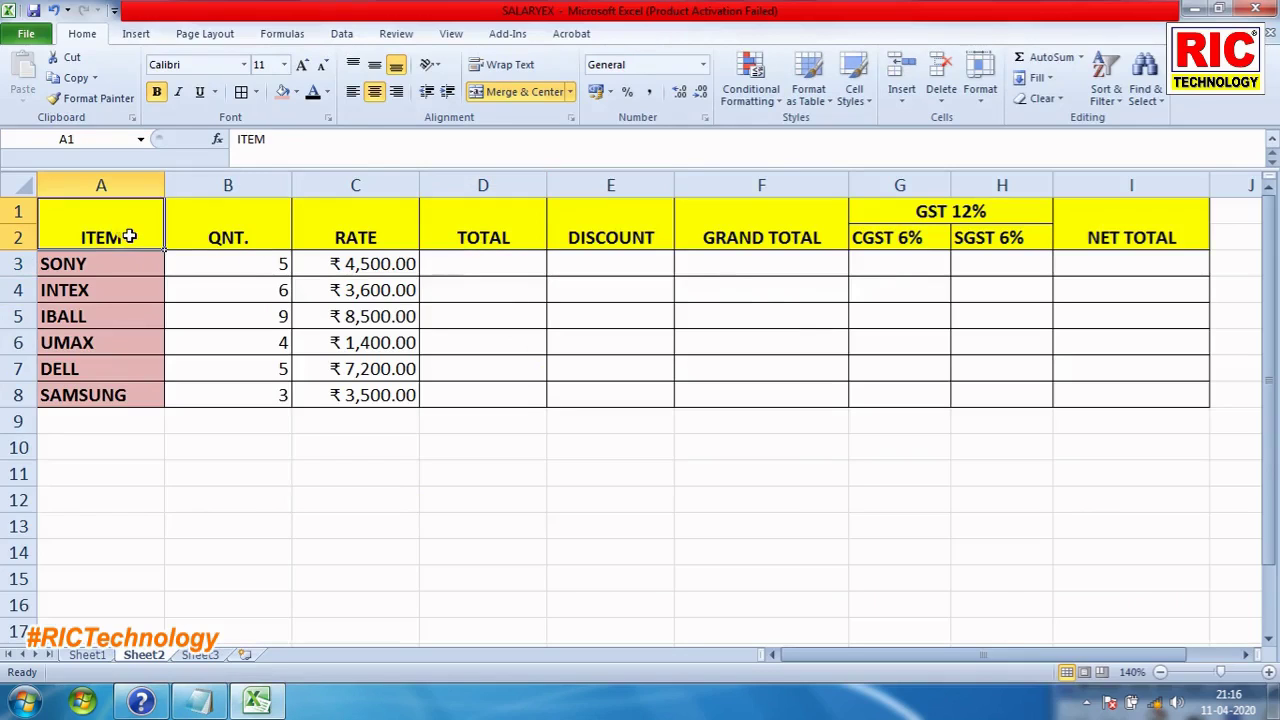
click(228, 237)
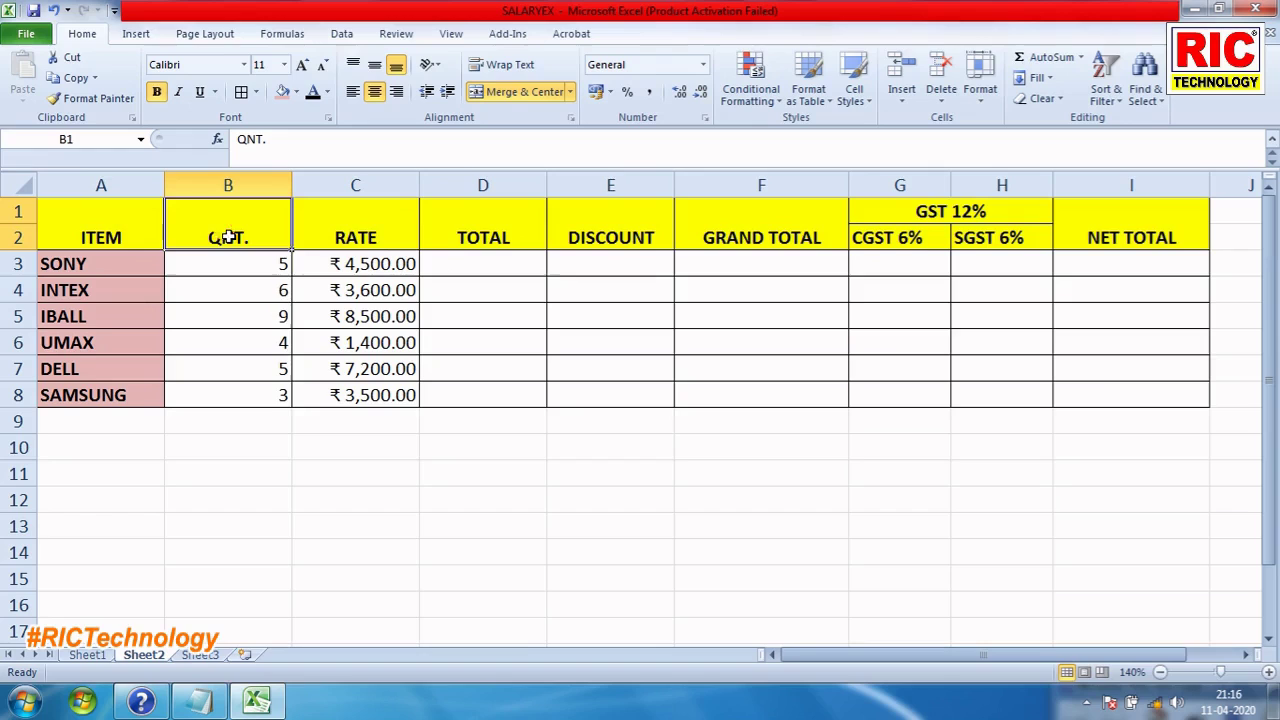
click(364, 237)
click(478, 234)
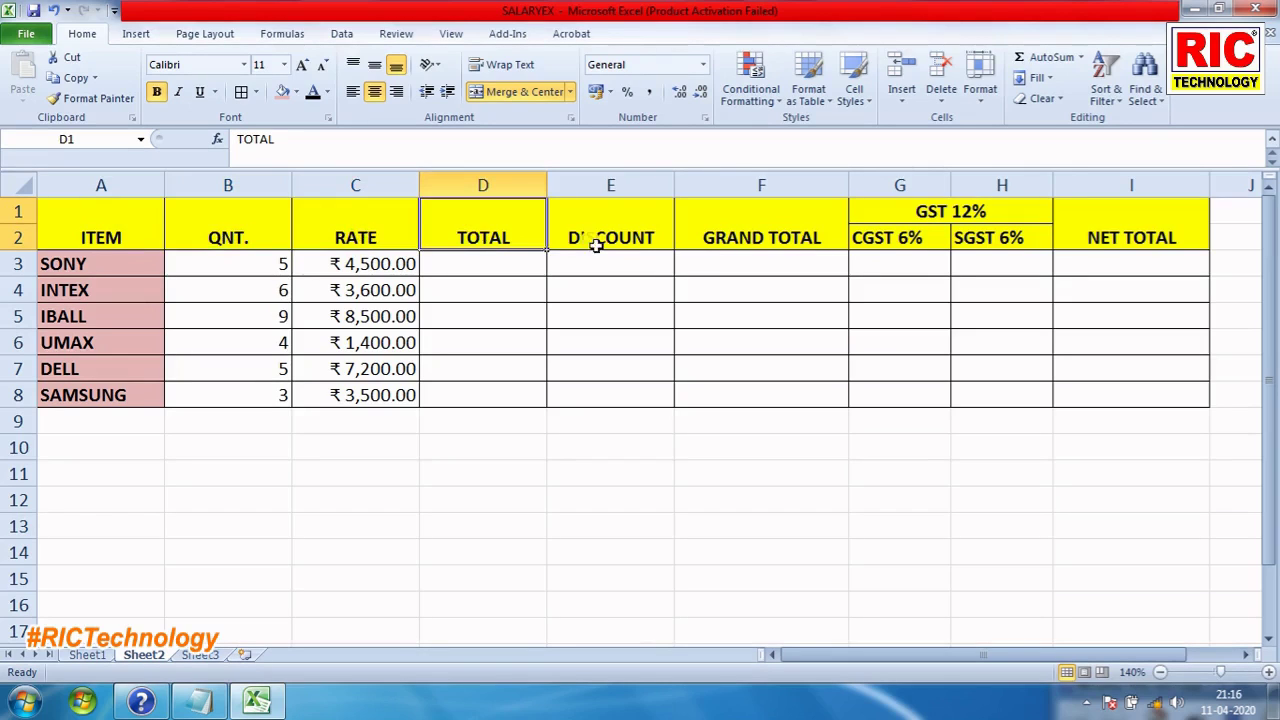
click(627, 228)
click(745, 228)
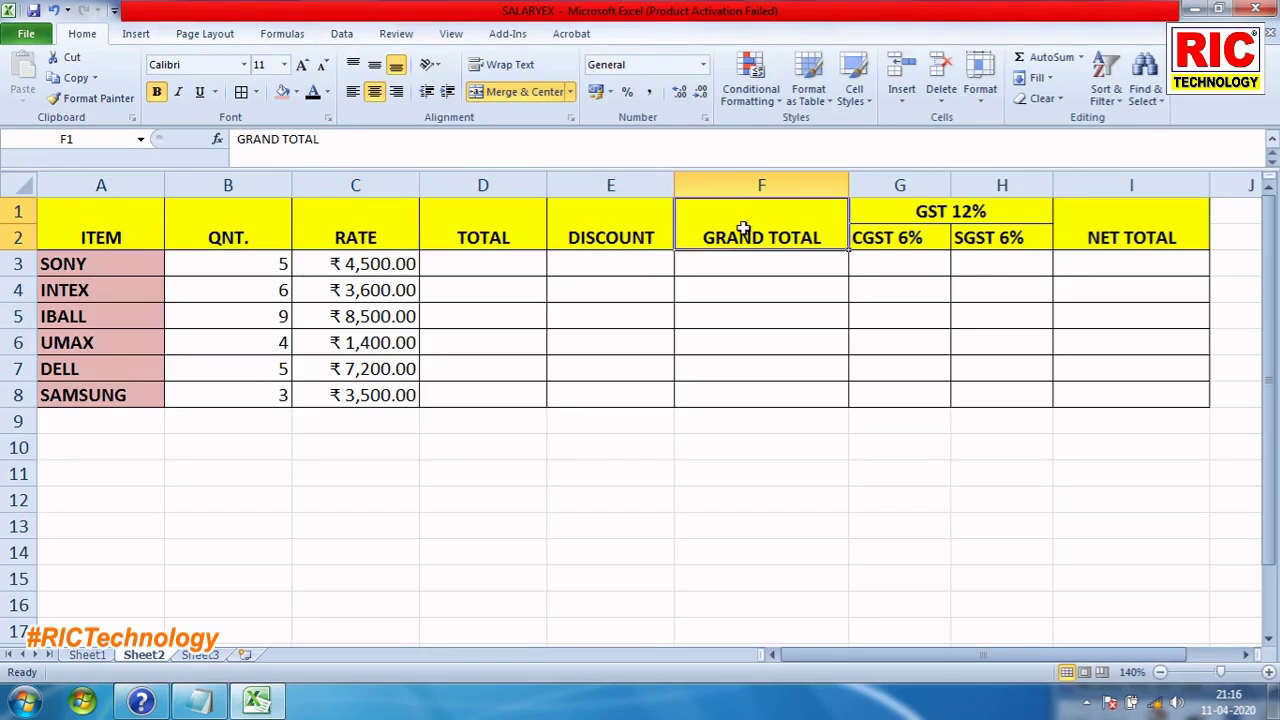
click(940, 210)
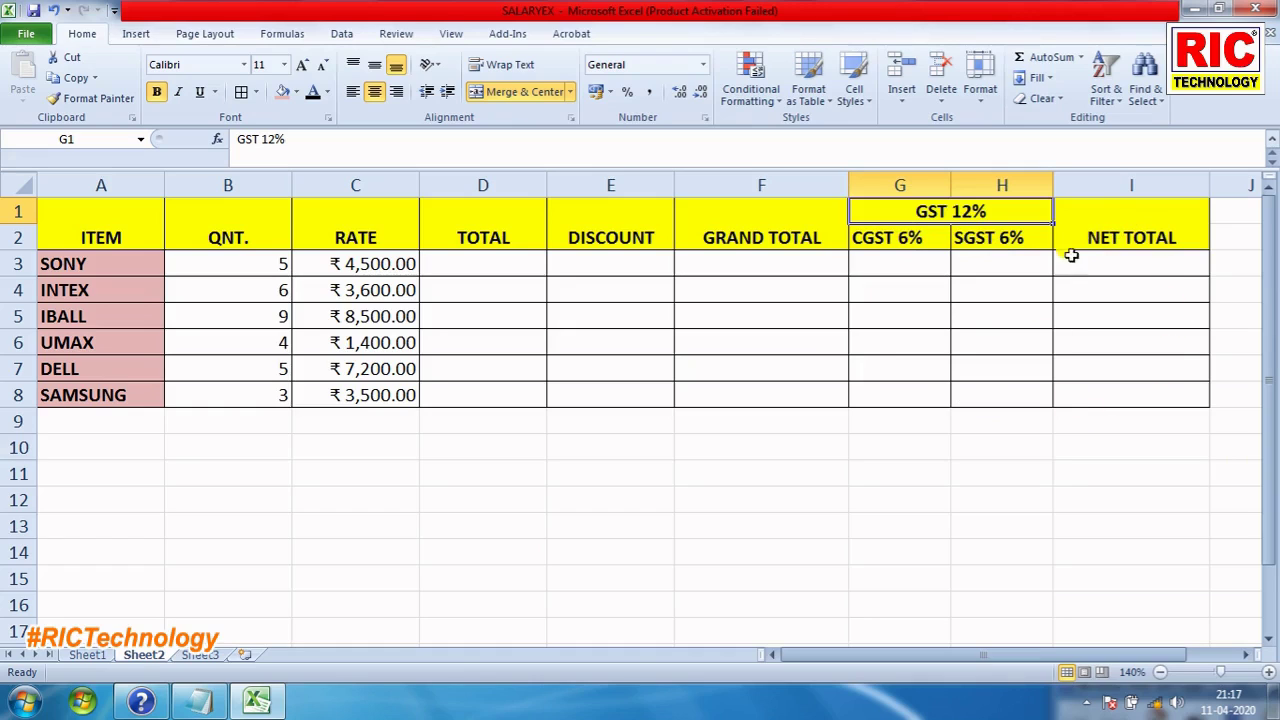
- Format the rates in C3:C8 as Currency, showing ₹1,400.00 to ₹8,500.00
drag(91, 262, 89, 390)
drag(112, 262, 88, 385)
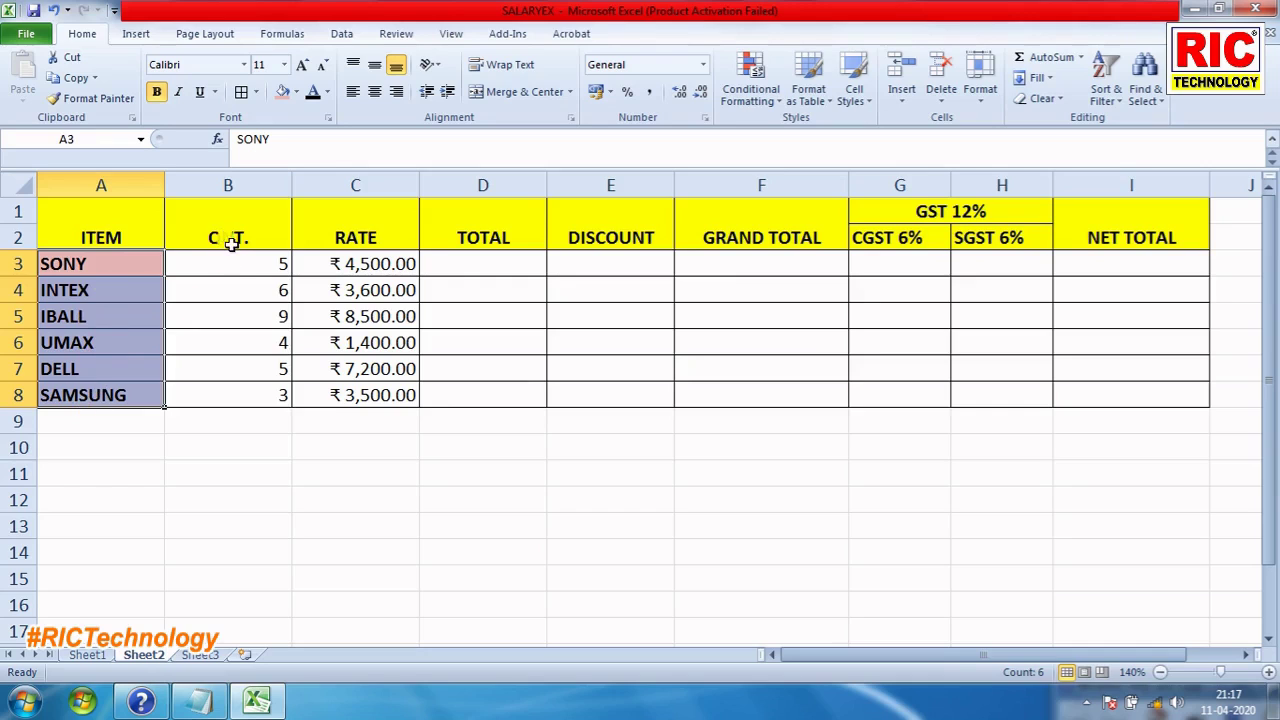
drag(236, 260, 236, 385)
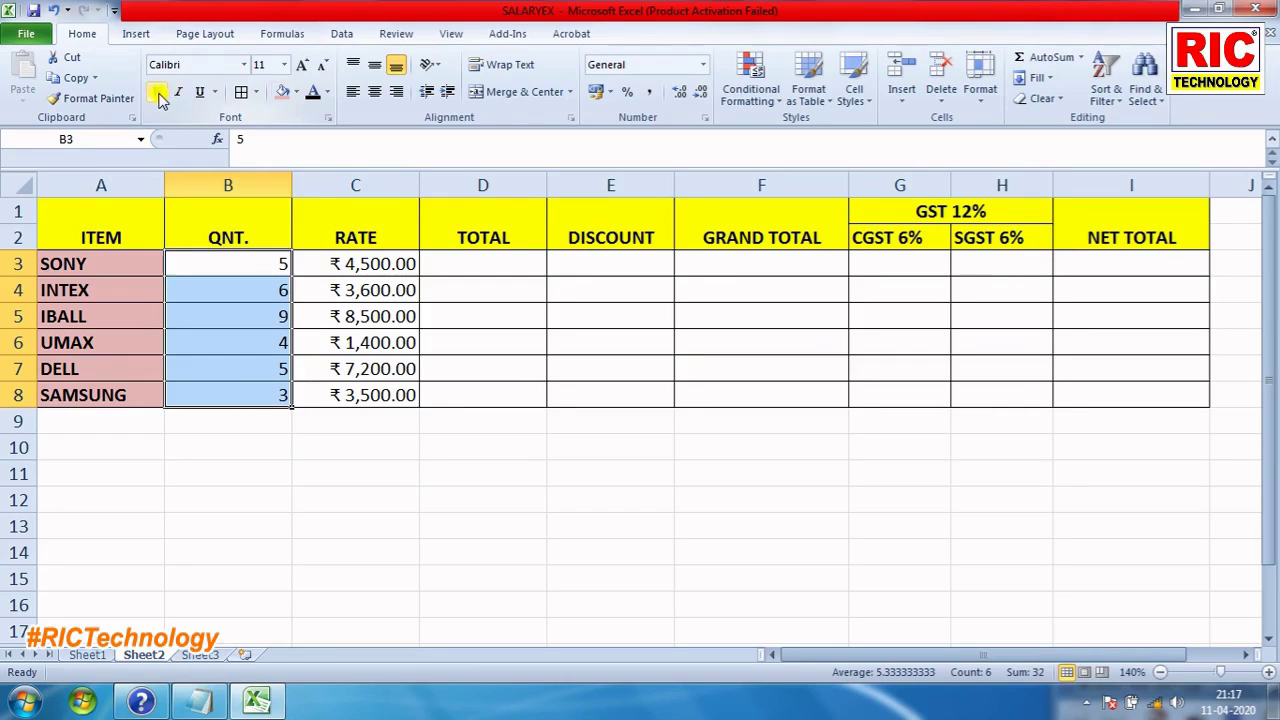
click(358, 264)
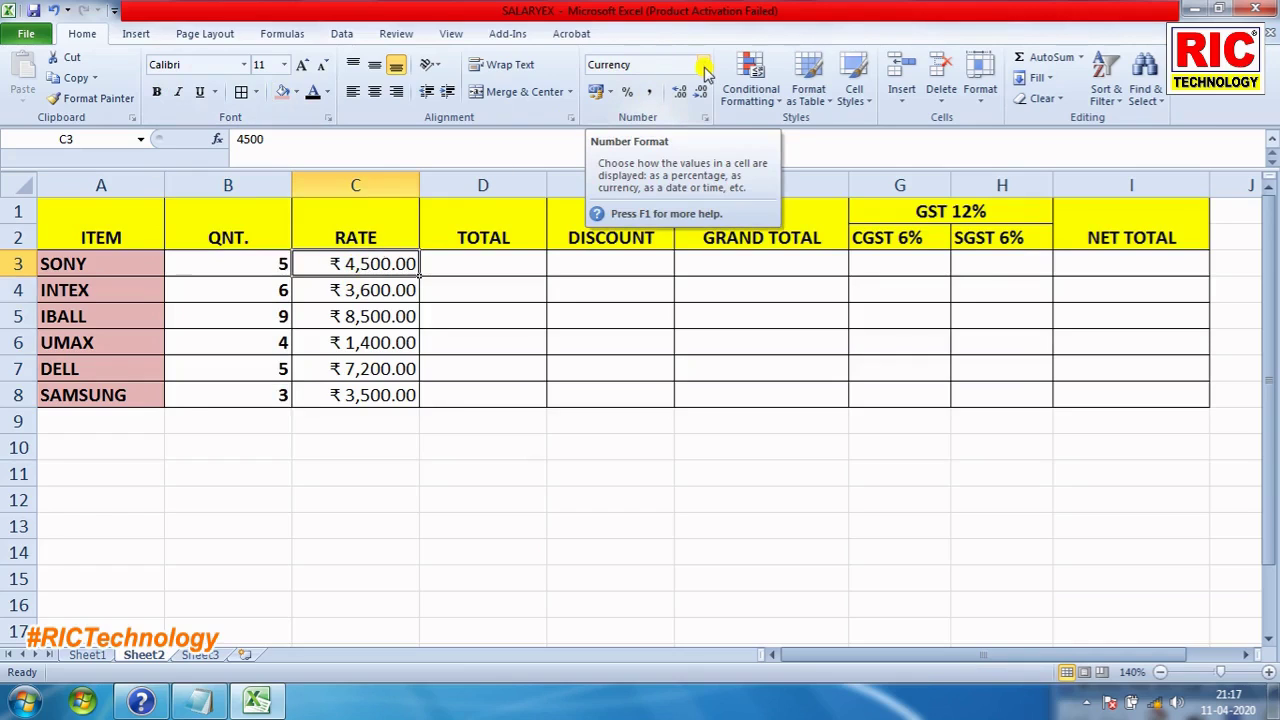
drag(333, 263, 331, 397)
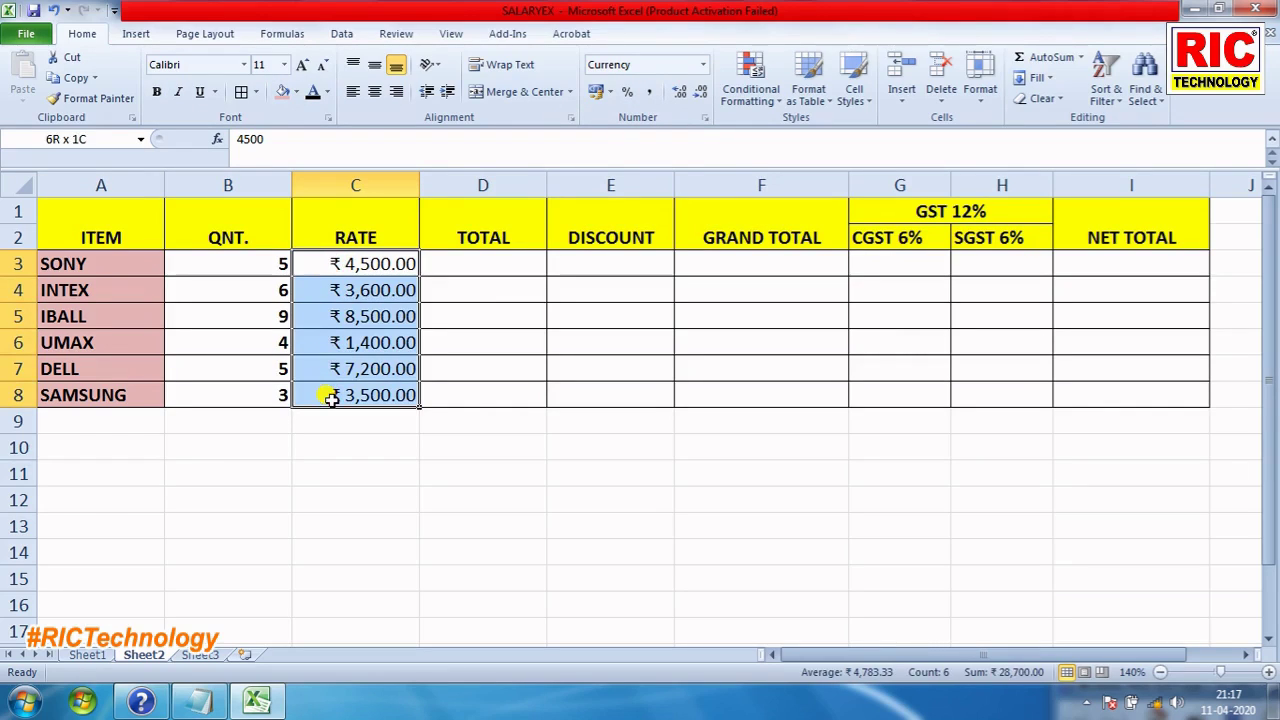
click(703, 64)
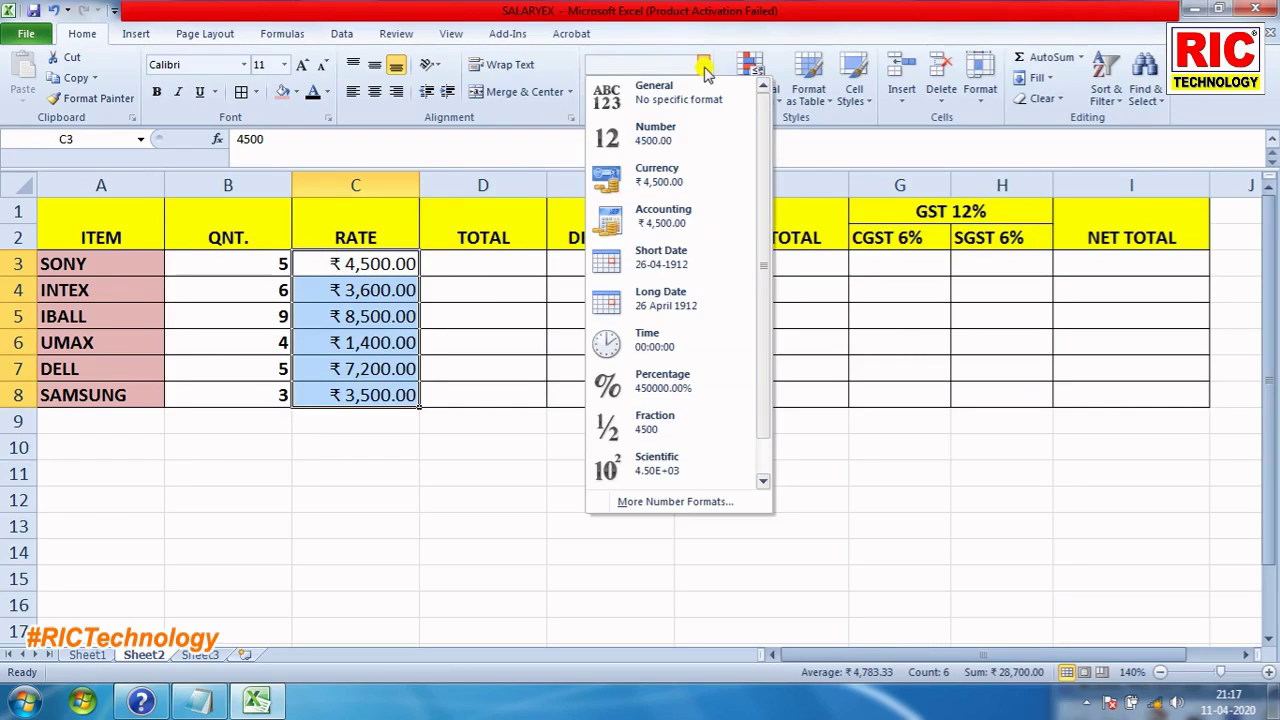
click(688, 177)
mouse_move(497, 263)
mouse_down()
mouse_move(751, 330)
mouse_move(1094, 391)
mouse_up()
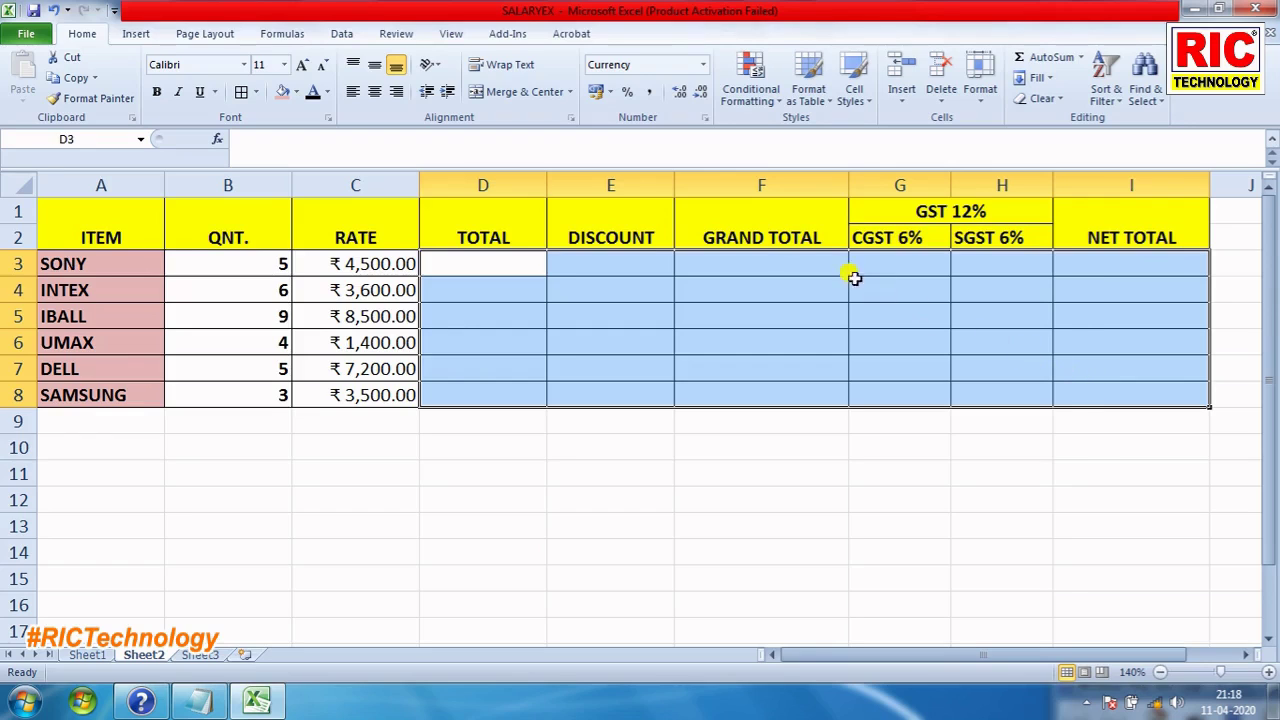
- Format the calculation cells as Currency, start a formula with = in D3, and view the notes
click(704, 64)
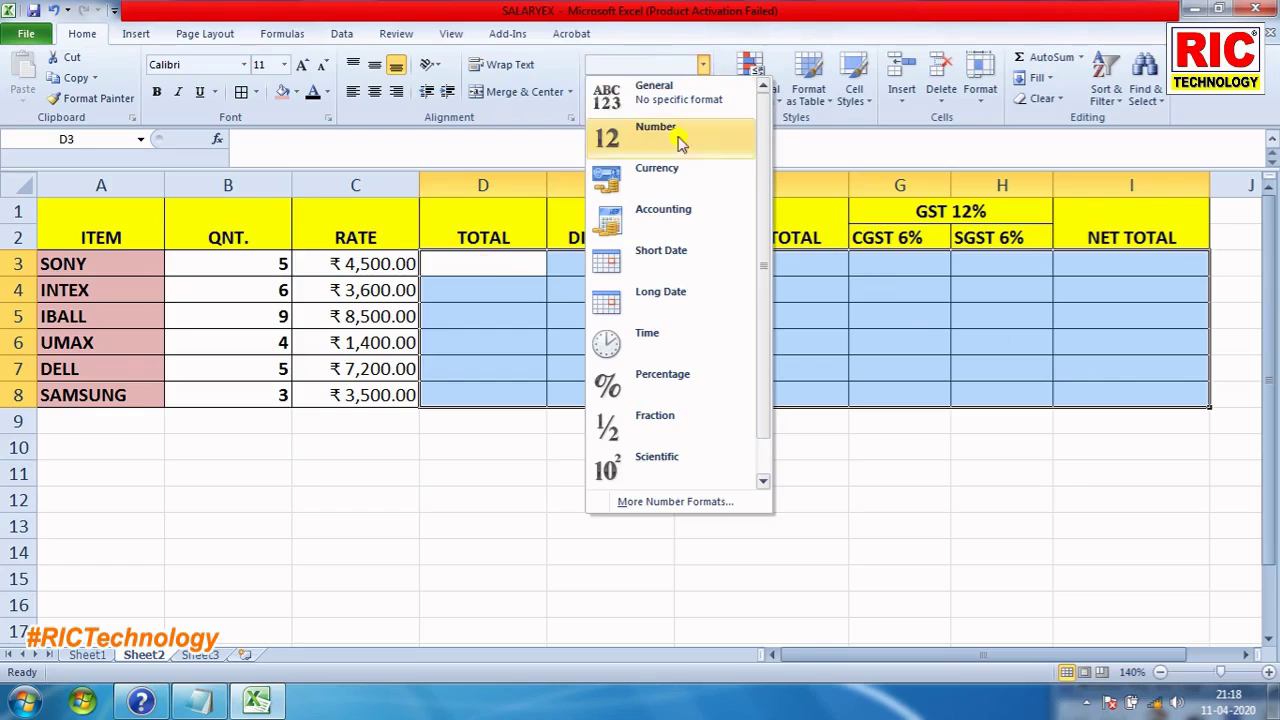
click(660, 183)
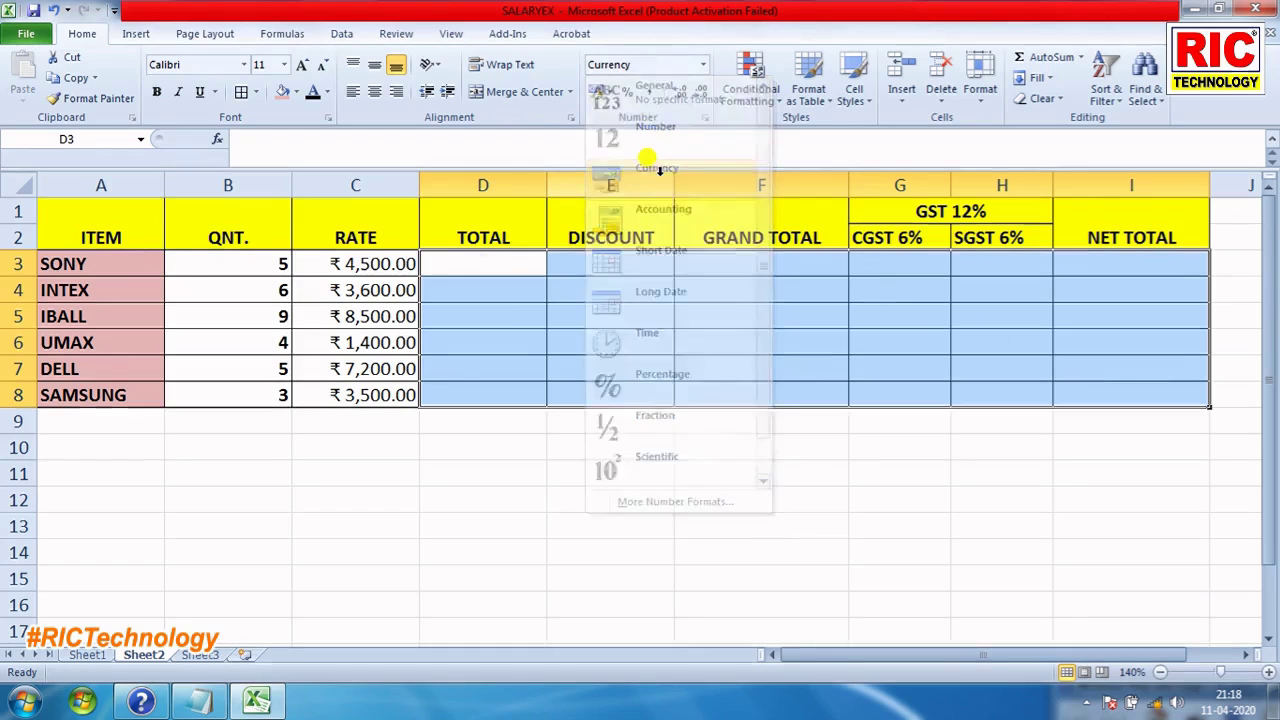
click(475, 258)
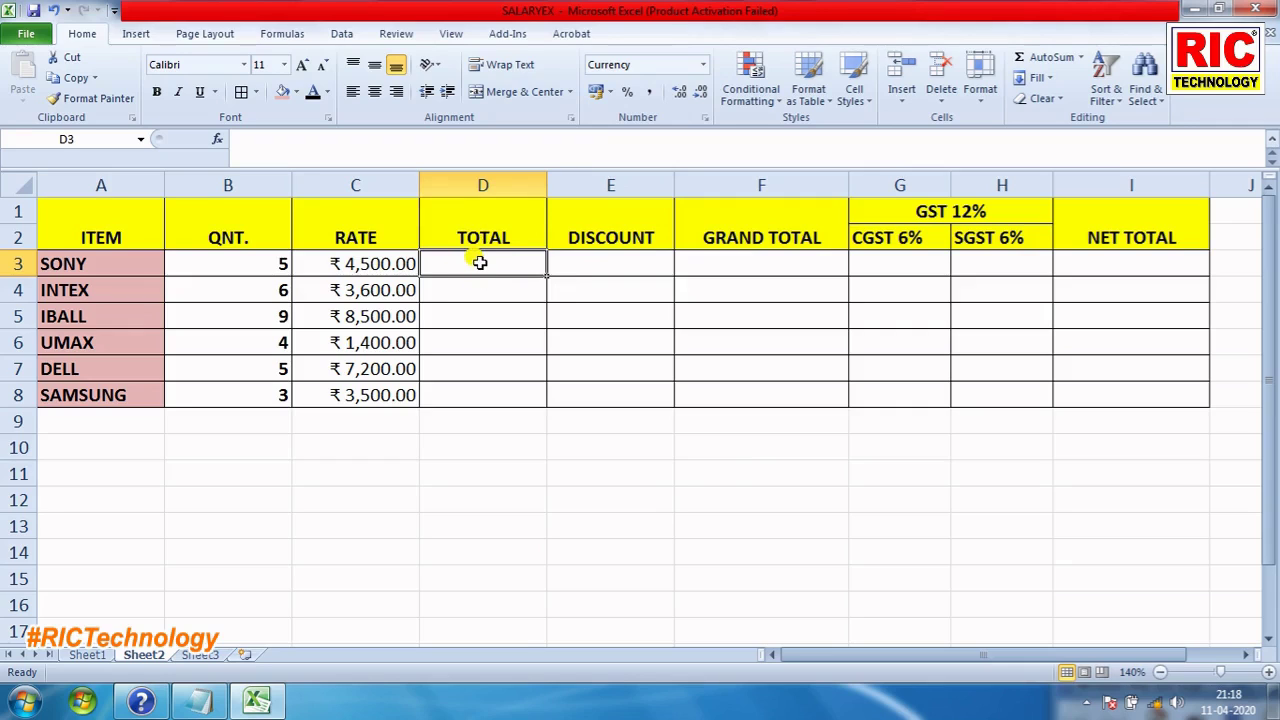
text(=)
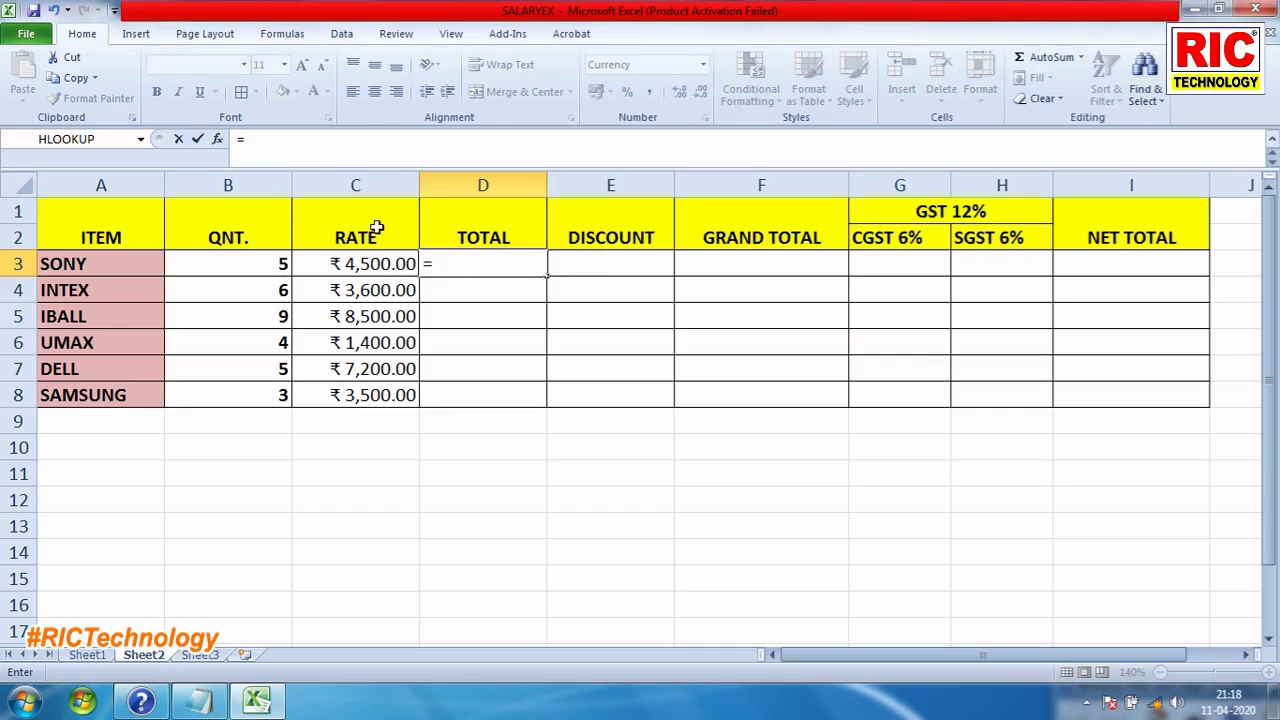
click(200, 700)
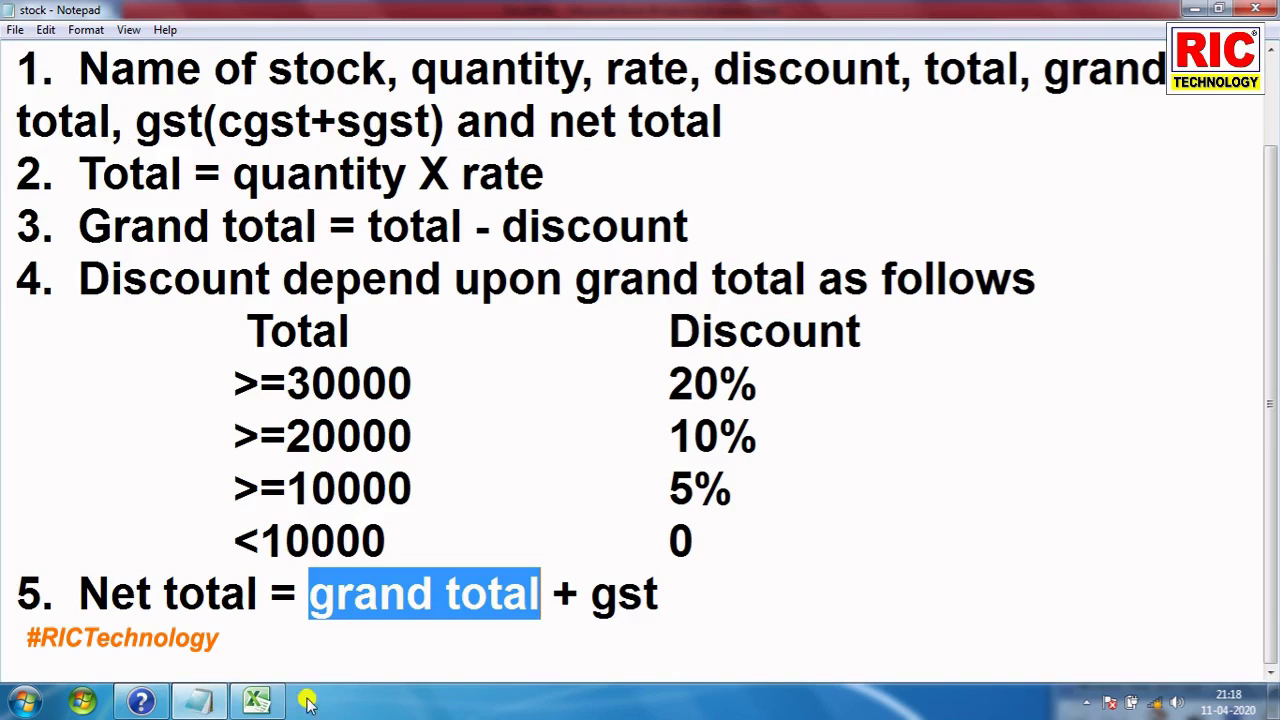
- Return to the Excel stock workbook, with D3 still holding =
click(258, 700)
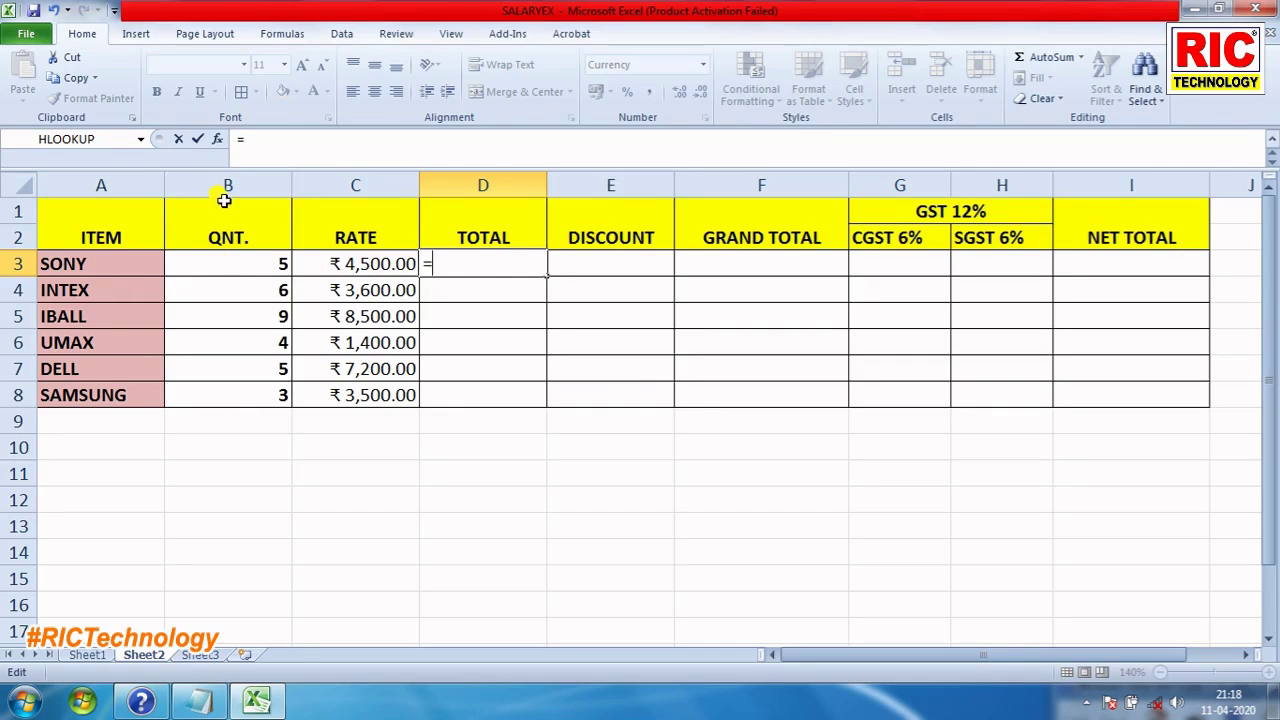
- Enter =B3*C3 in D3 and fill it down to D8, giving totals ₹5,600.00 to ₹76,500.00
click(229, 262)
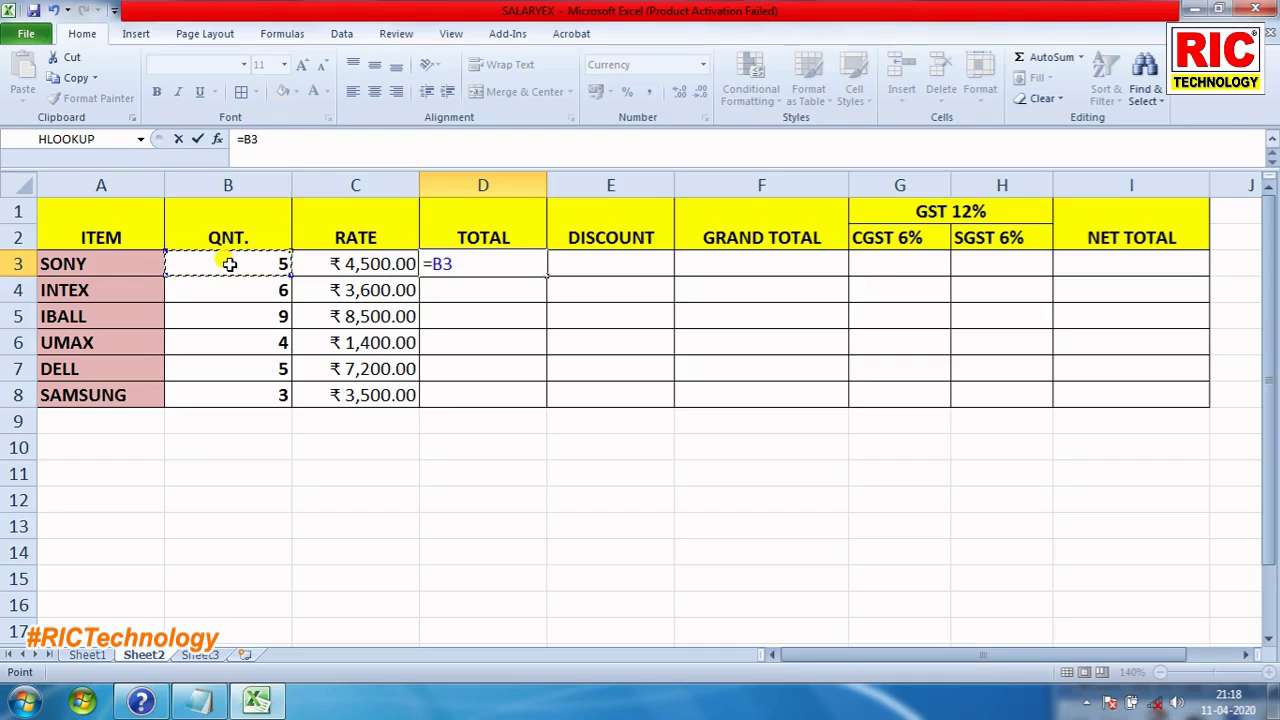
text(*)
click(334, 262)
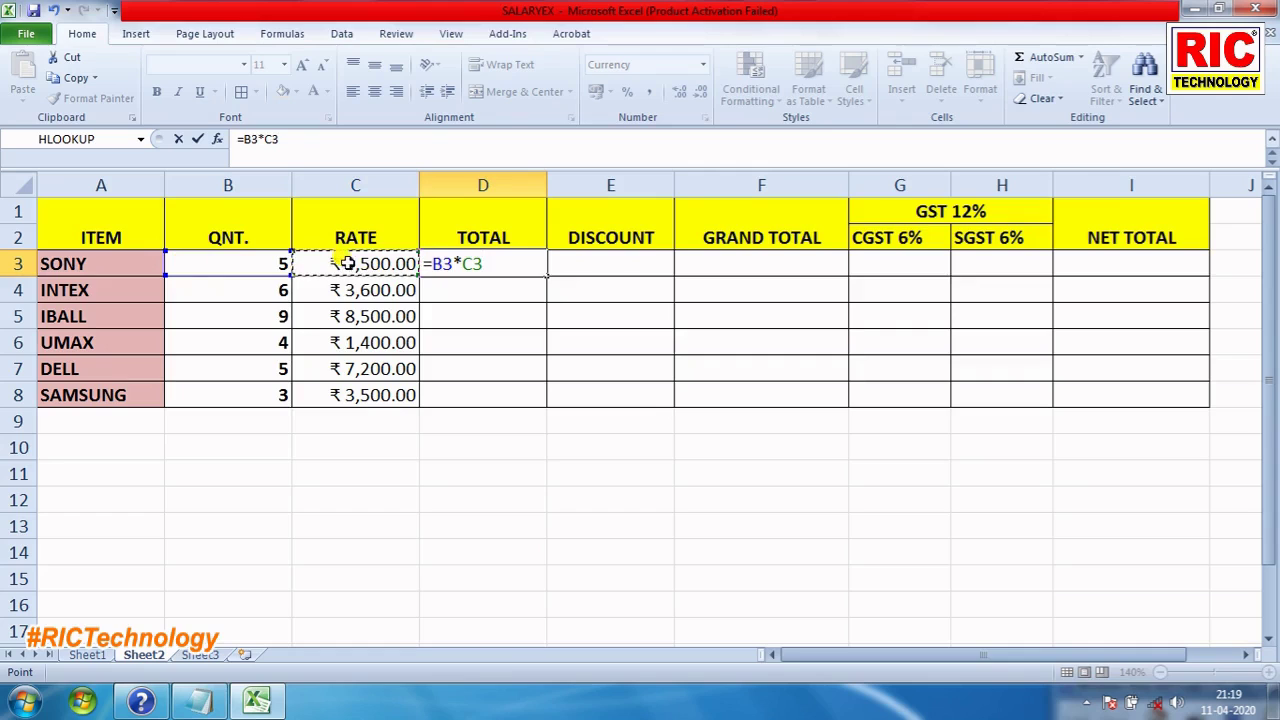
key(Return)
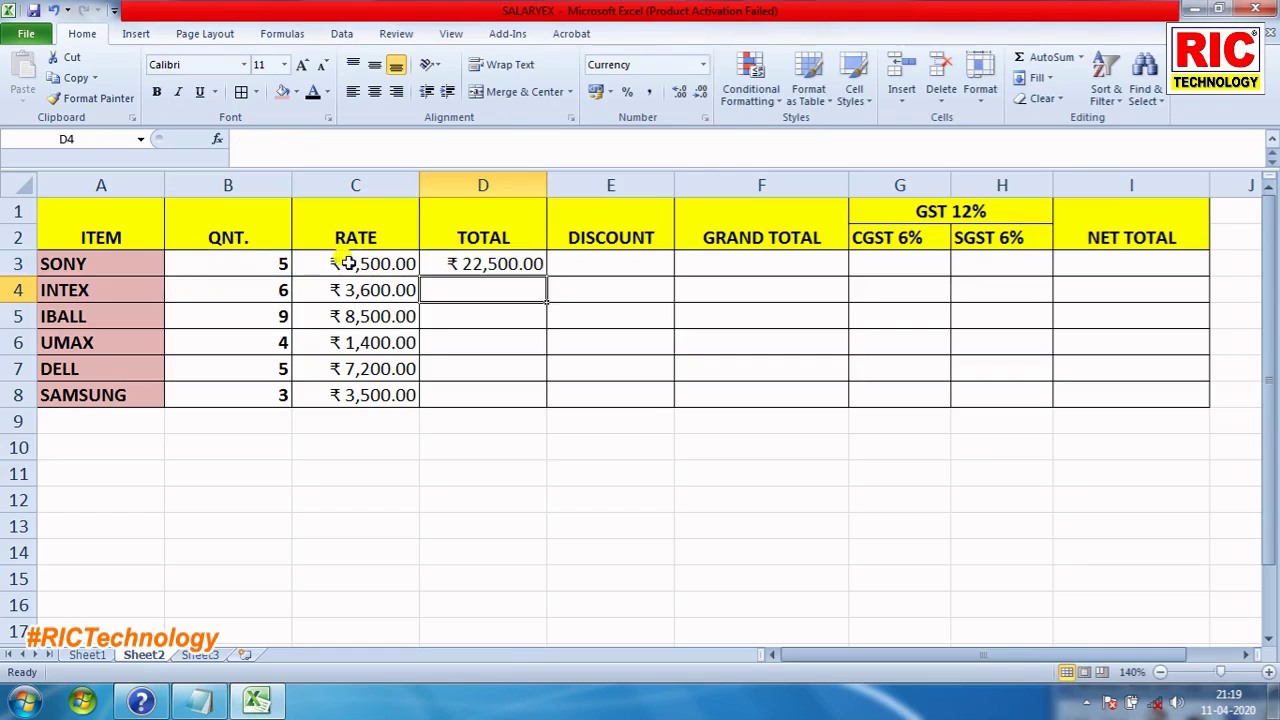
click(482, 263)
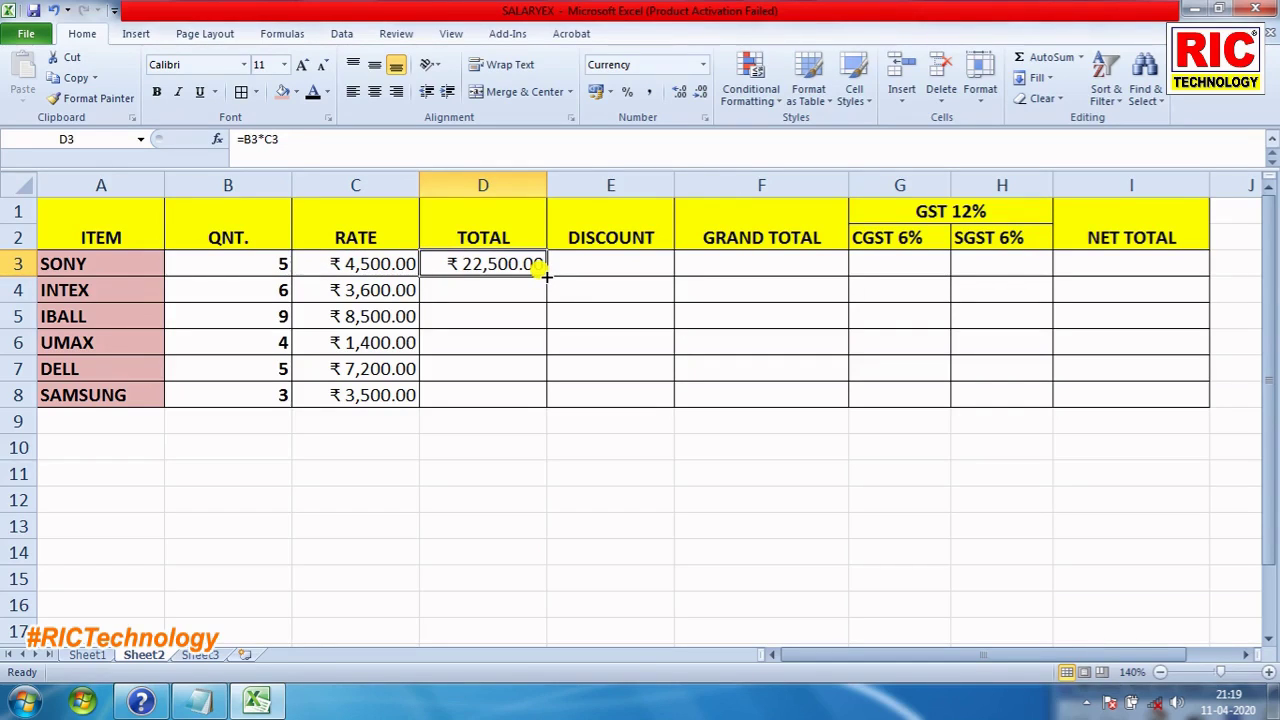
double_click(546, 276)
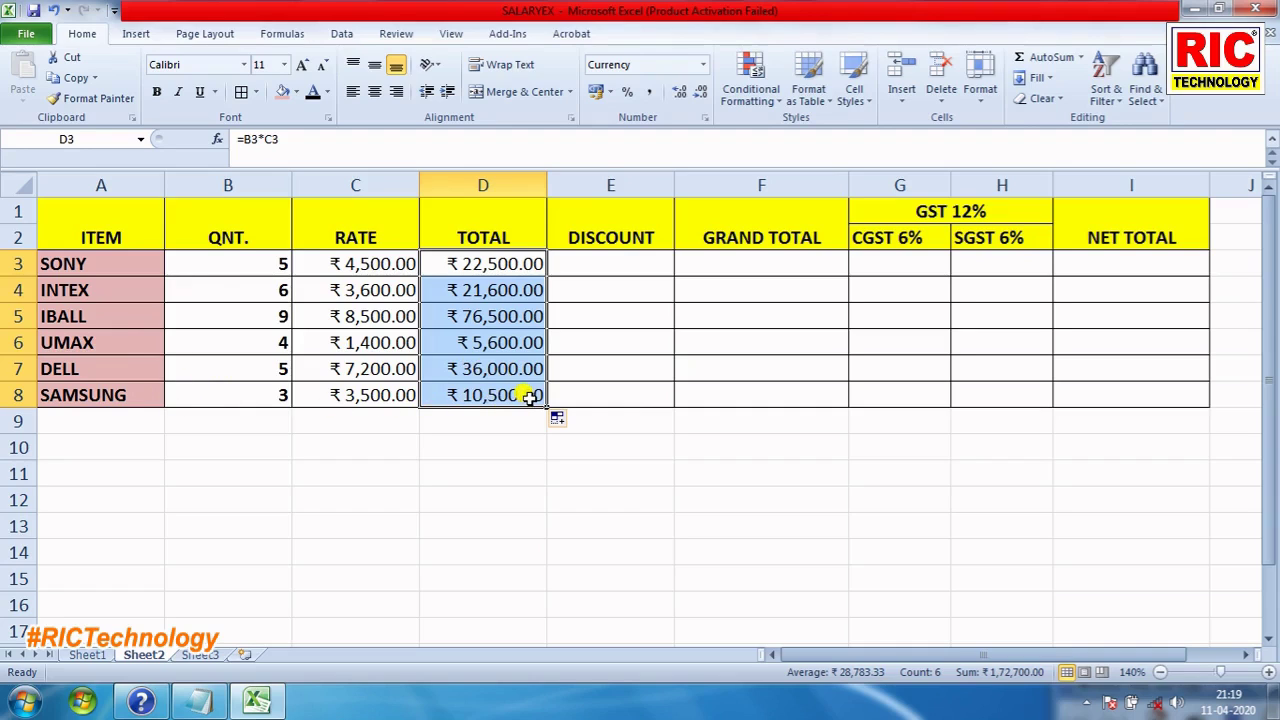
click(613, 263)
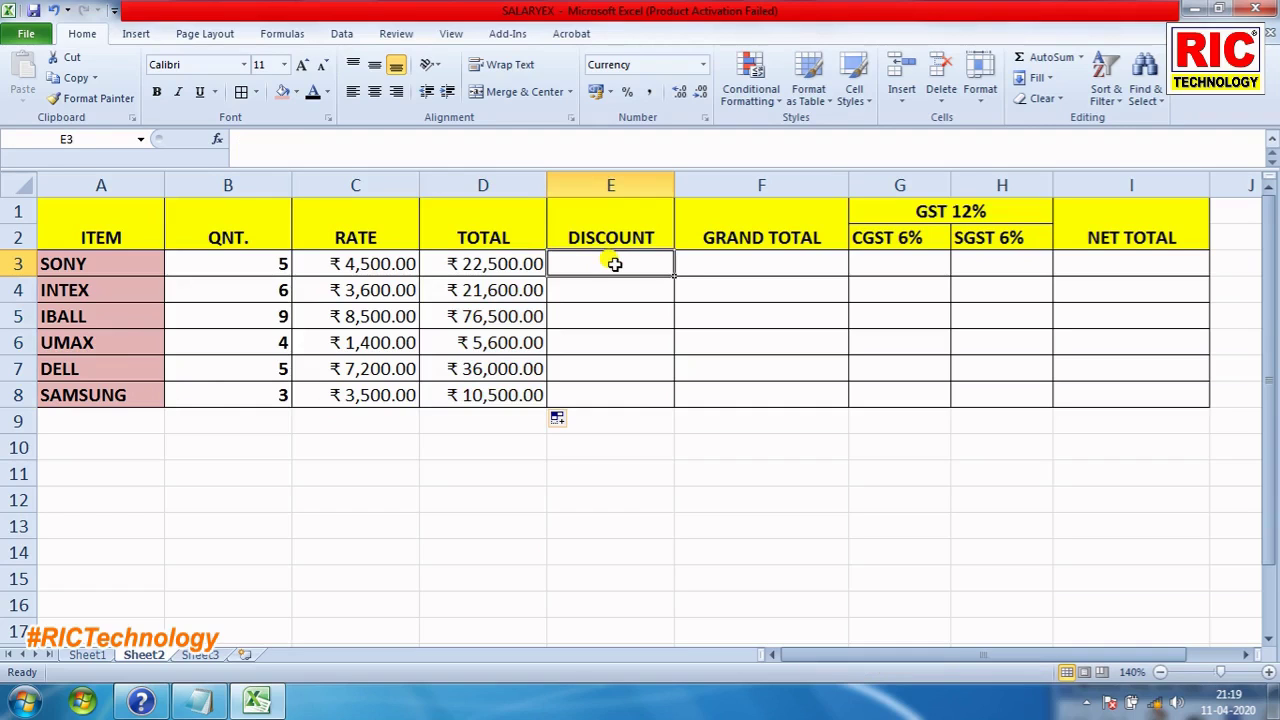
- Remove 'grand' from line 4 so it reads 'Discount depend upon total as follows'
click(205, 703)
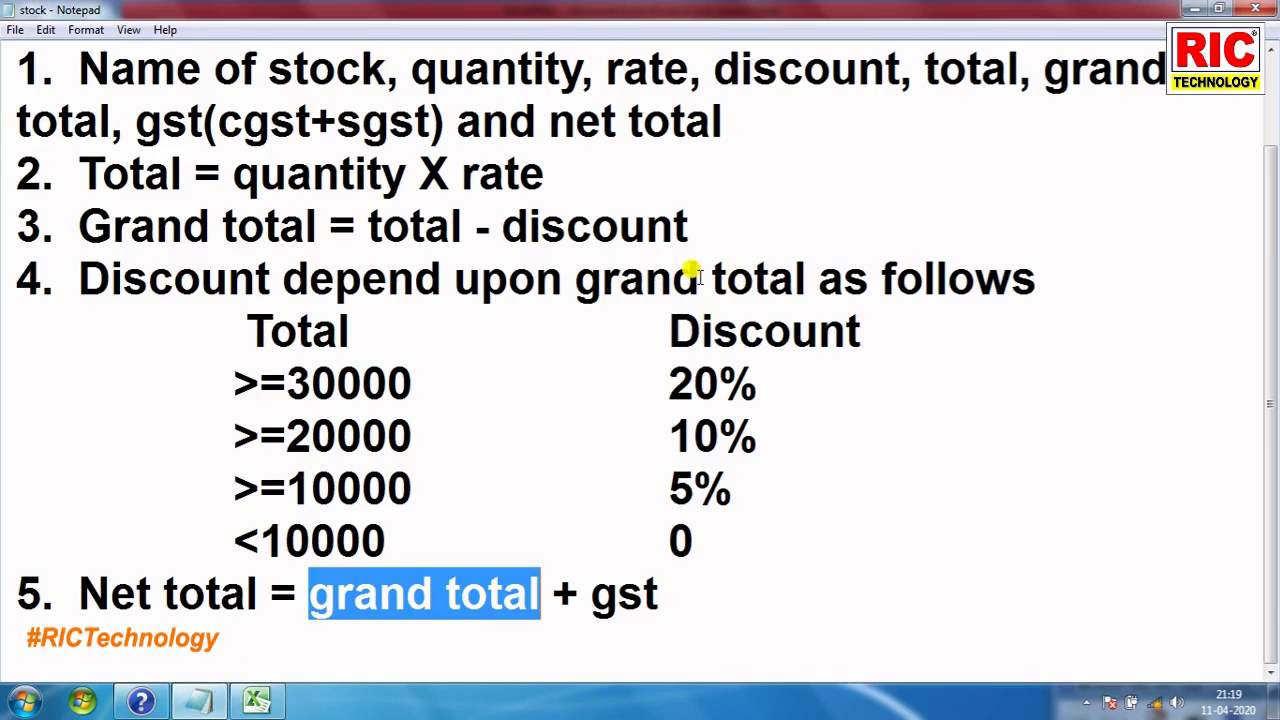
drag(700, 280, 568, 276)
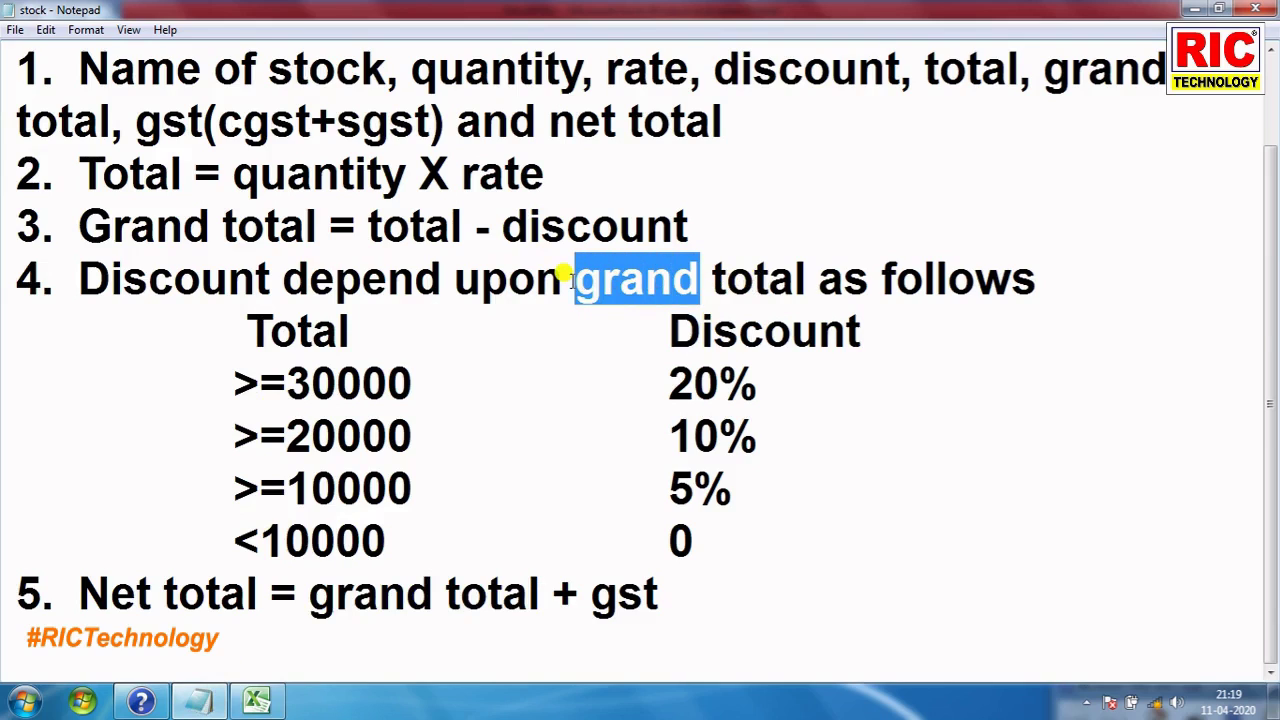
key(Delete)
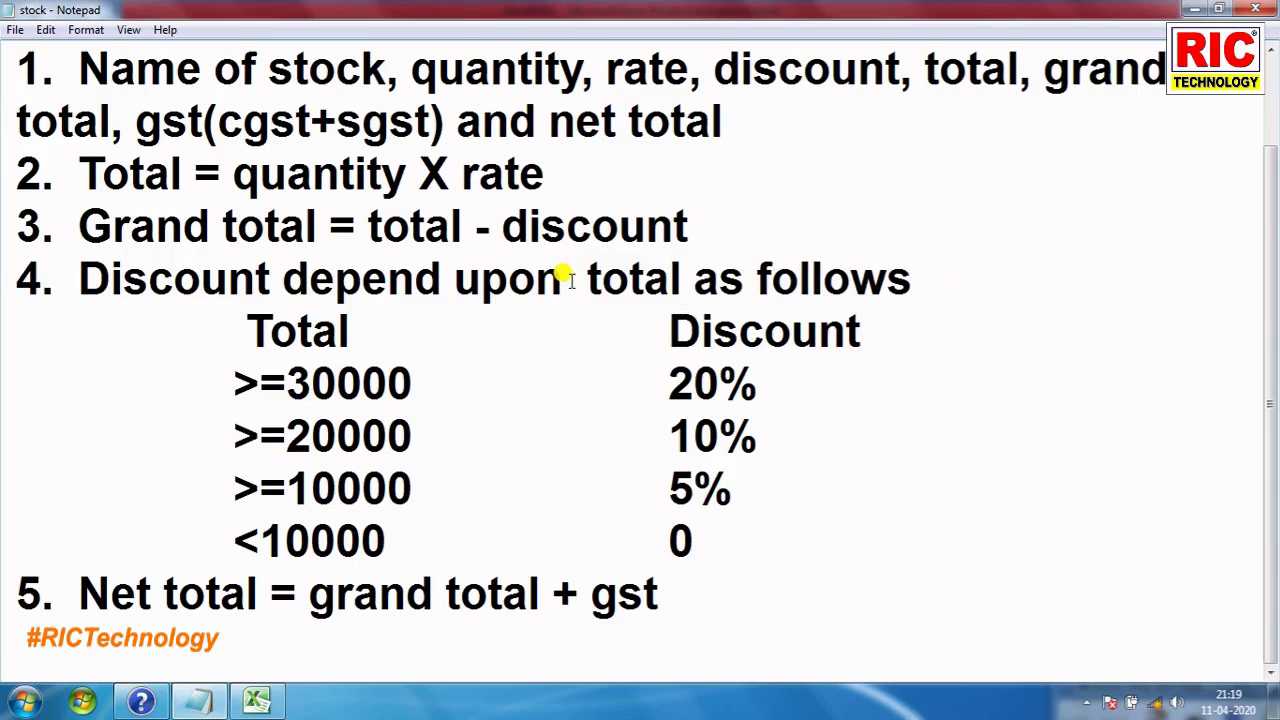
key(Delete)
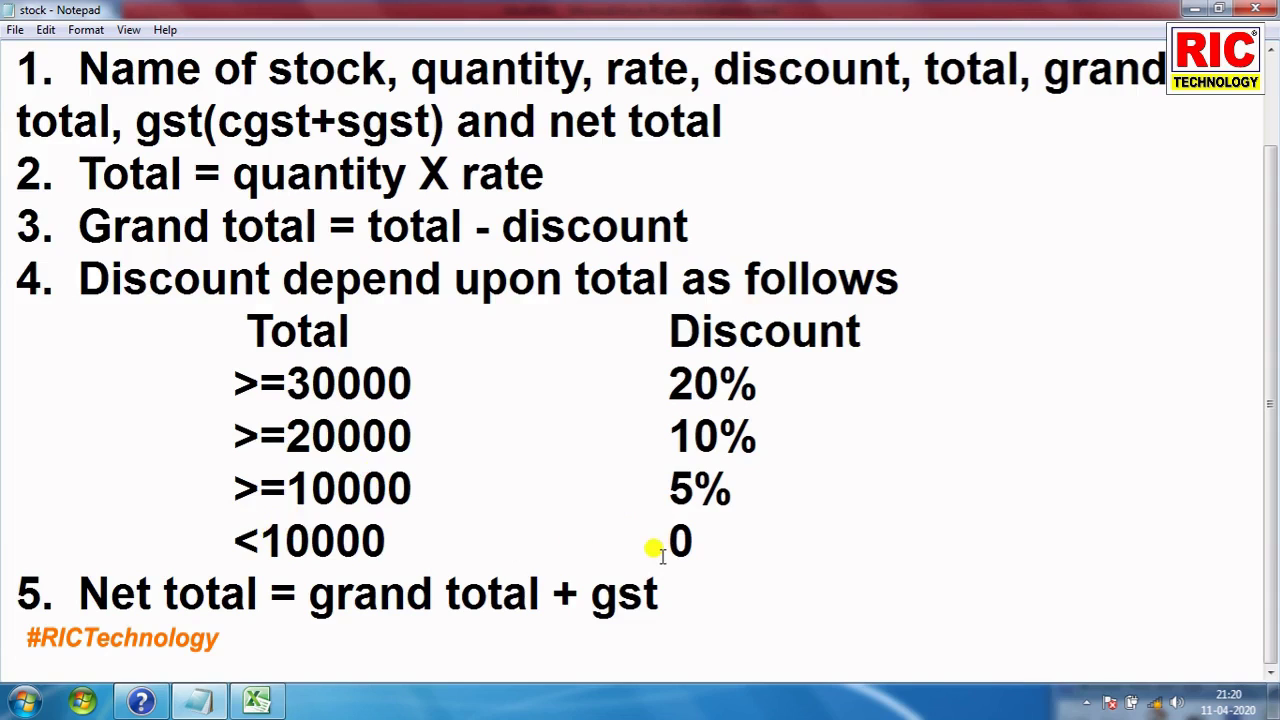
- Start the discount formula =if(d3>=30000,d3* in E3, then check the slabs in the notes
click(260, 703)
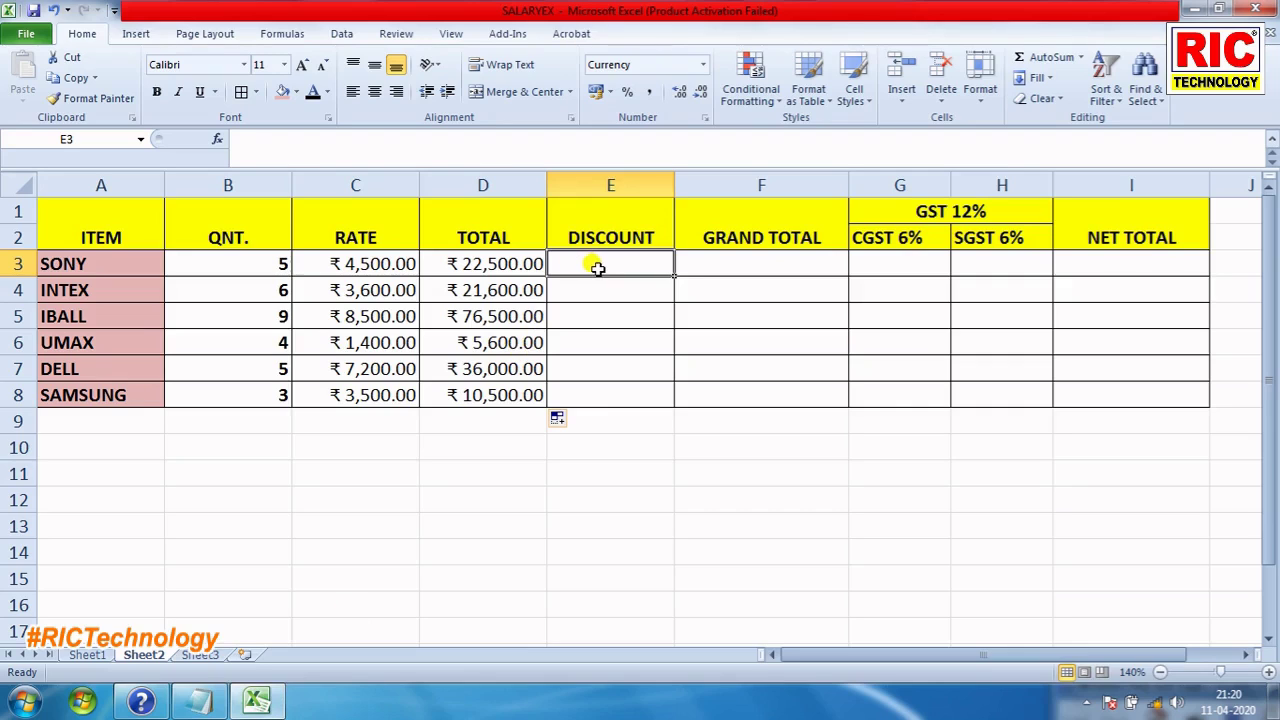
text(=)
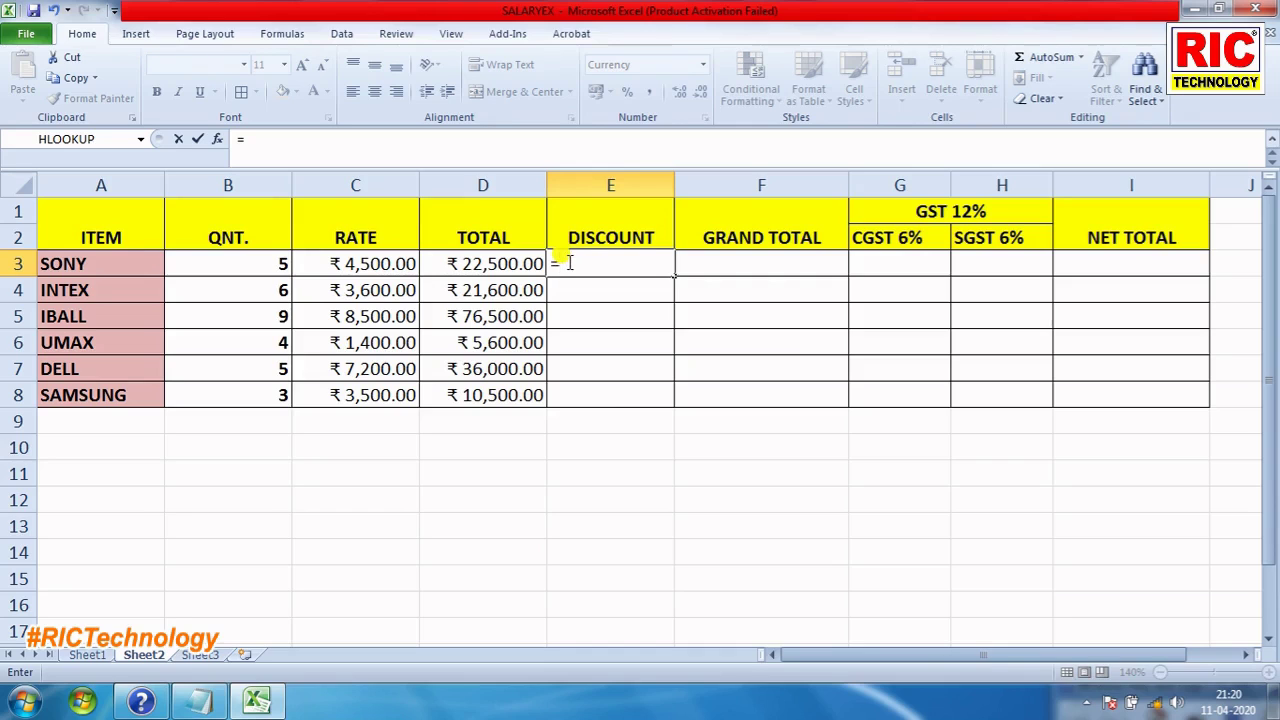
text(i)
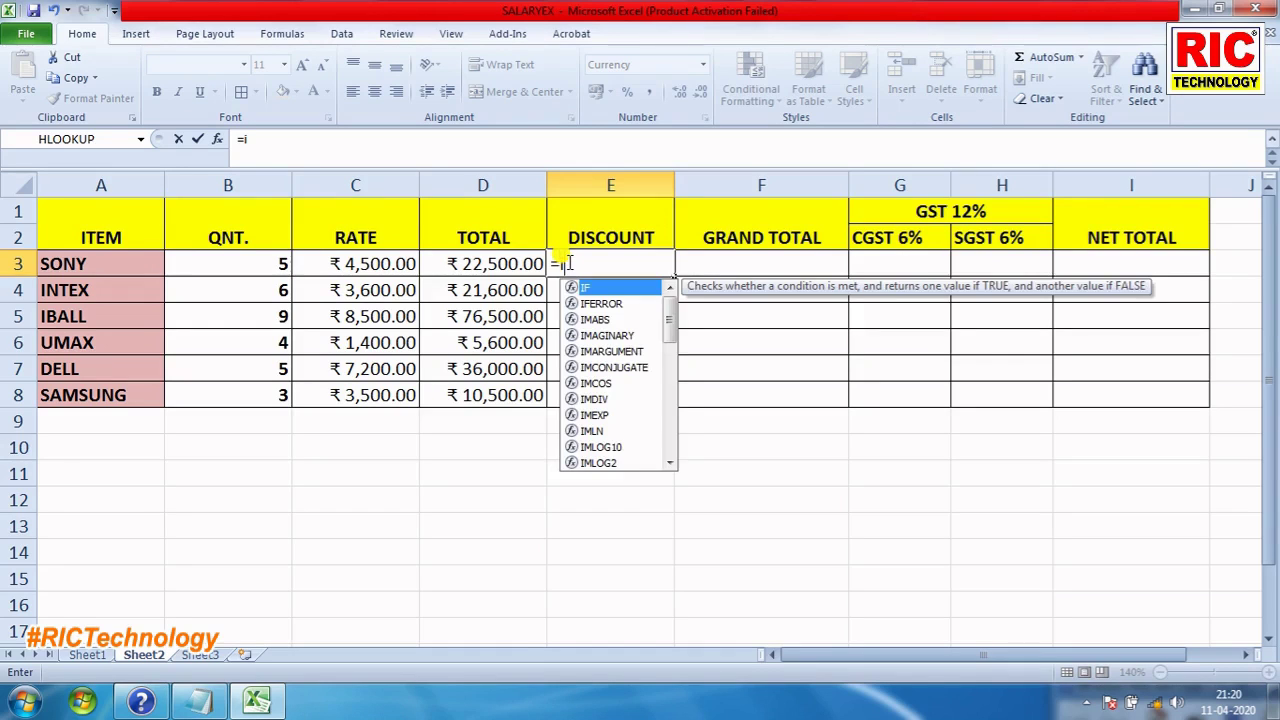
text(f)
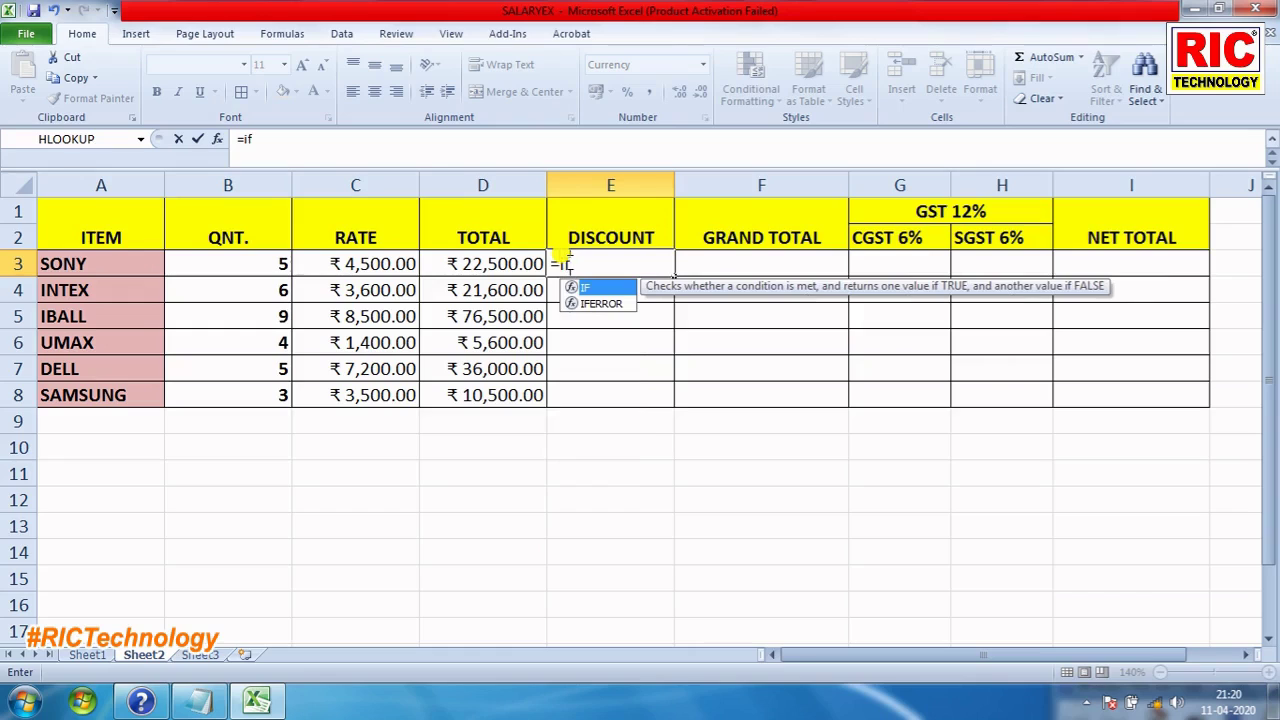
text(()
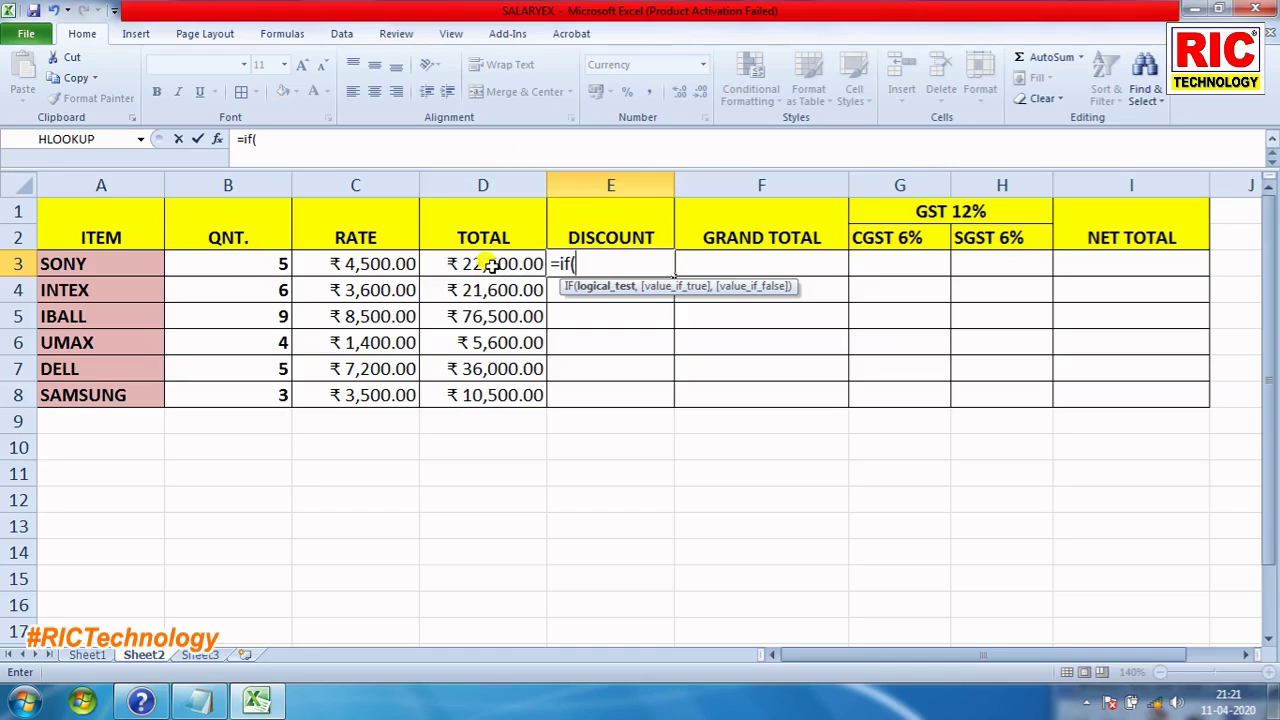
text(d)
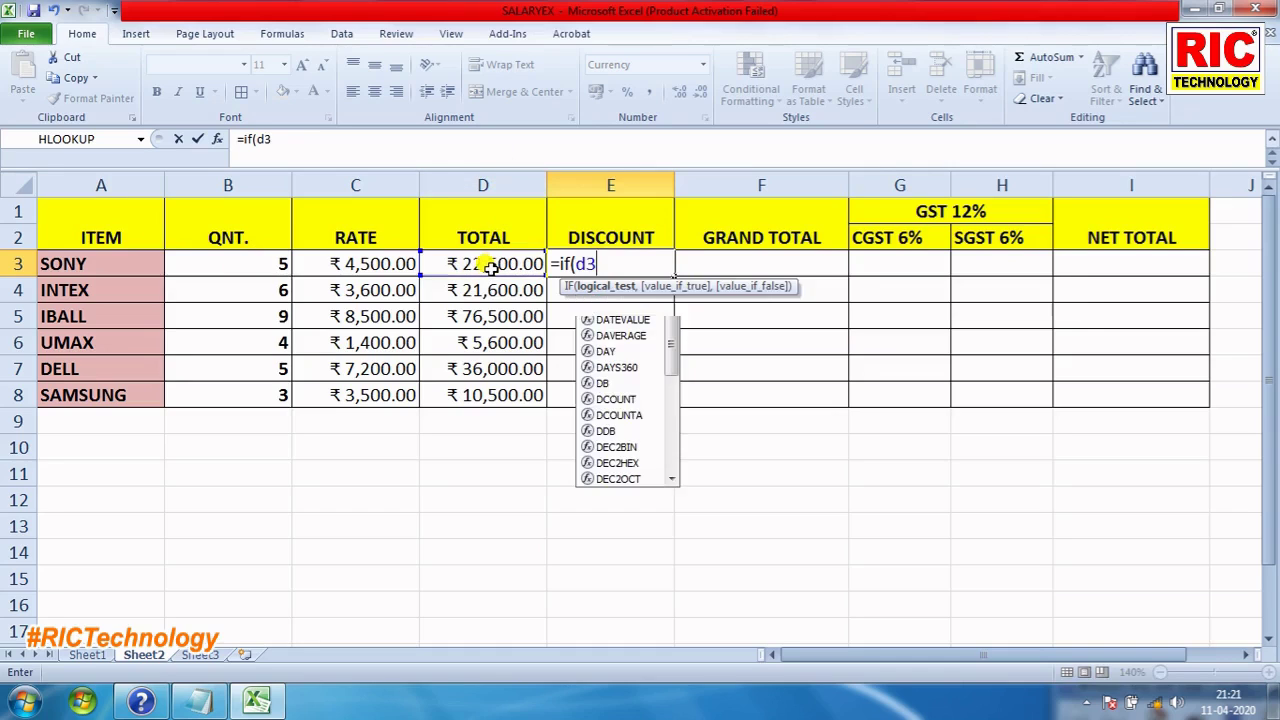
text(3)
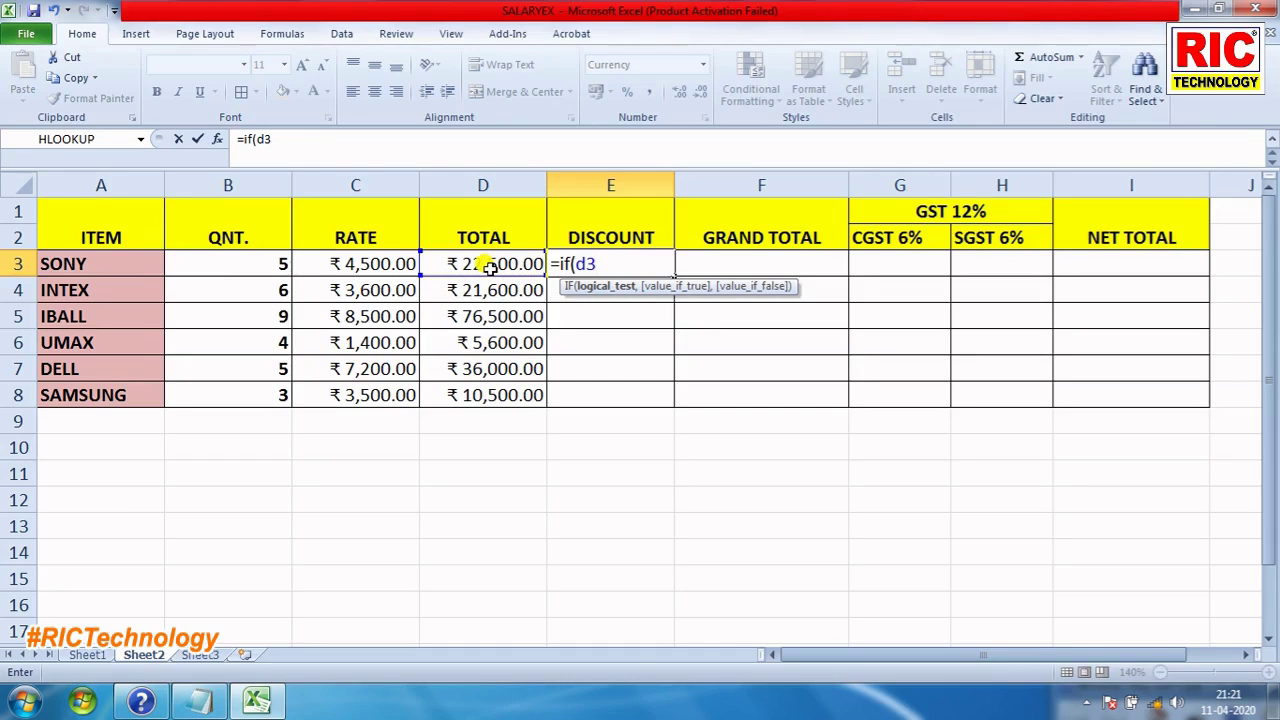
text(>=3)
text(0000)
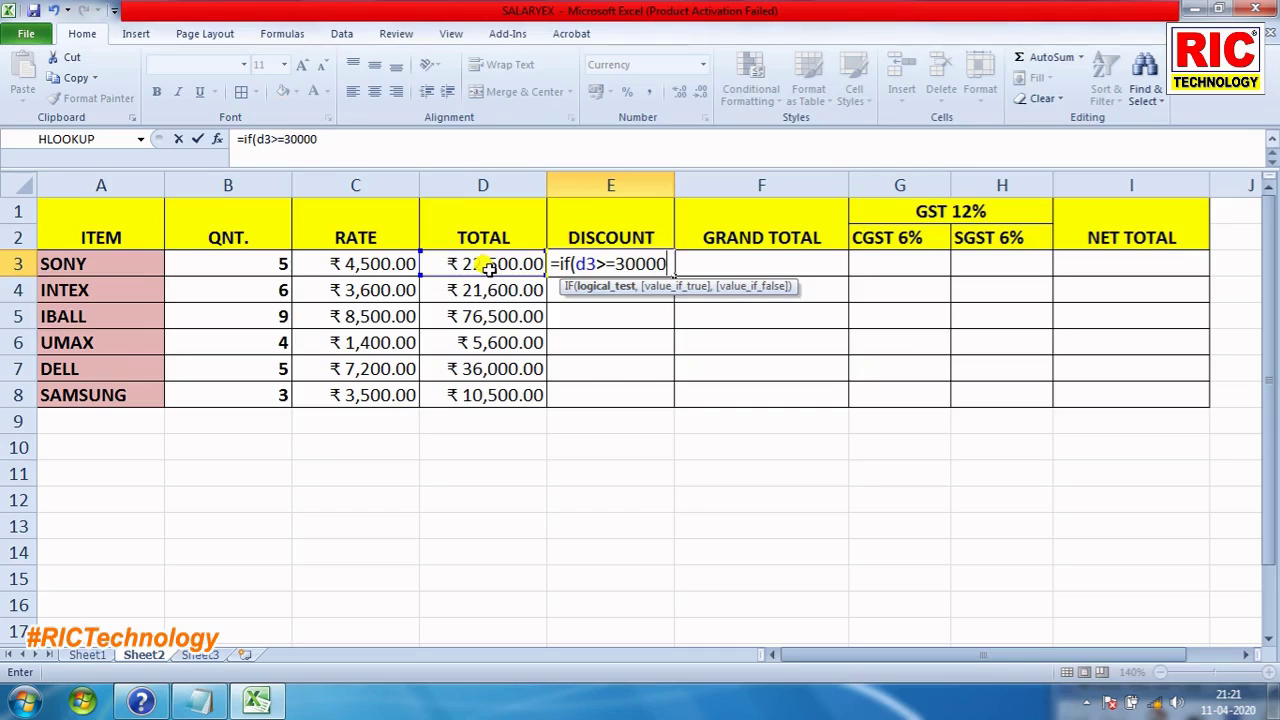
text(,)
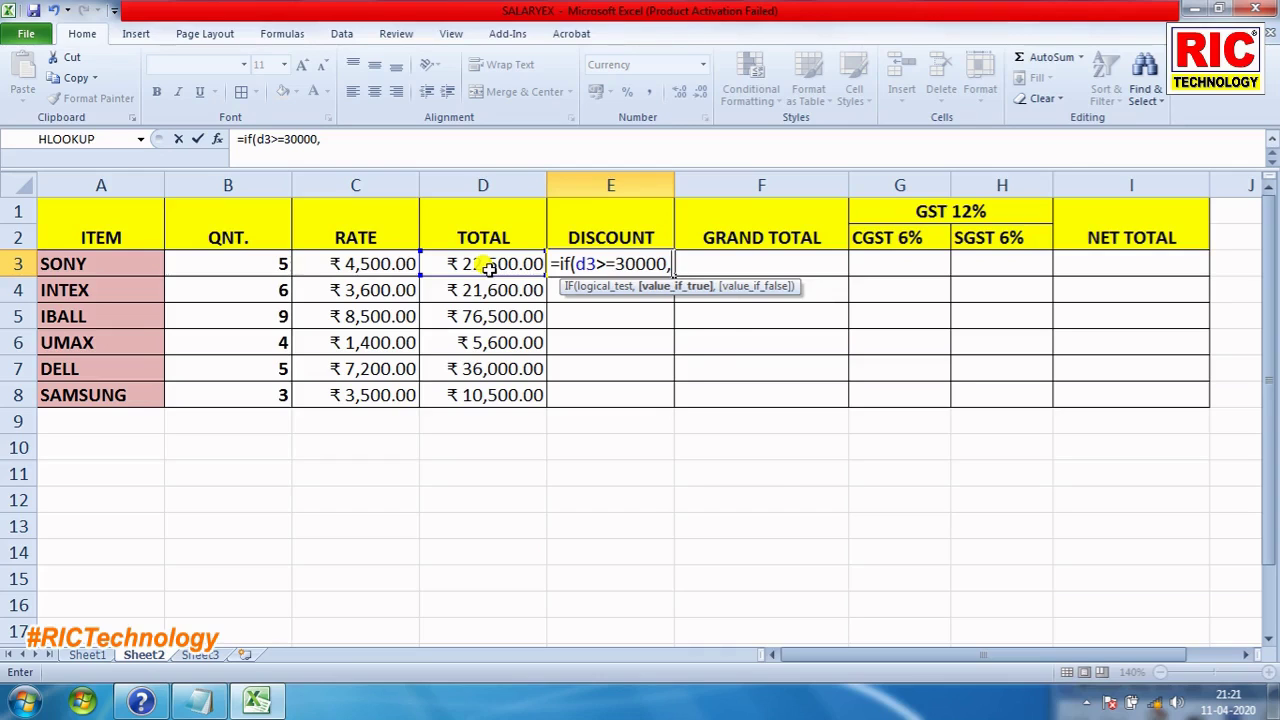
text(d3)
text(*)
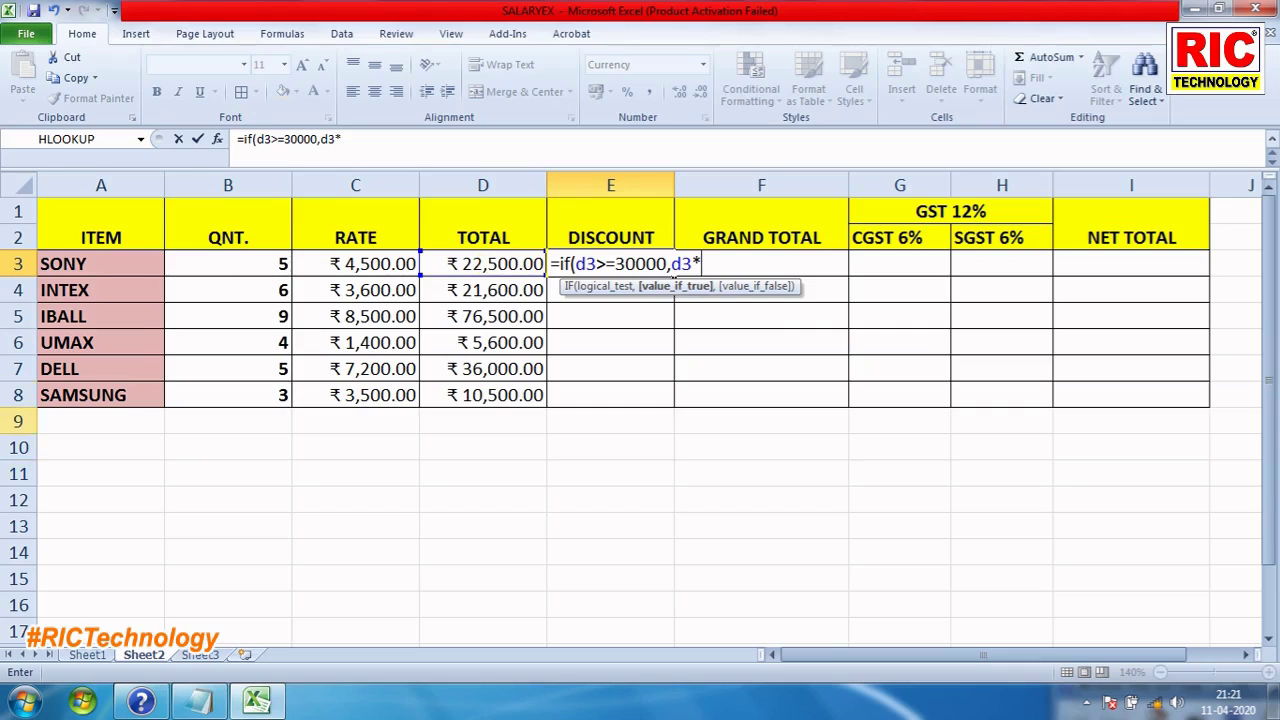
click(200, 700)
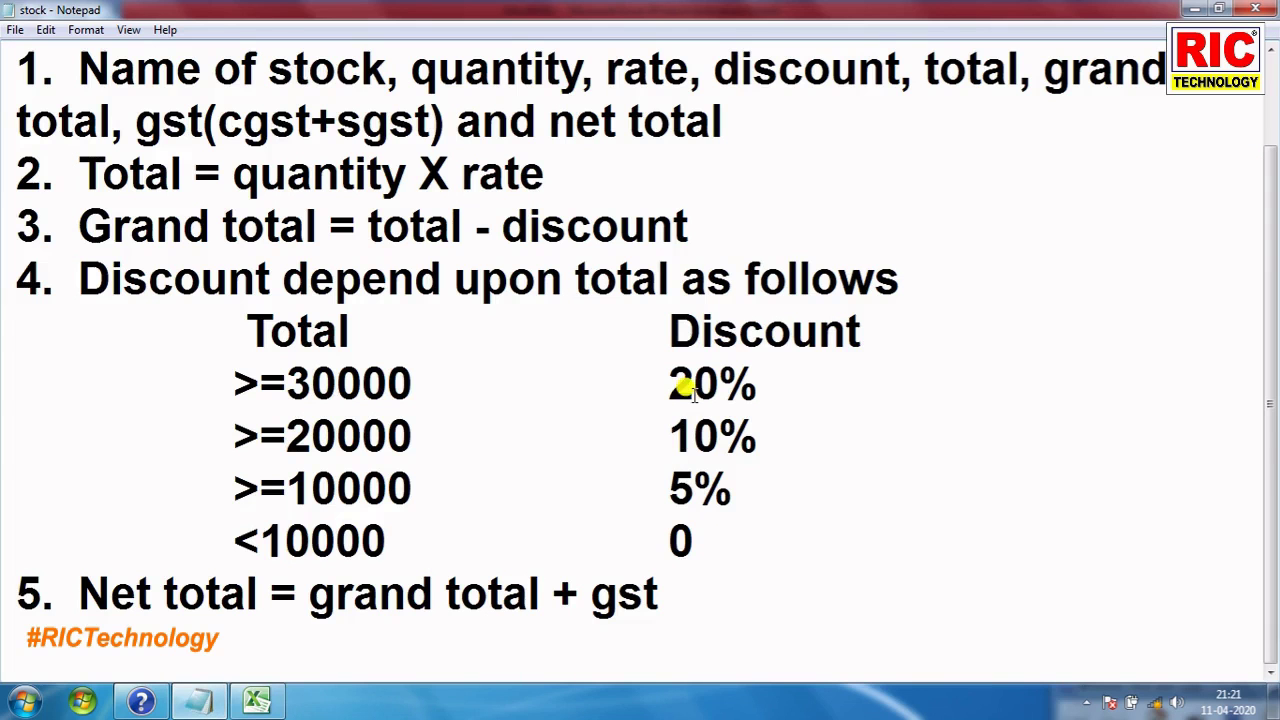
- Complete E3's nested discount formula: 20% from 30000, 10% above 20000, 5% from 10000, else 0
click(257, 700)
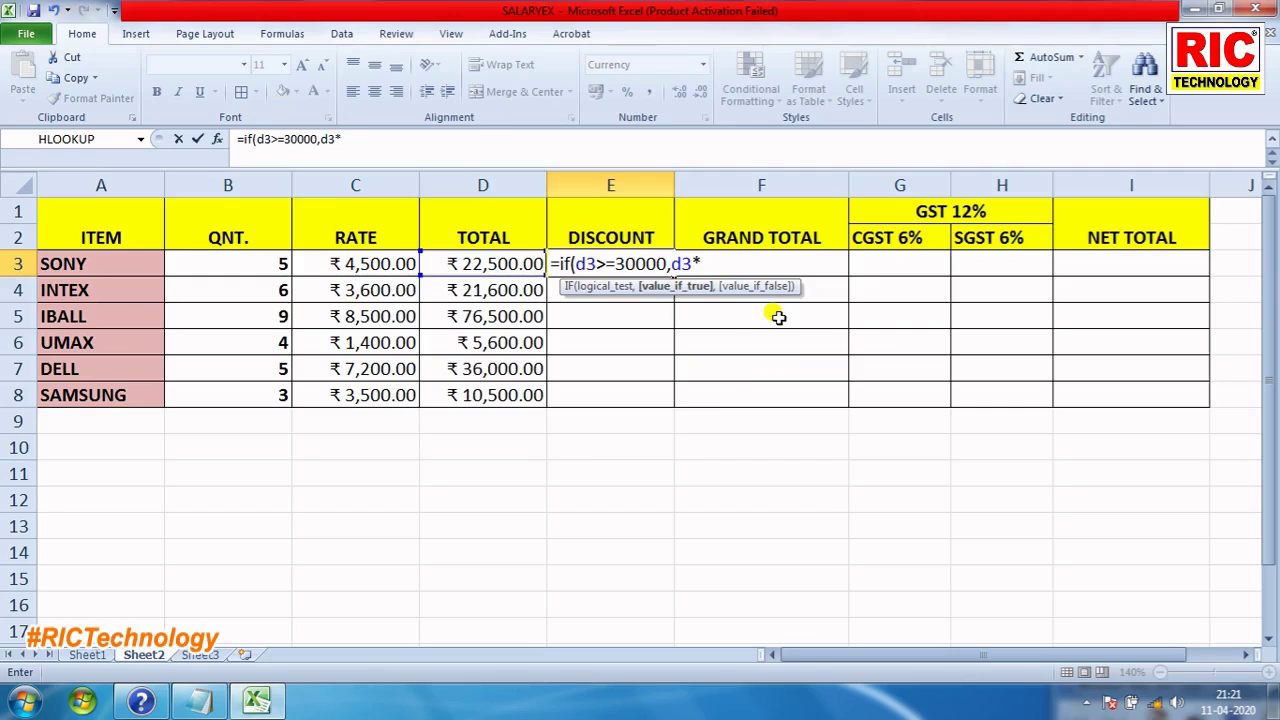
text(.2)
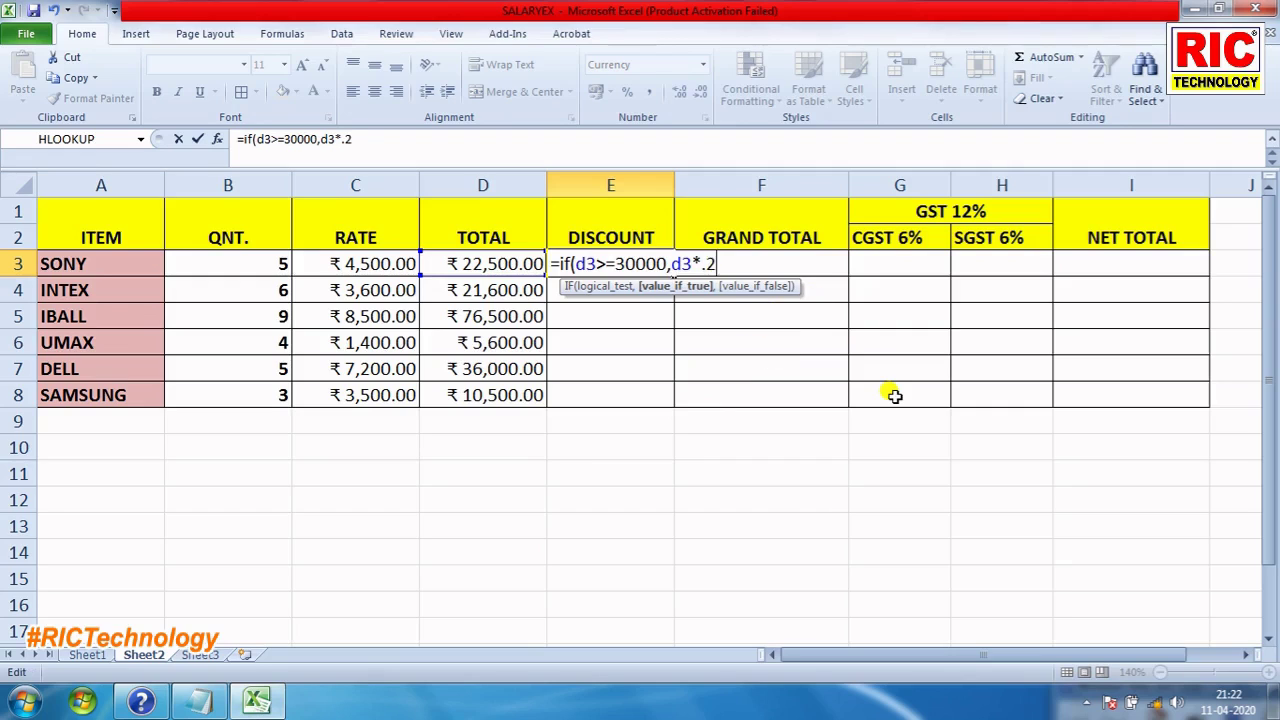
text(,)
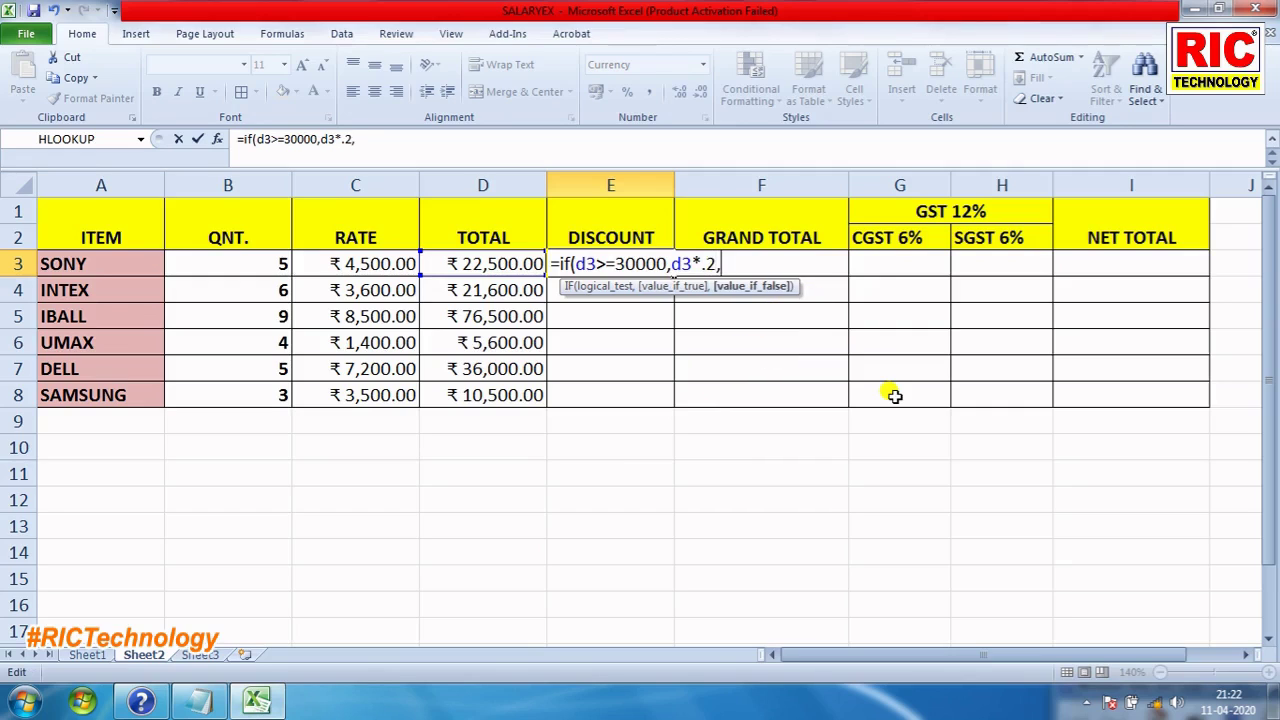
text(if)
text(()
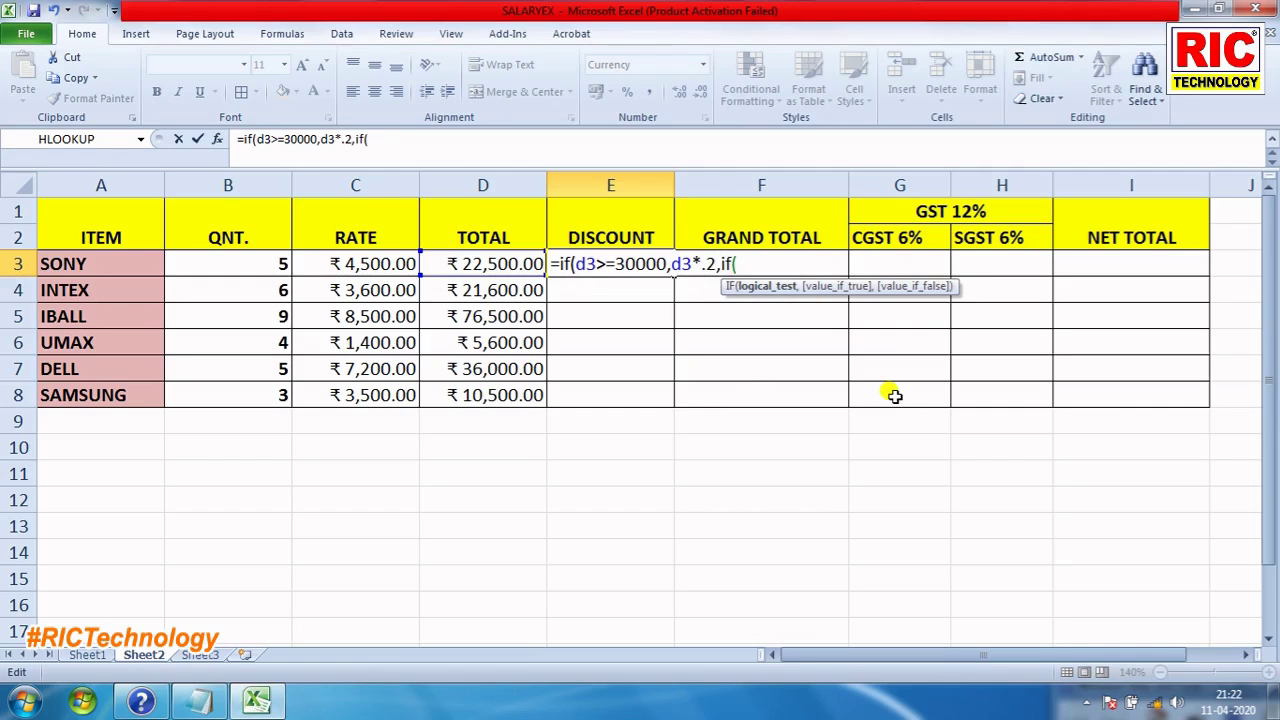
text(d)
text(3>)
text(3)
key(BackSpace)
text(20000)
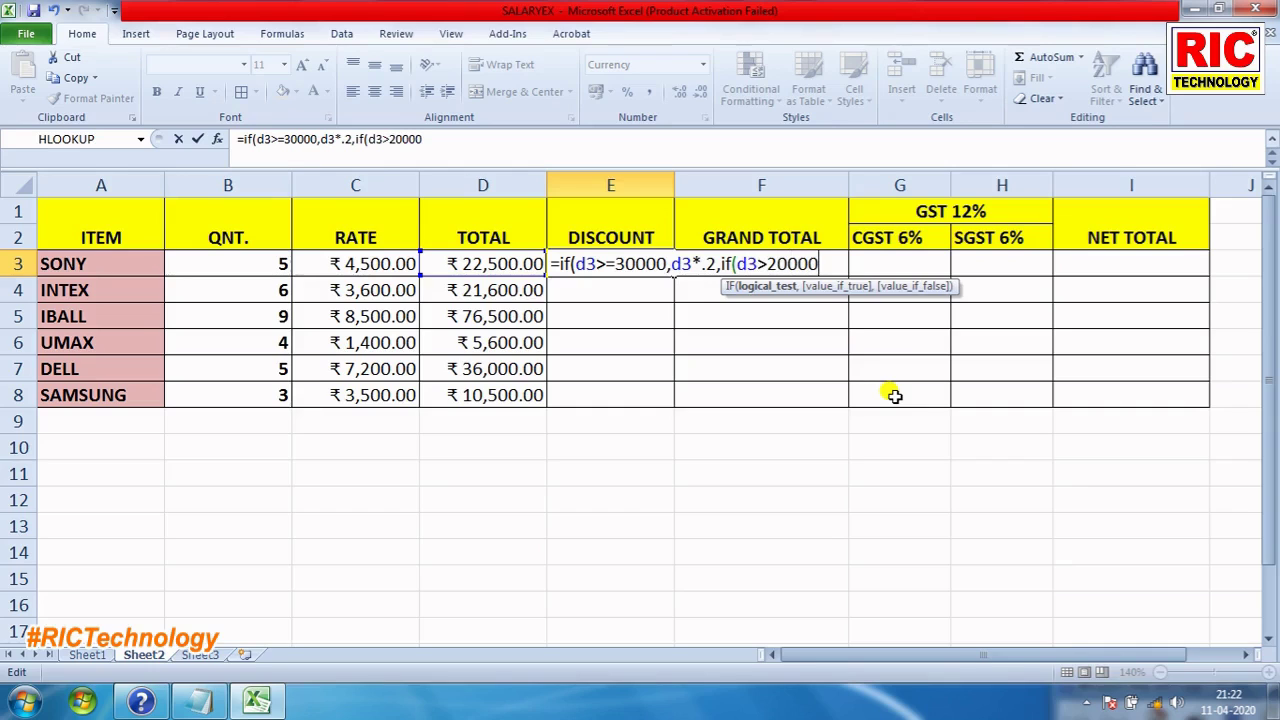
text(,)
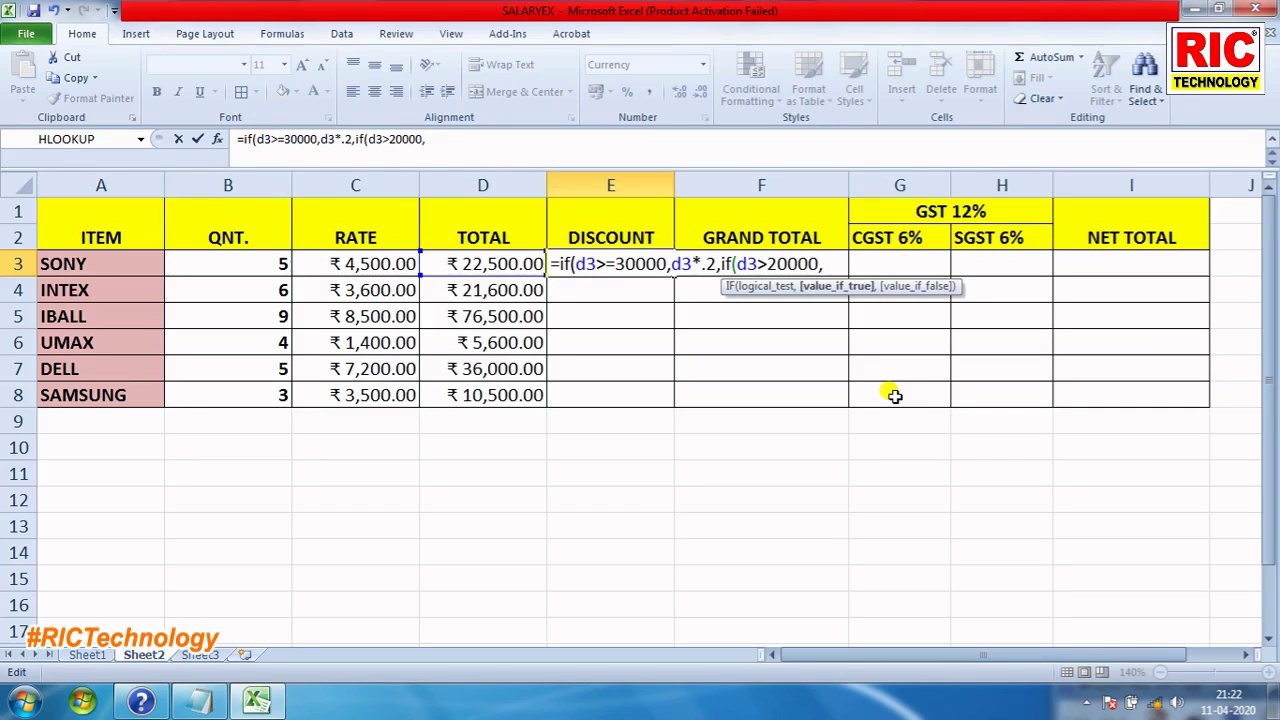
text(d)
text(3*)
text(.1)
text(,)
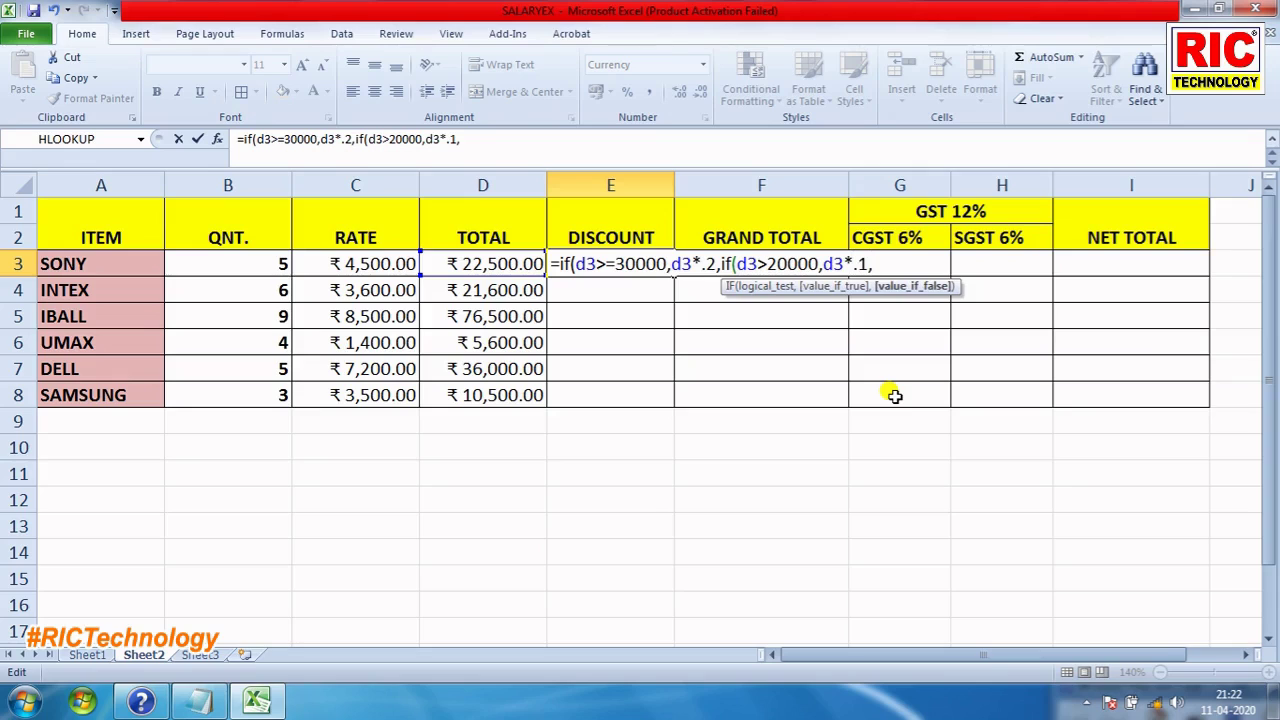
text(if)
text(()
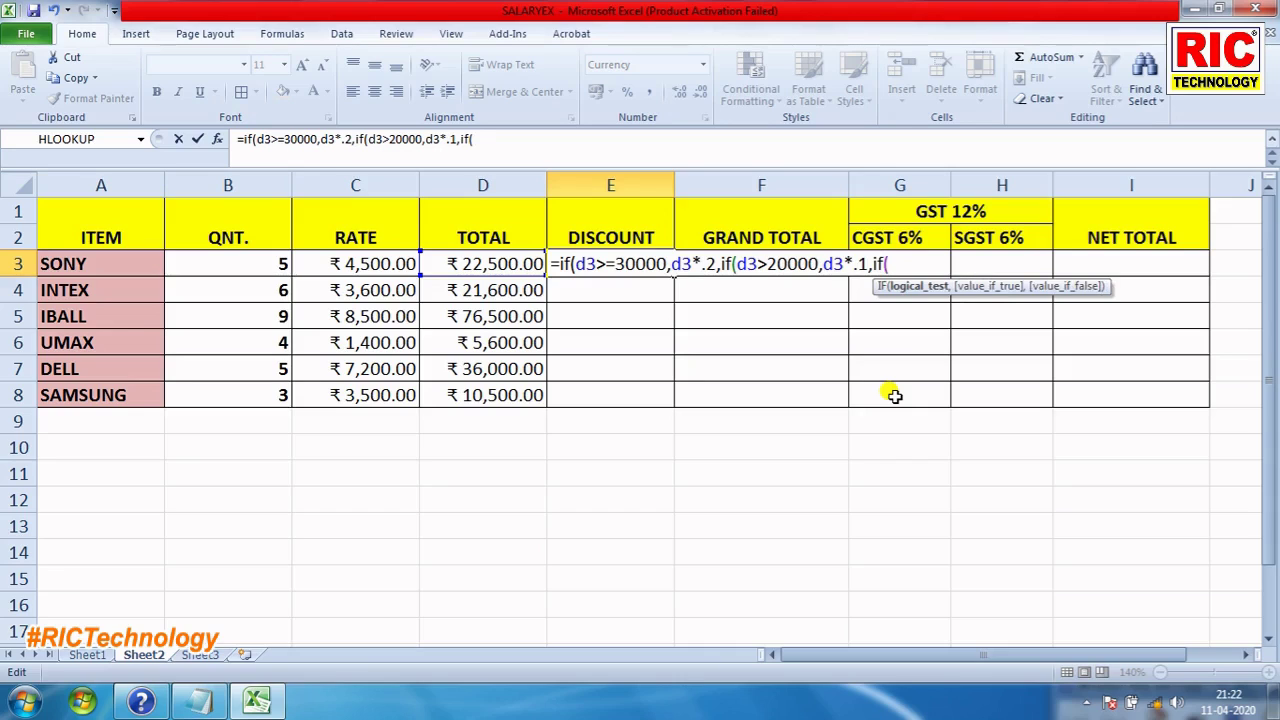
text(d3)
text(>=)
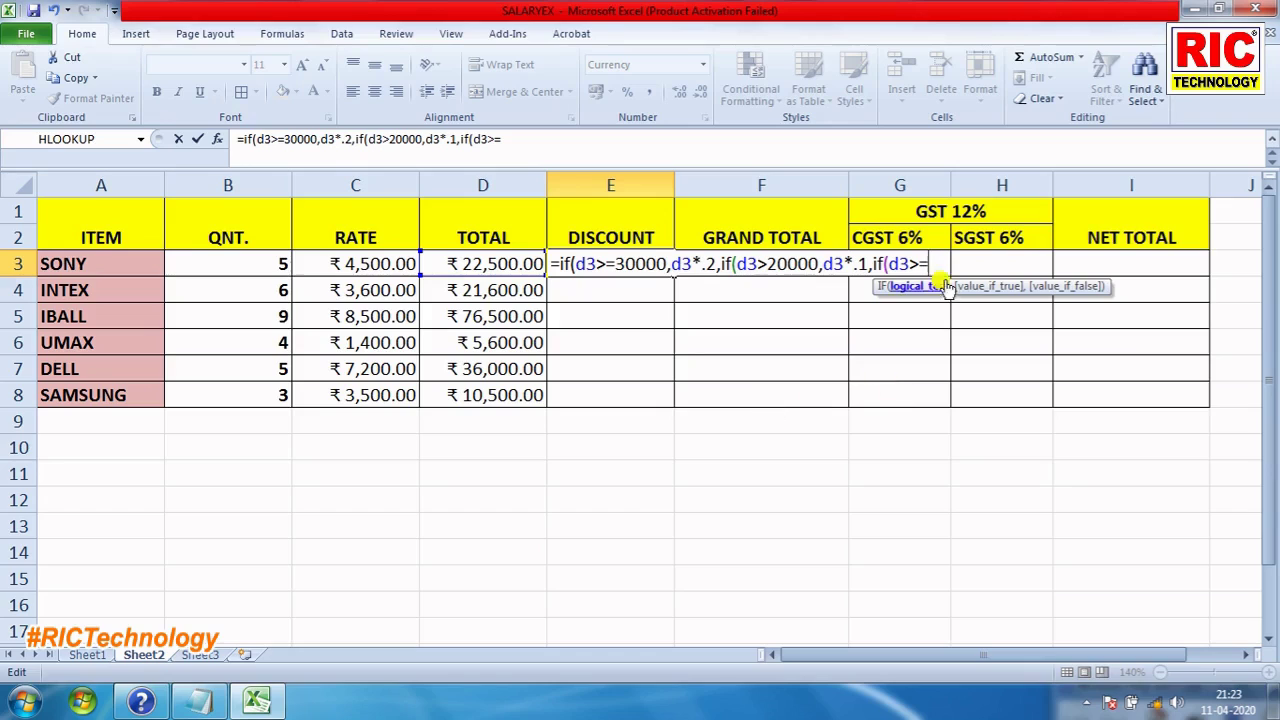
text(100)
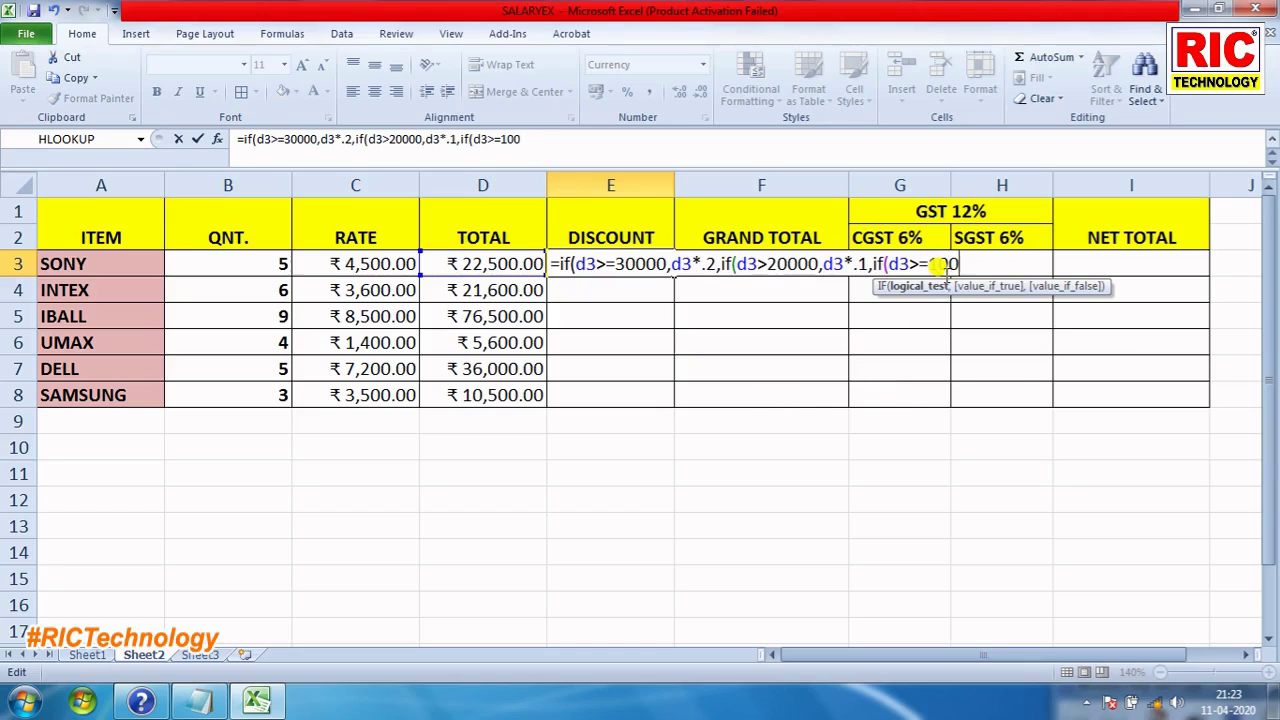
text(00)
text(,d)
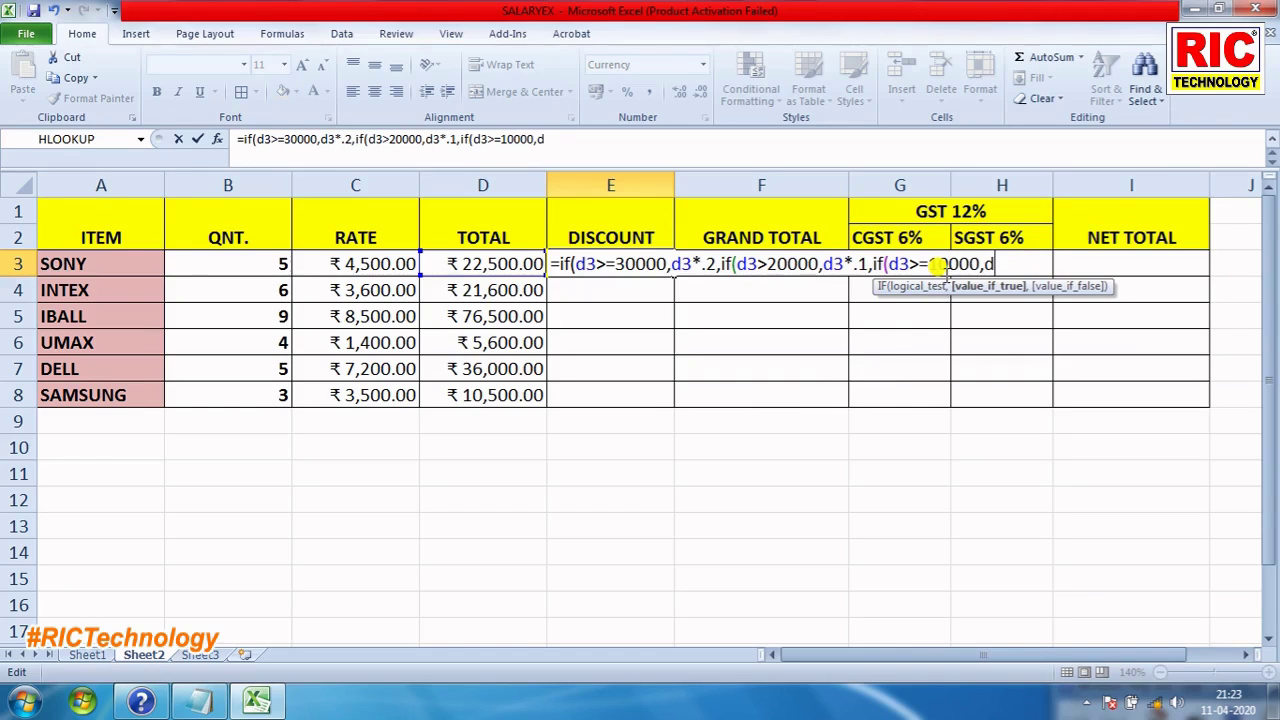
text(3*.)
text(05)
text(,d3)
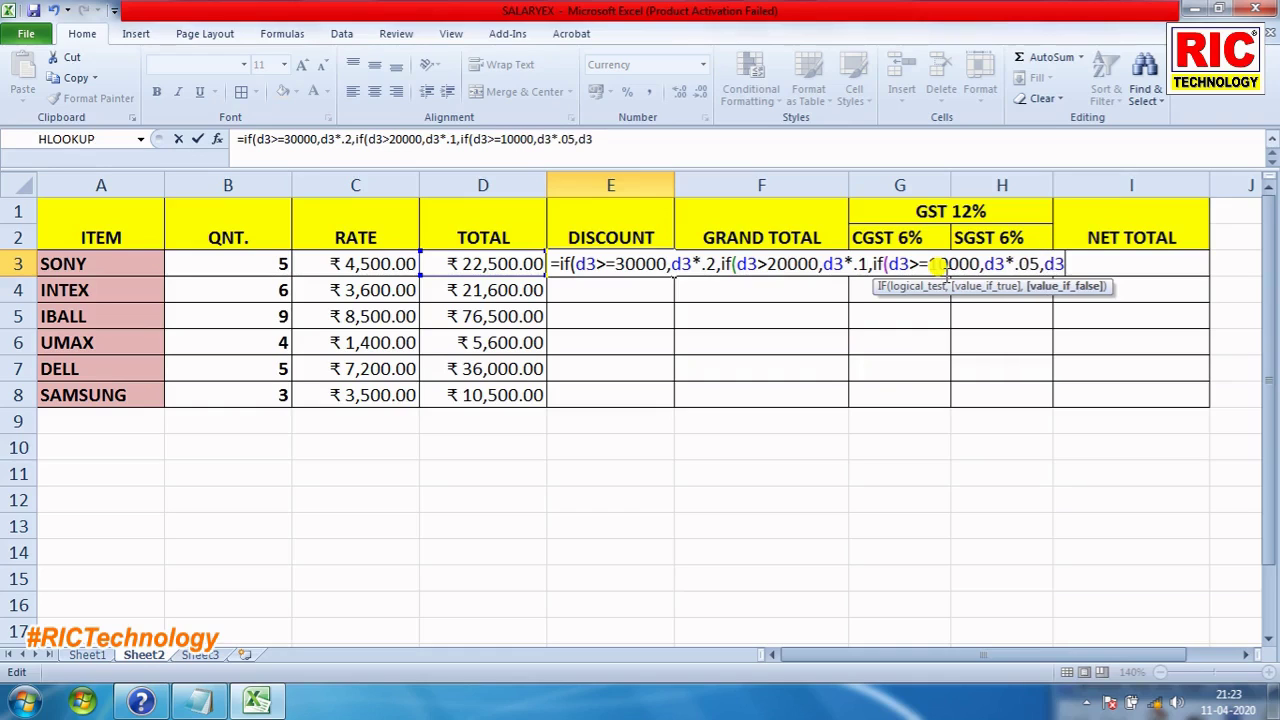
text(*)
text(0)
text())))
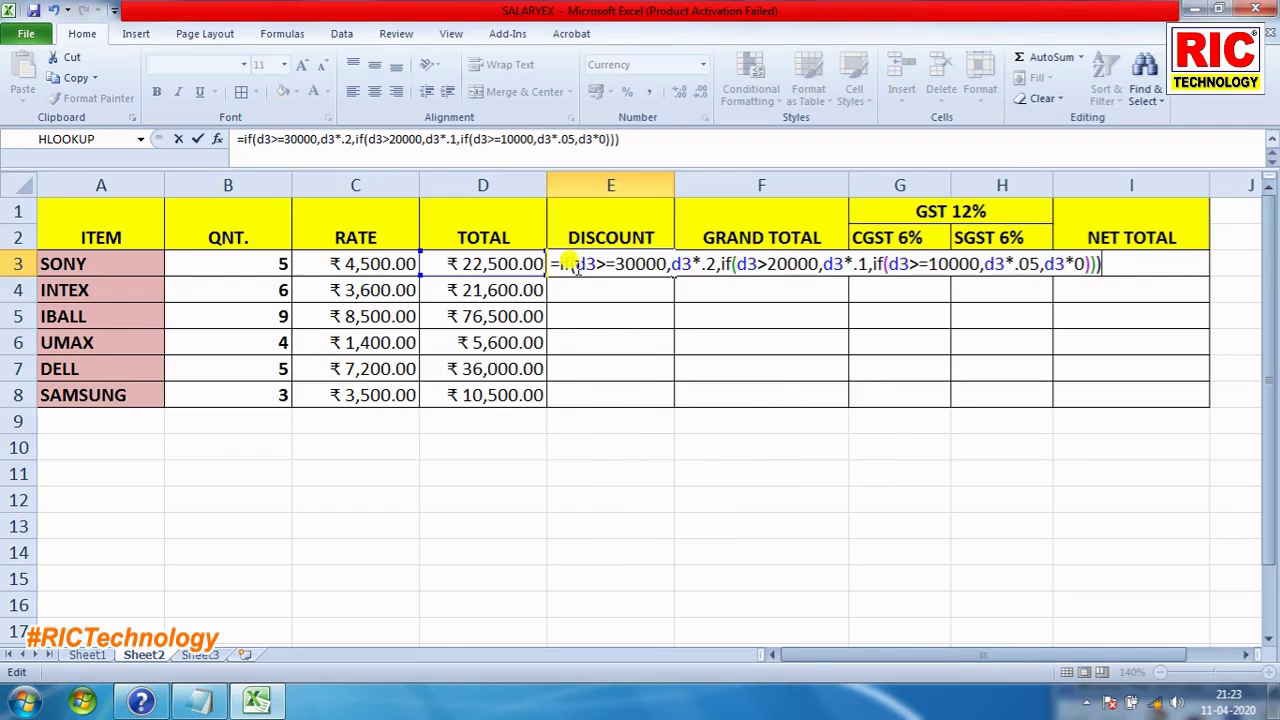
- Highlight the first test and the 20% and 10% discount parts of E3's formula to explain them
drag(576, 263, 713, 262)
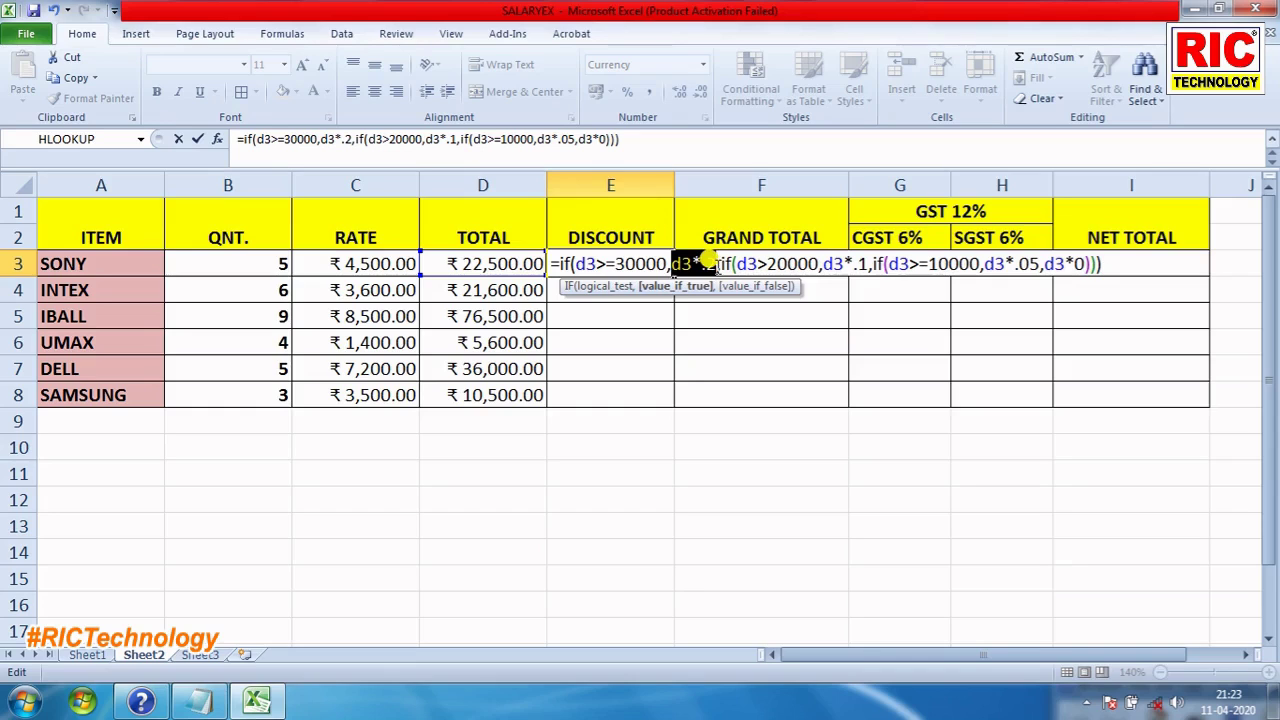
click(710, 263)
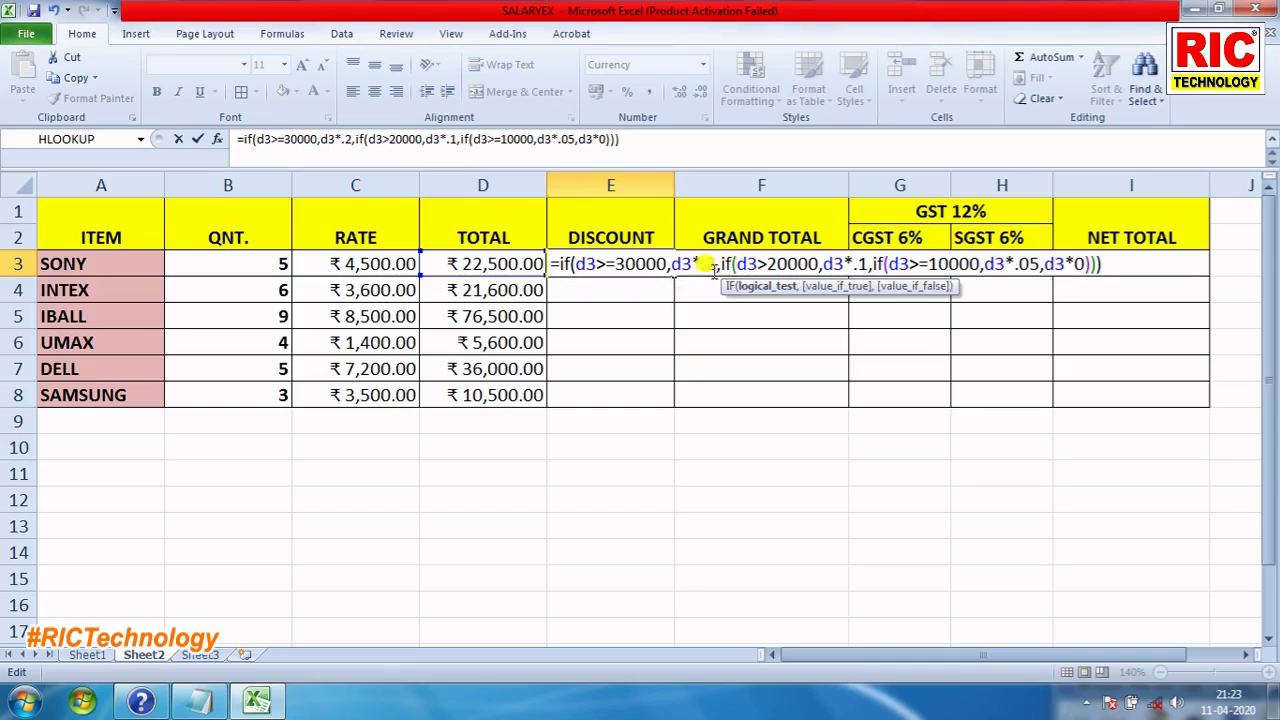
drag(670, 263, 812, 255)
click(734, 263)
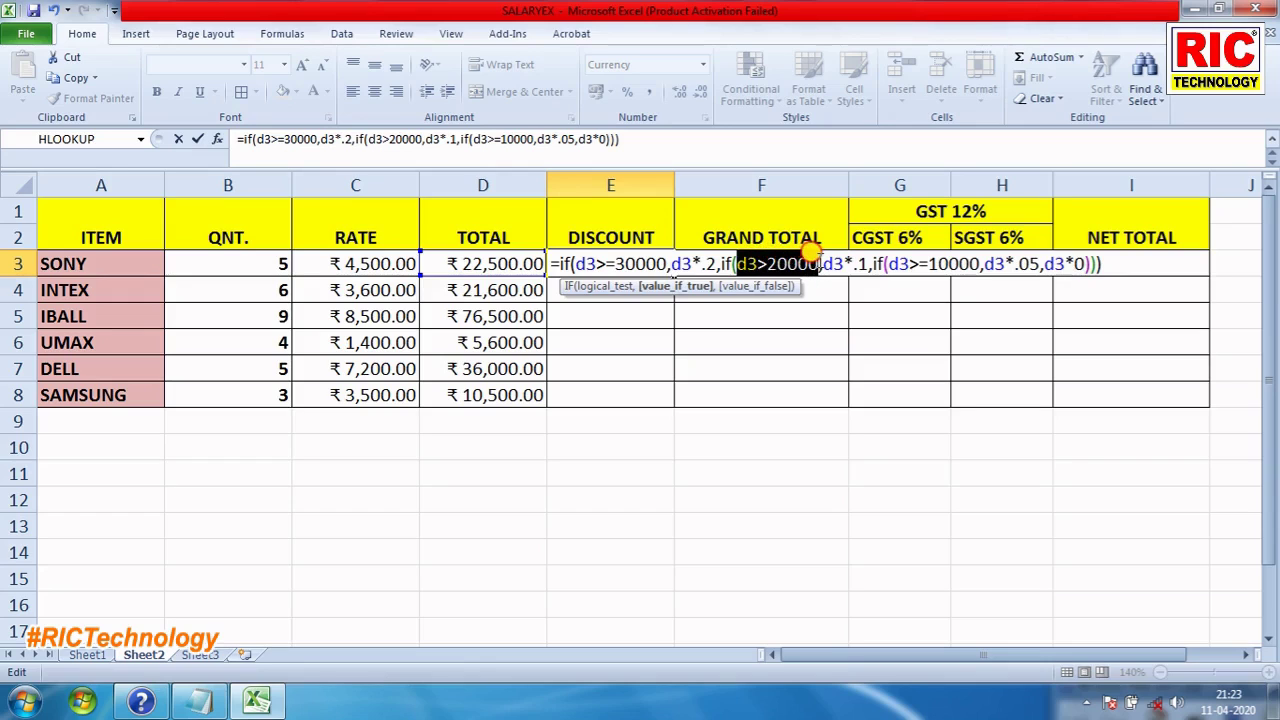
click(826, 263)
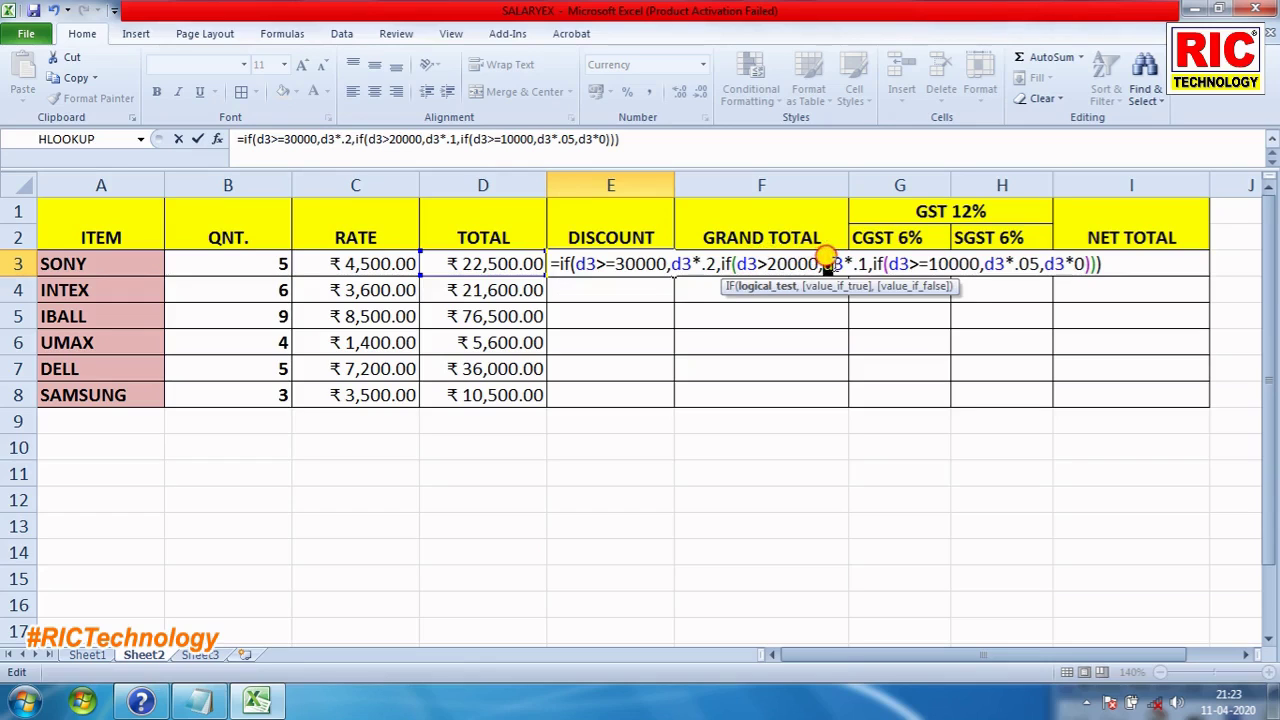
drag(826, 263, 979, 262)
- Change the second condition to d3>=20000, then highlight the 10000 test, 5% and zero fallback parts
click(766, 263)
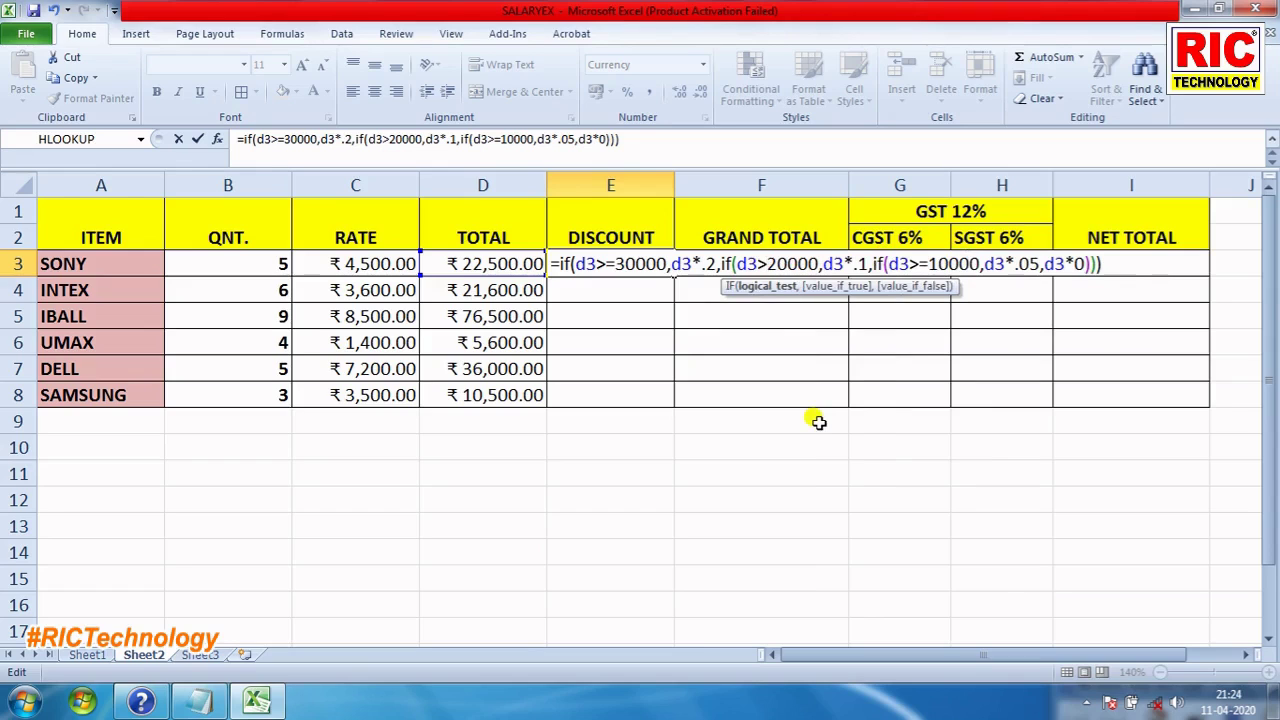
text(=)
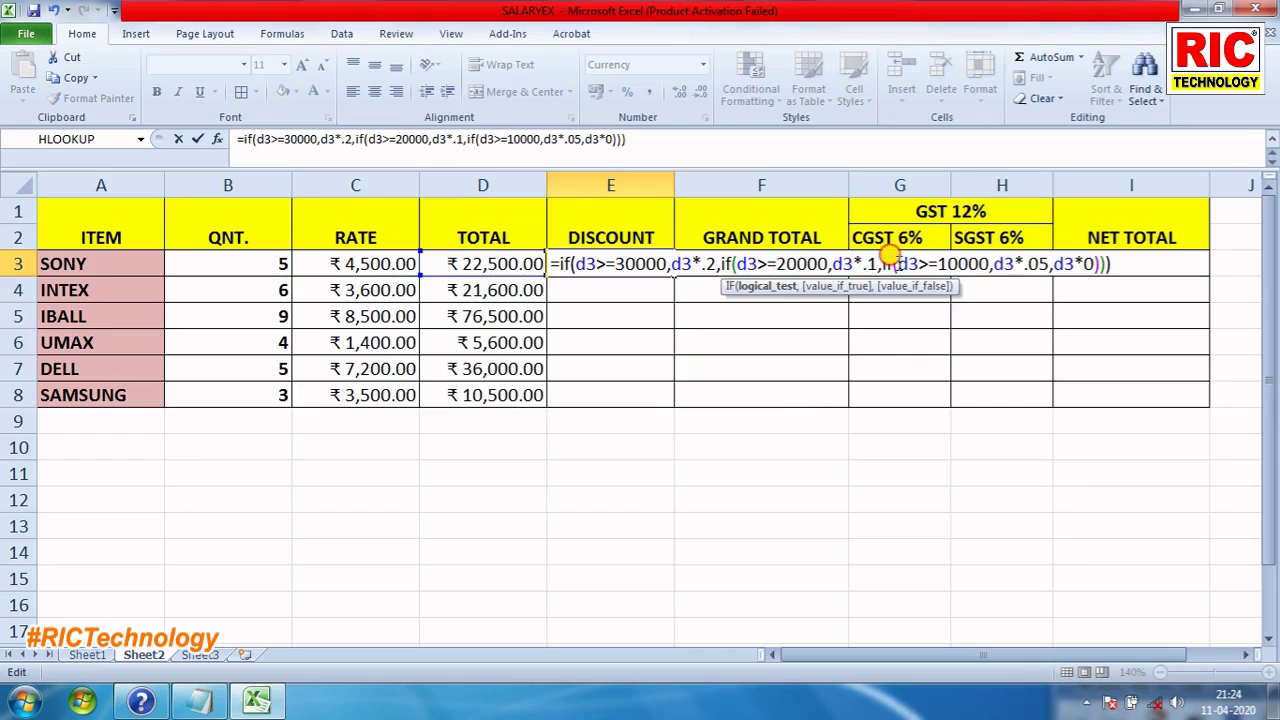
drag(897, 263, 927, 263)
drag(931, 256, 987, 258)
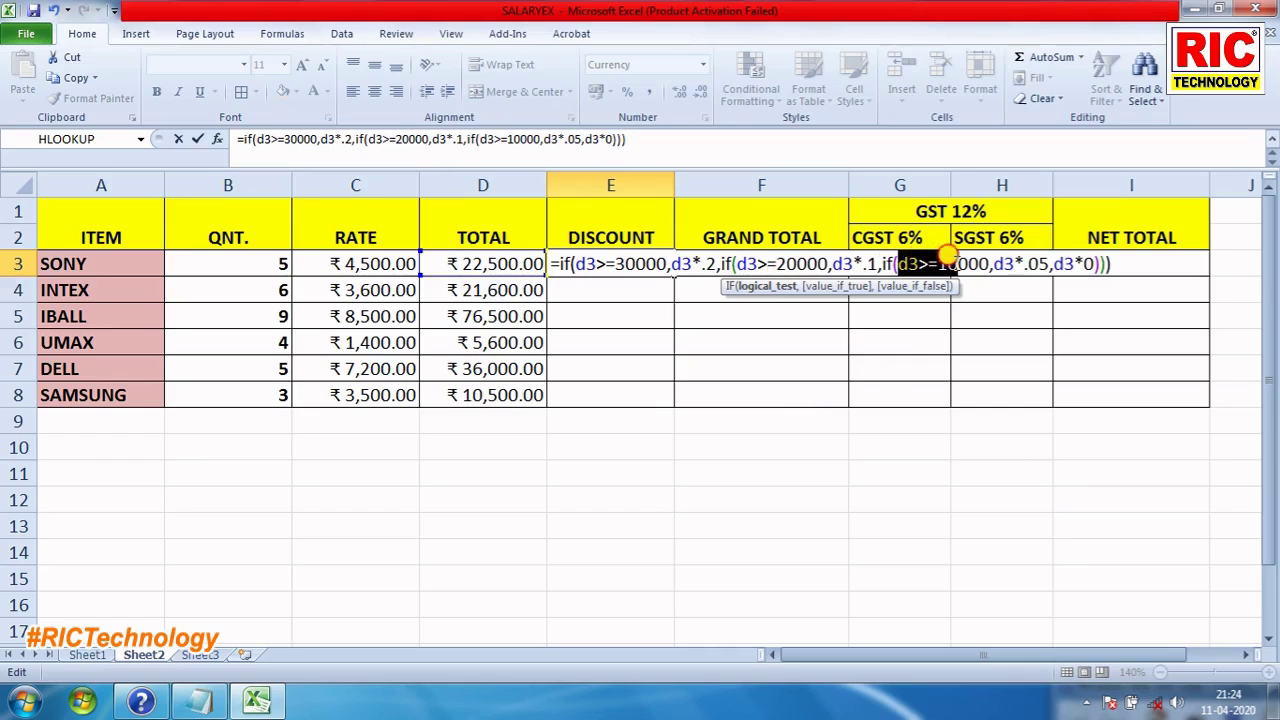
double_click(1001, 260)
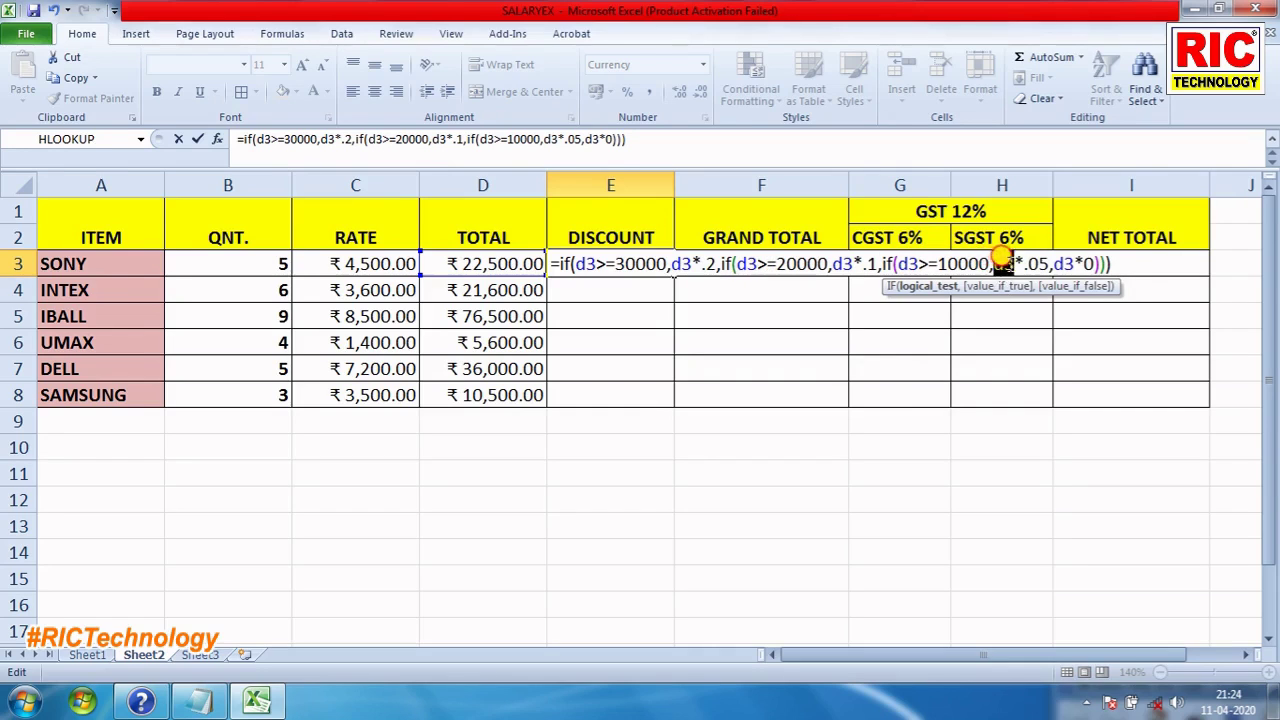
drag(1001, 257, 1040, 256)
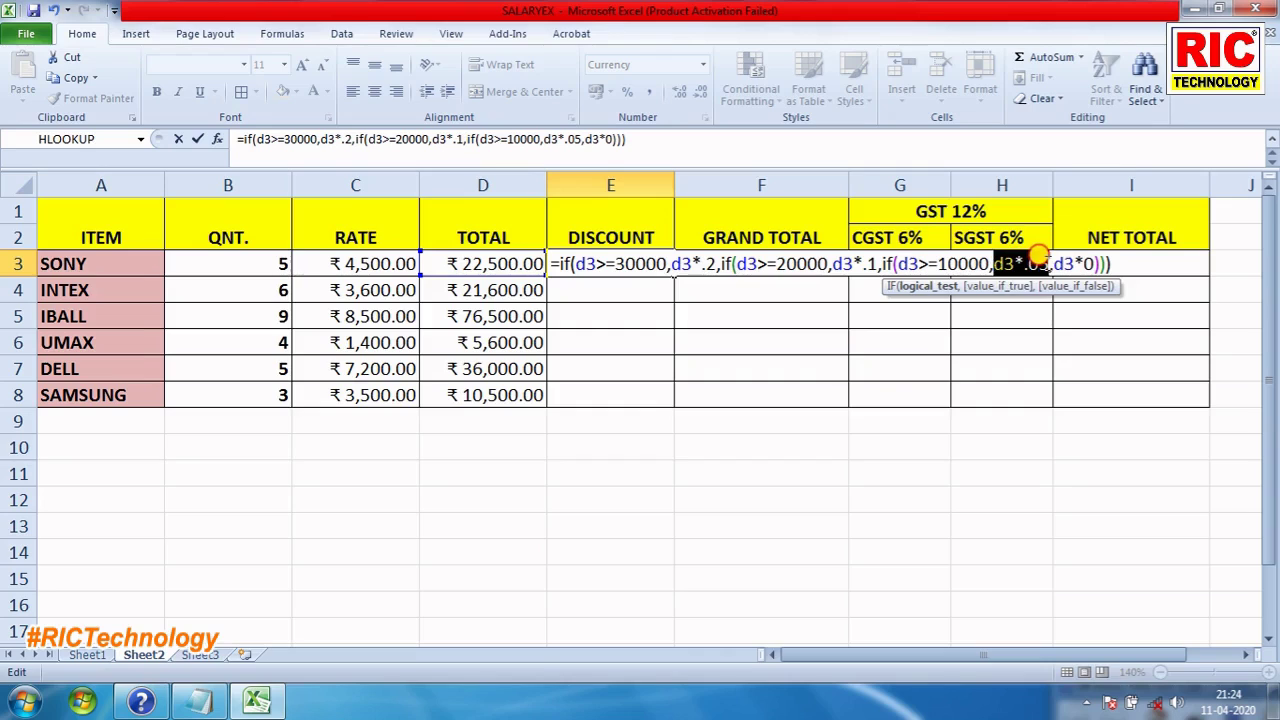
double_click(1062, 262)
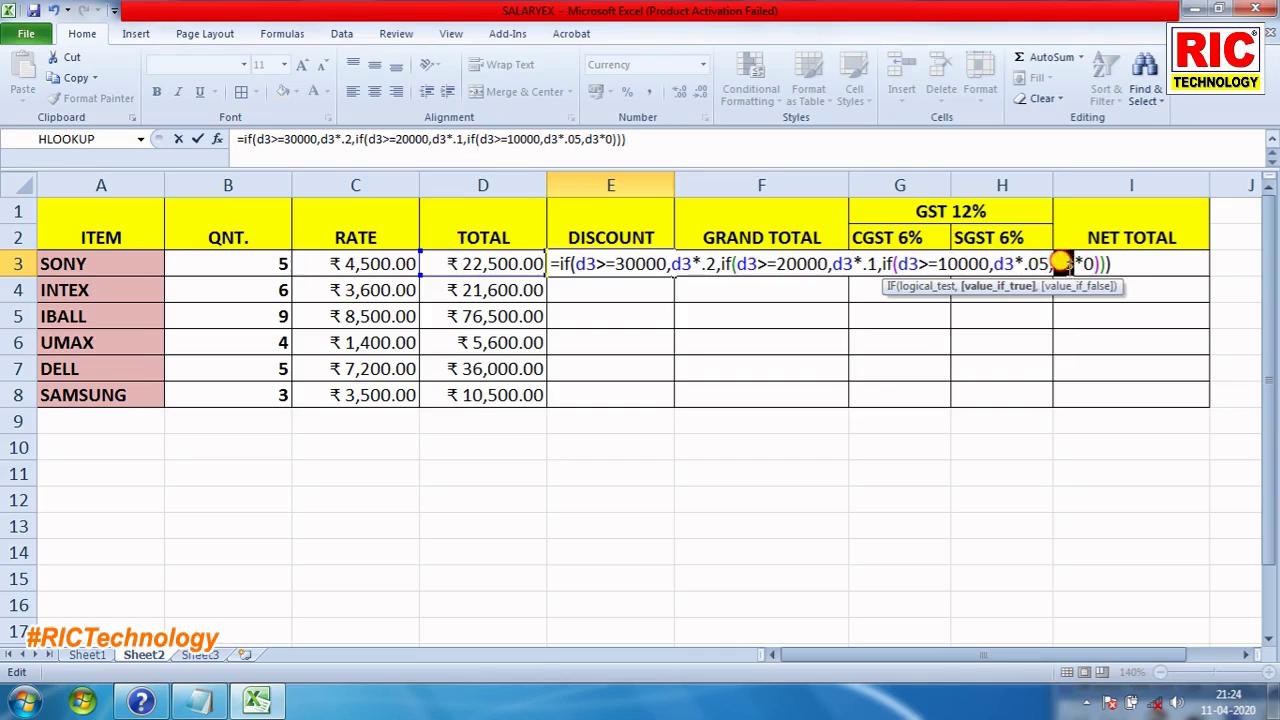
drag(1060, 262, 1092, 258)
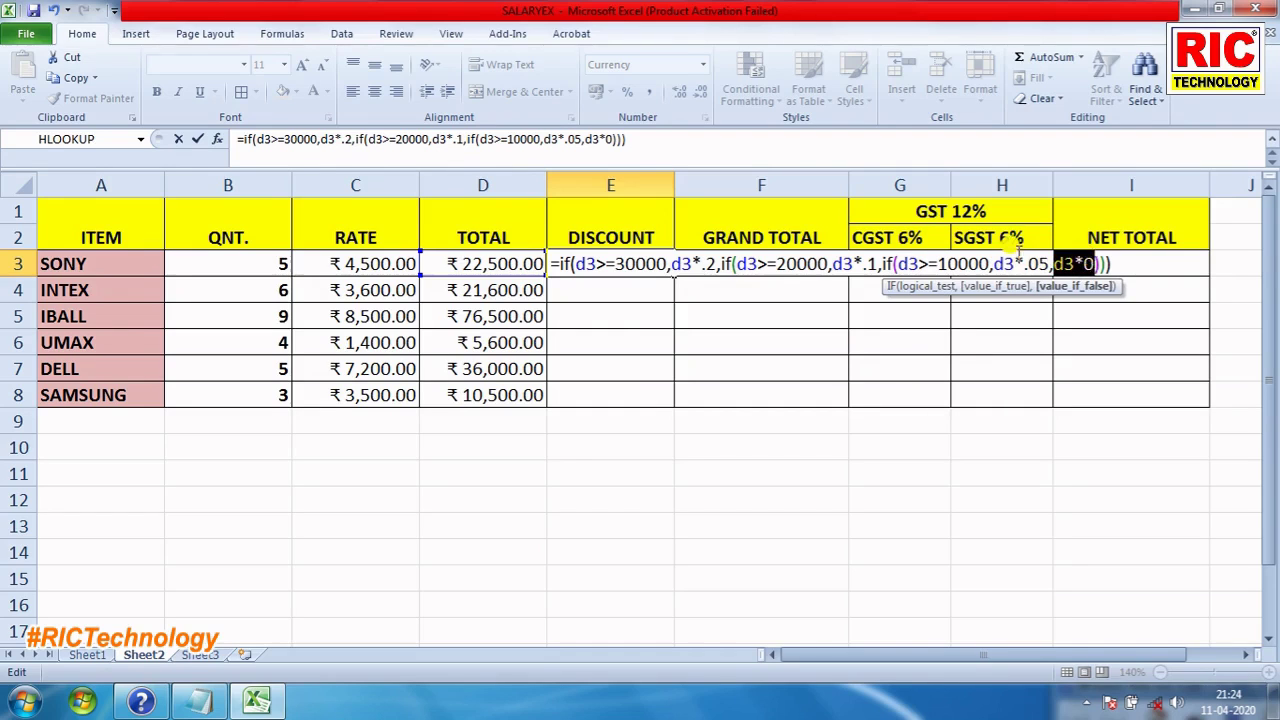
drag(576, 263, 996, 264)
click(890, 262)
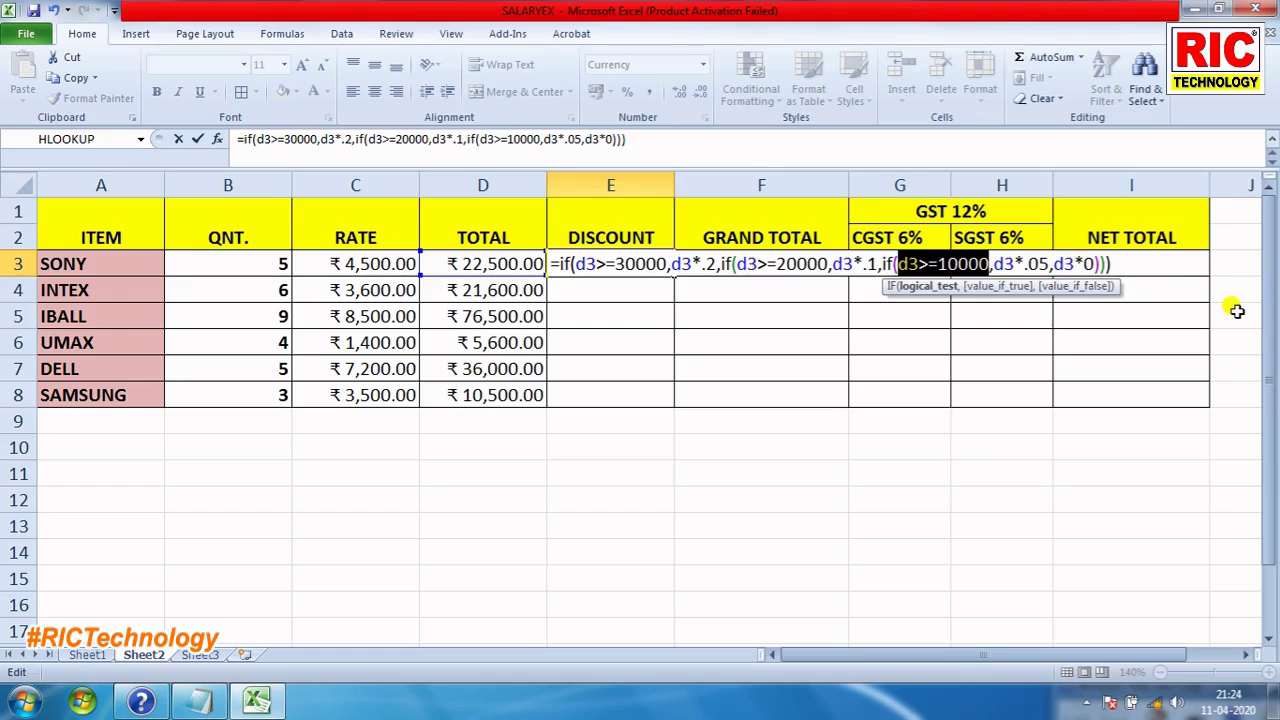
- Commit E3's formula and fill it down to E8, giving discounts from ₹2,250.00 to ₹525.00
key(Return)
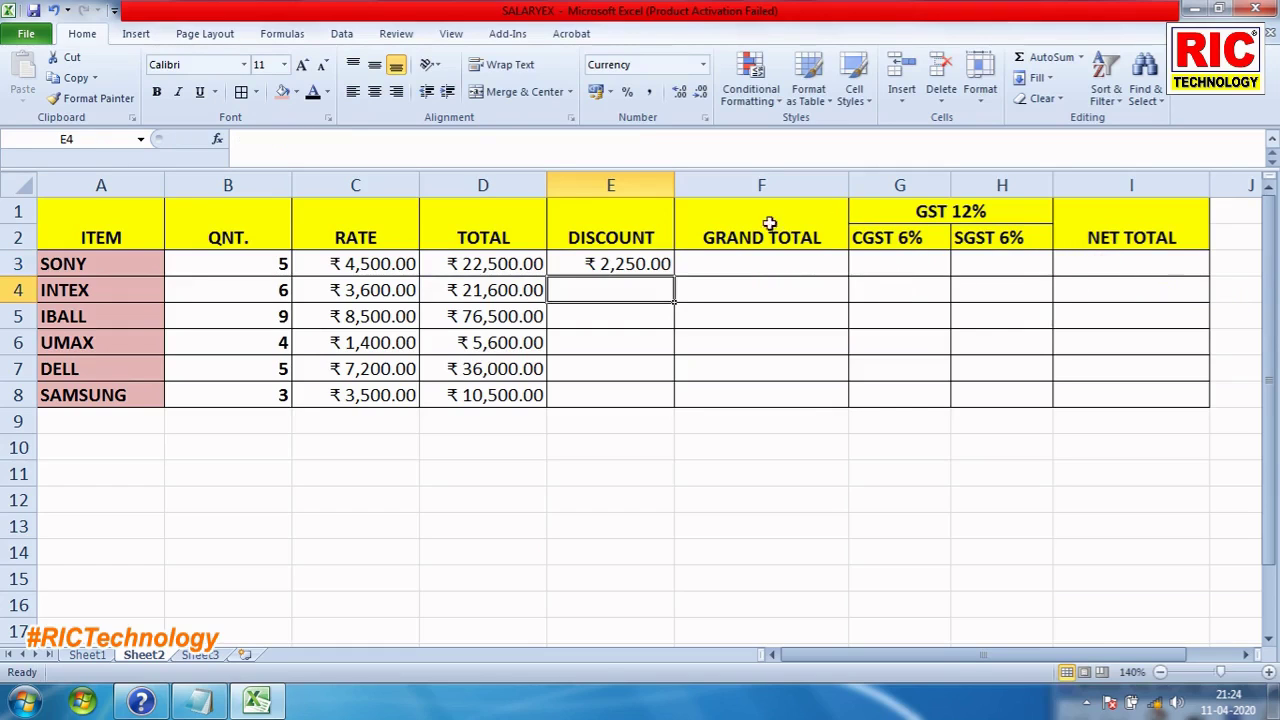
click(657, 264)
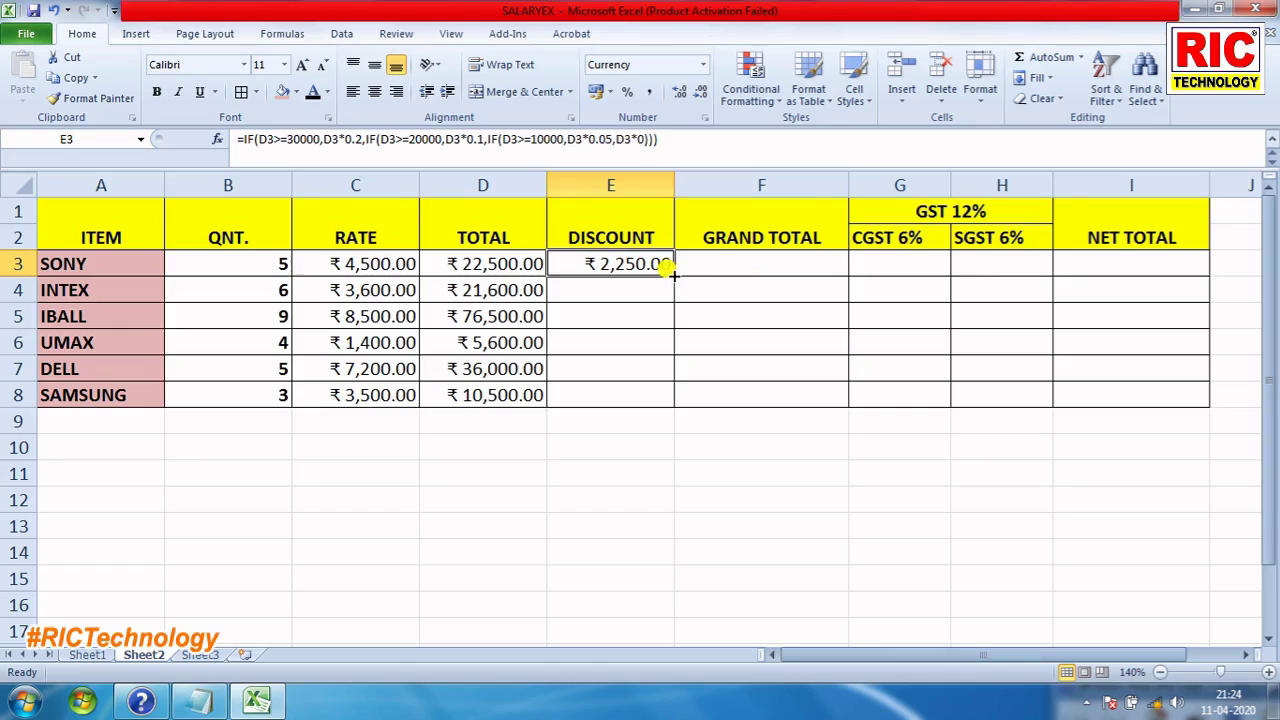
drag(672, 270, 677, 400)
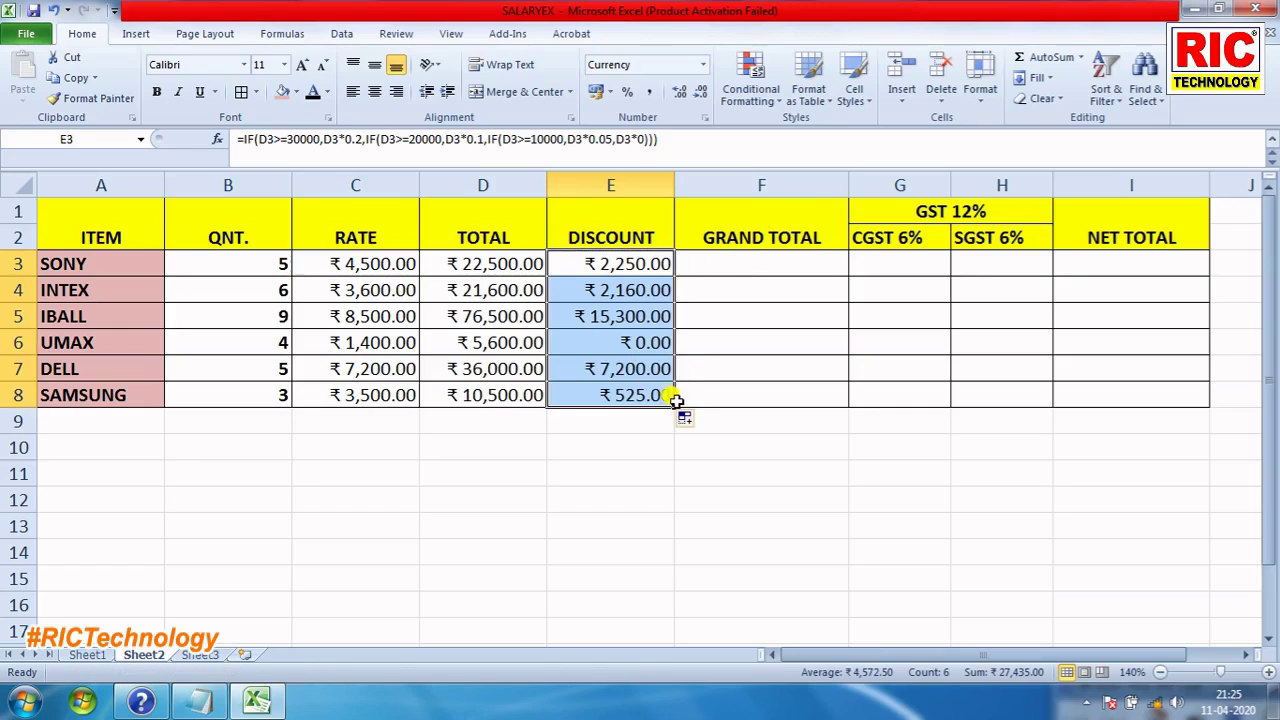
click(622, 343)
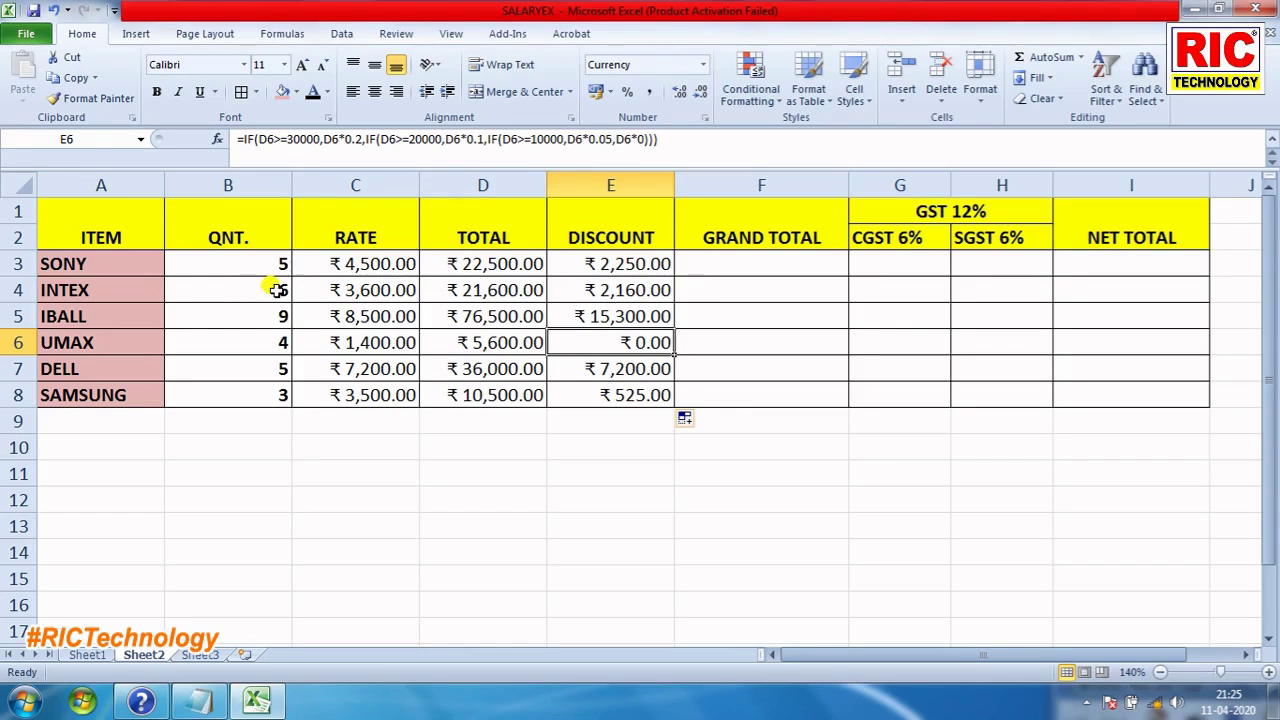
- Set INTEX's quantity in B4 to 4, then bring up the stock notes in Notepad
click(330, 292)
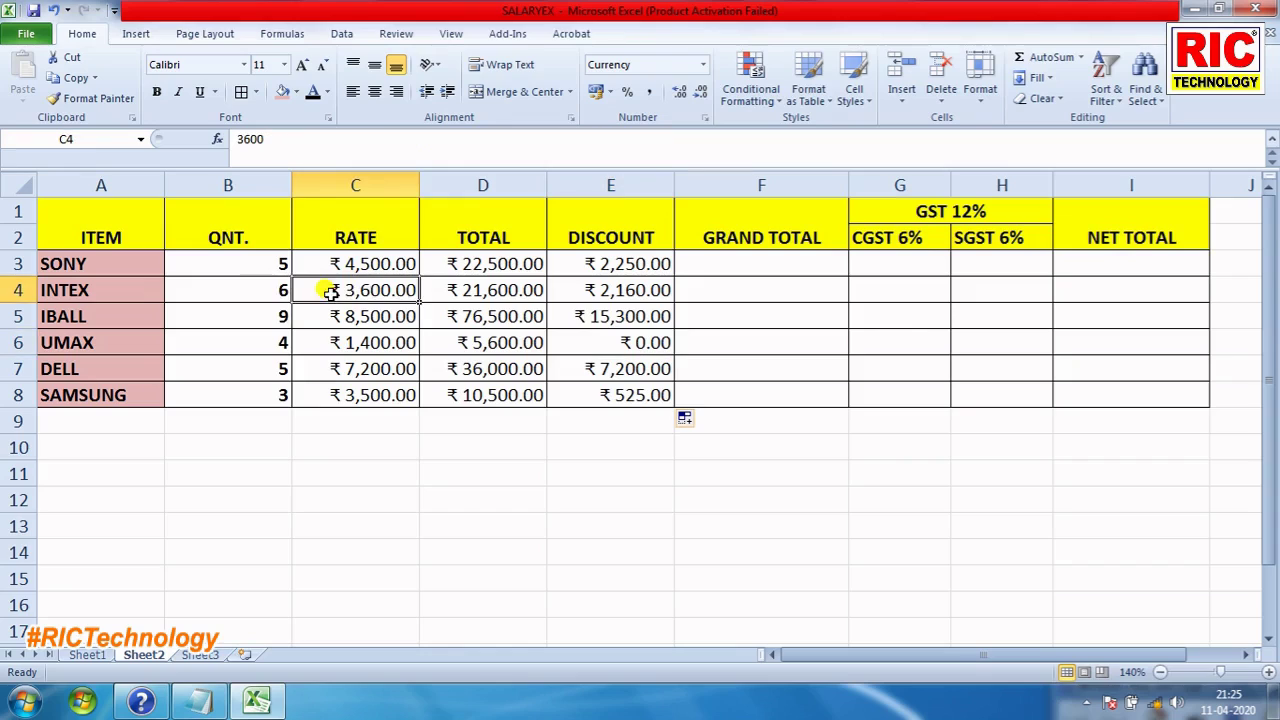
click(278, 290)
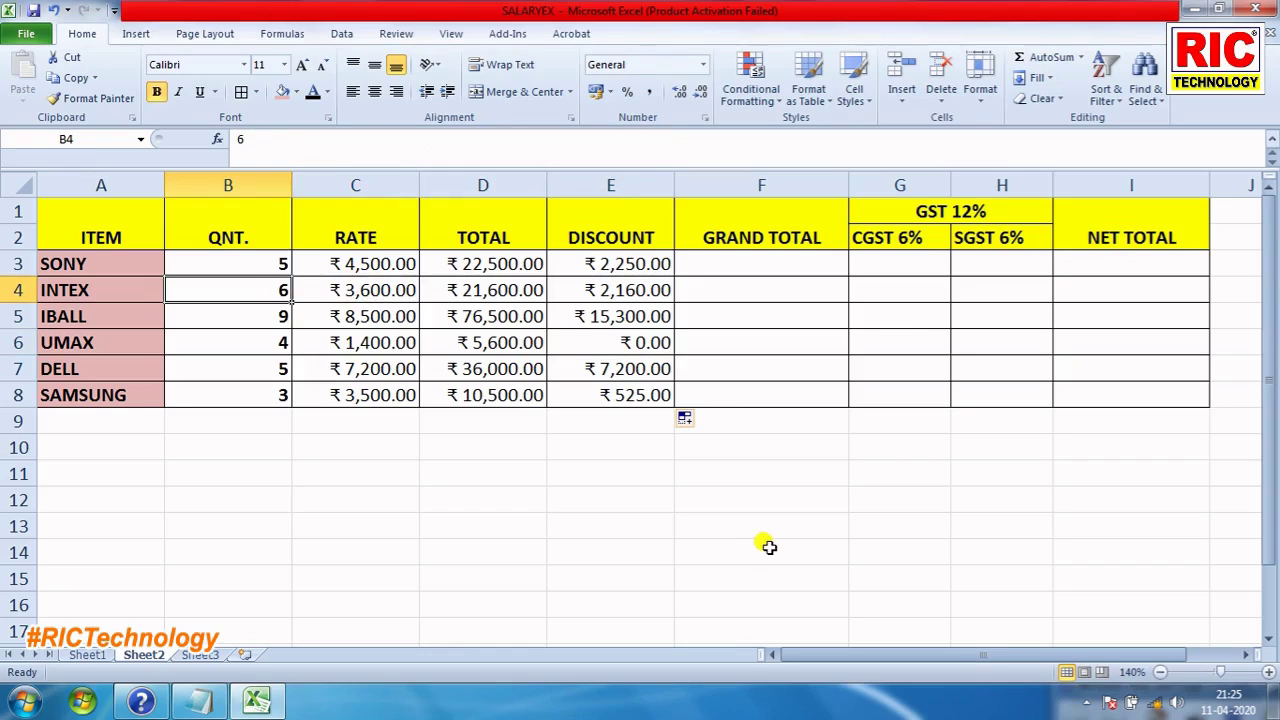
text(4)
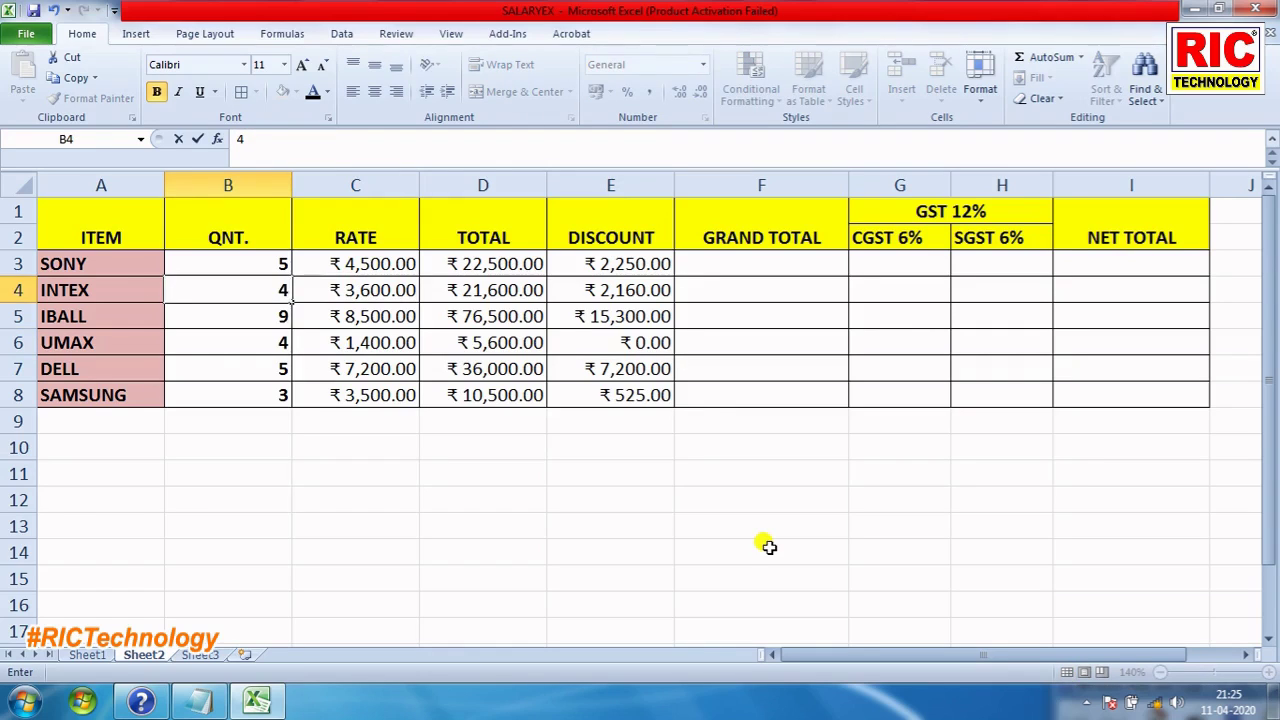
key(Return)
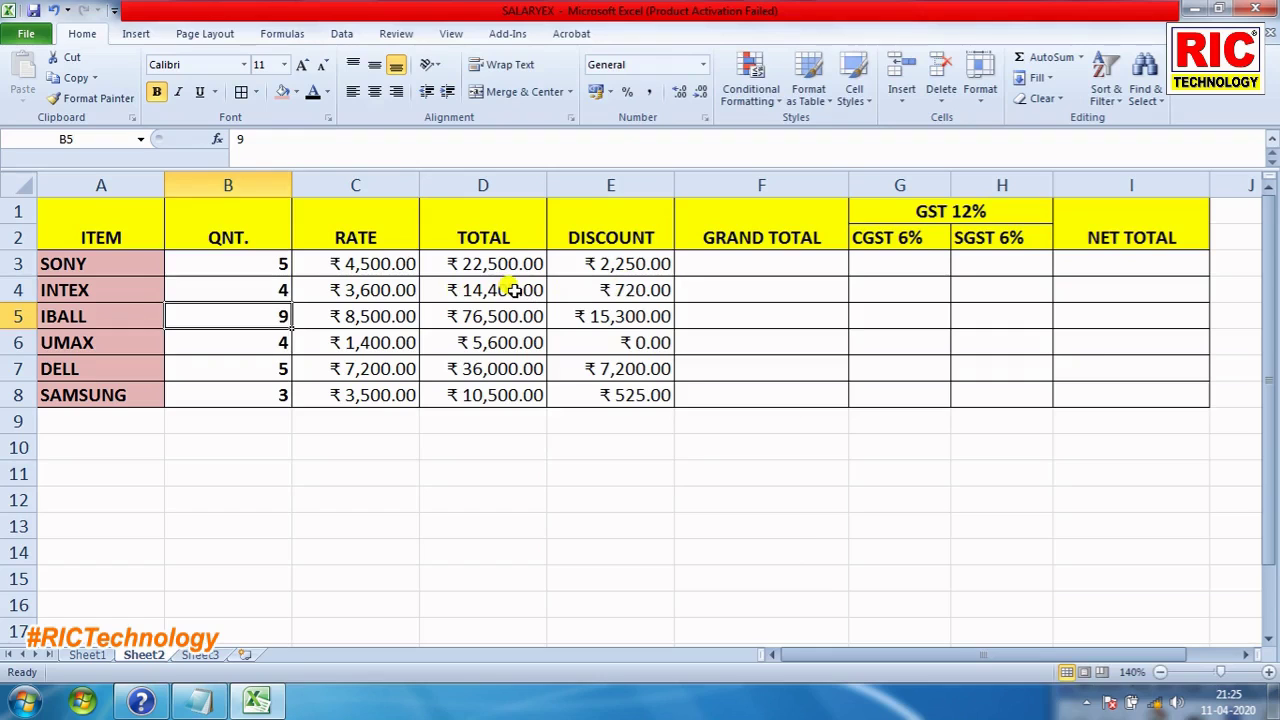
click(203, 701)
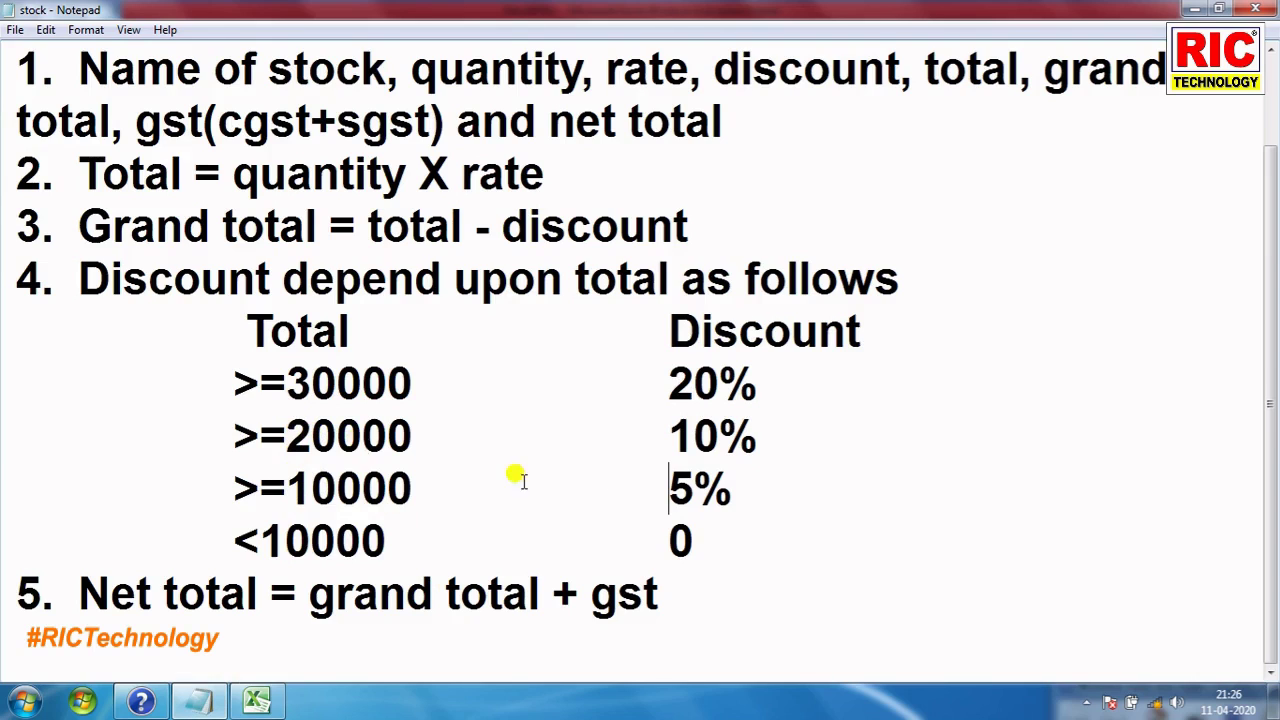
- Switch from Notepad back to the Excel stock workbook
click(257, 700)
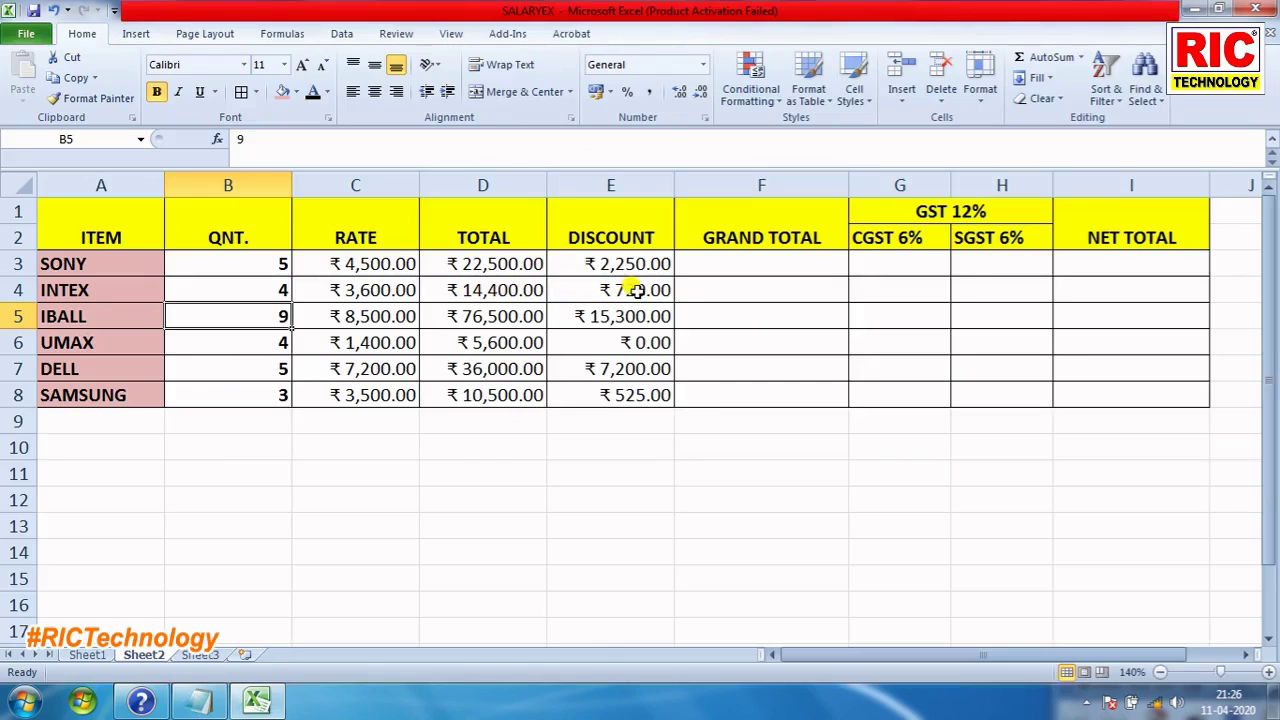
- Enter =D3-E3 in F3 and fill it to F8, giving grand totals ₹20,250.00 to ₹9,975.00
click(749, 264)
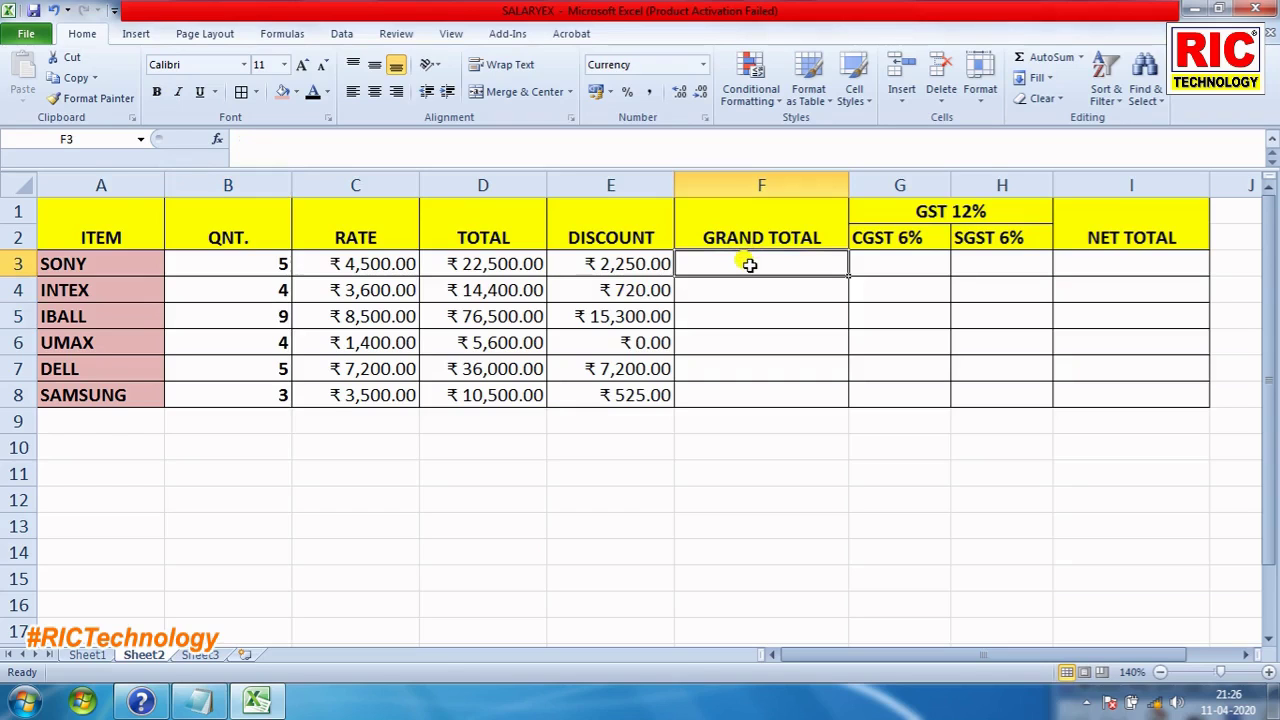
text(=)
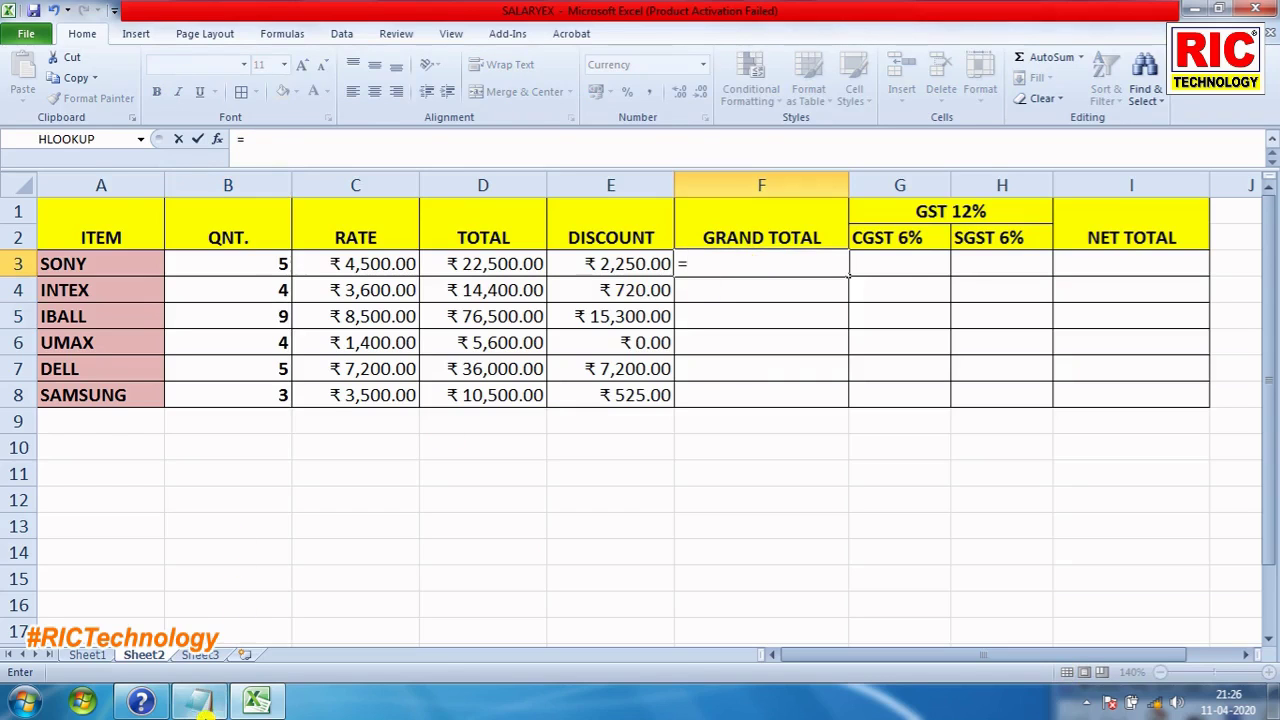
click(200, 702)
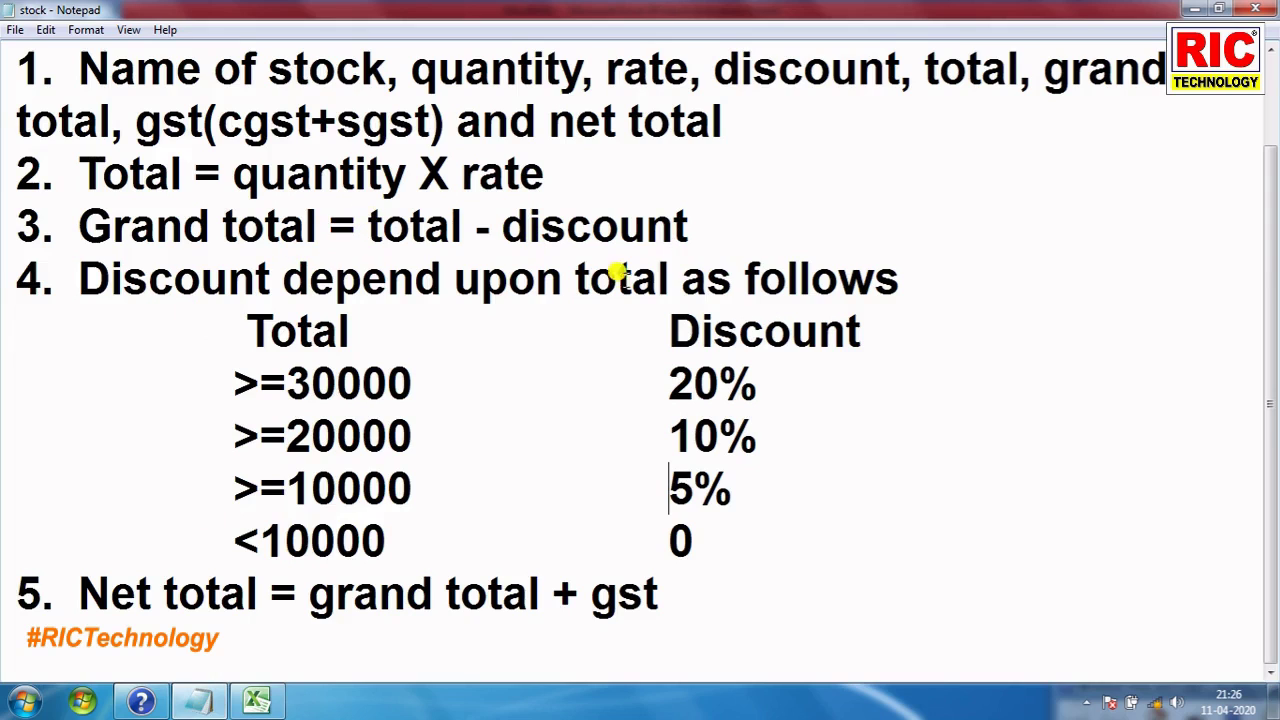
click(258, 700)
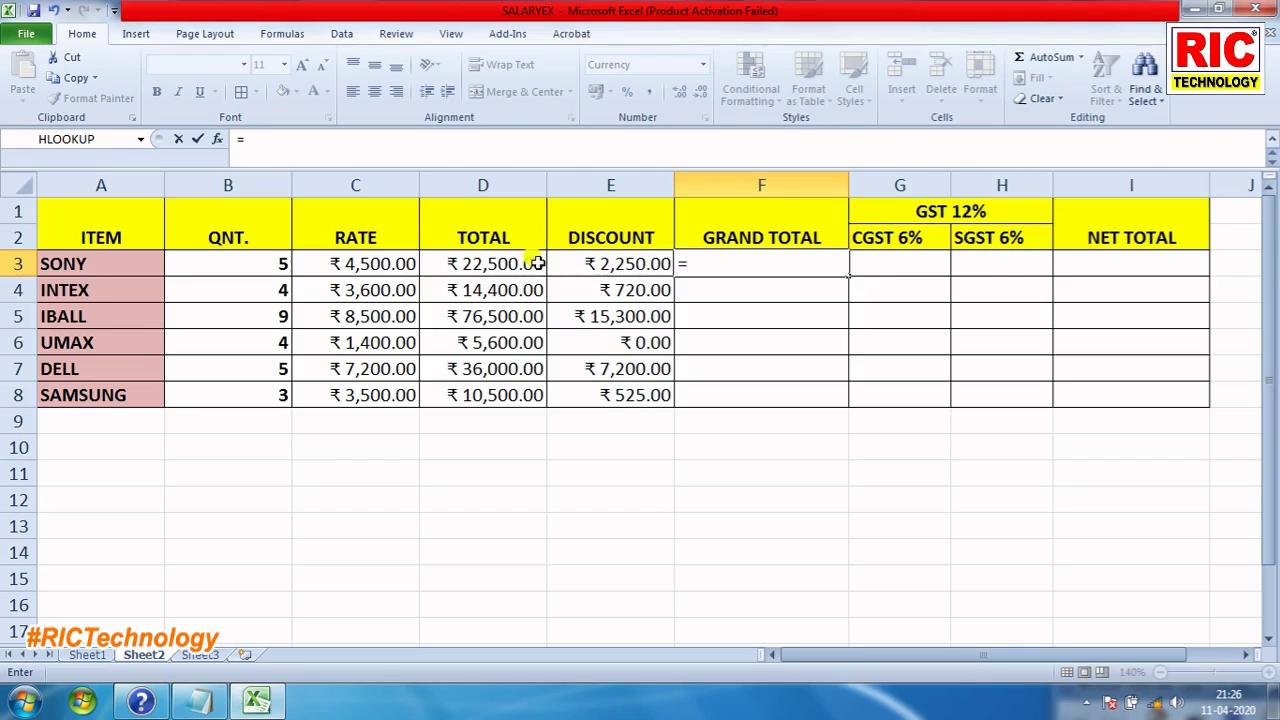
click(487, 267)
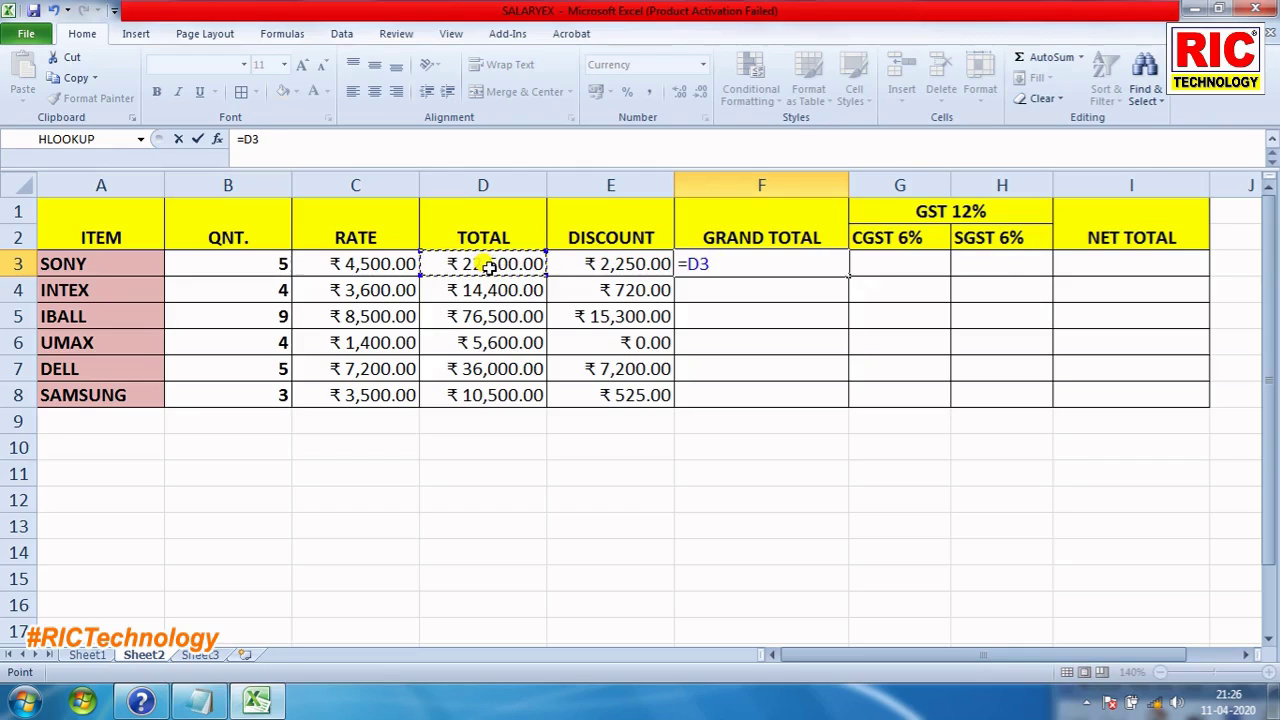
text(-)
click(594, 263)
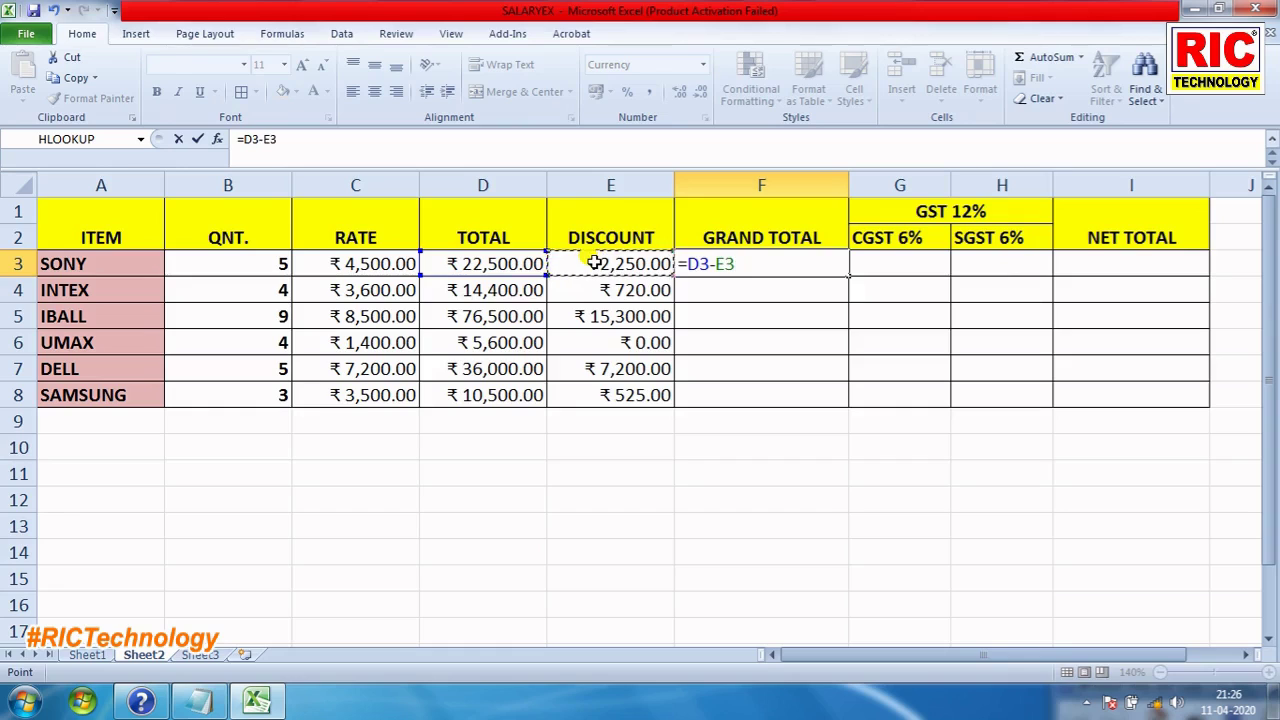
key(Return)
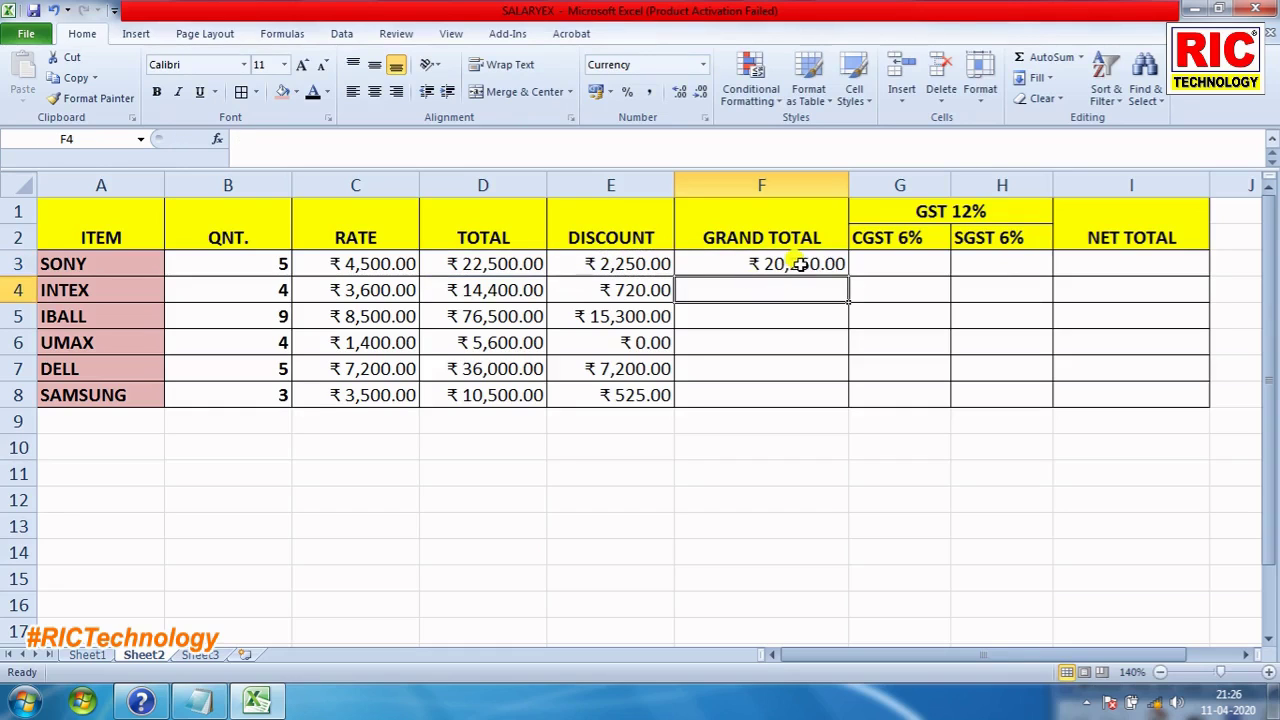
click(800, 263)
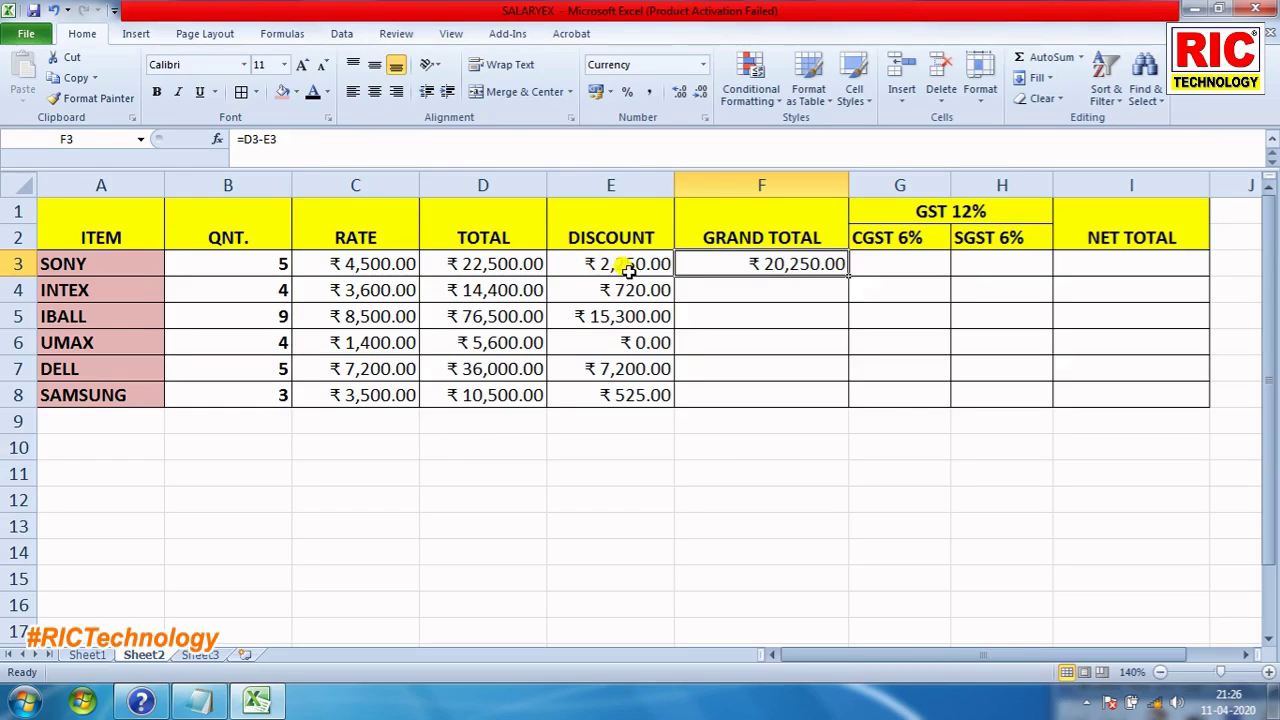
drag(846, 276, 846, 398)
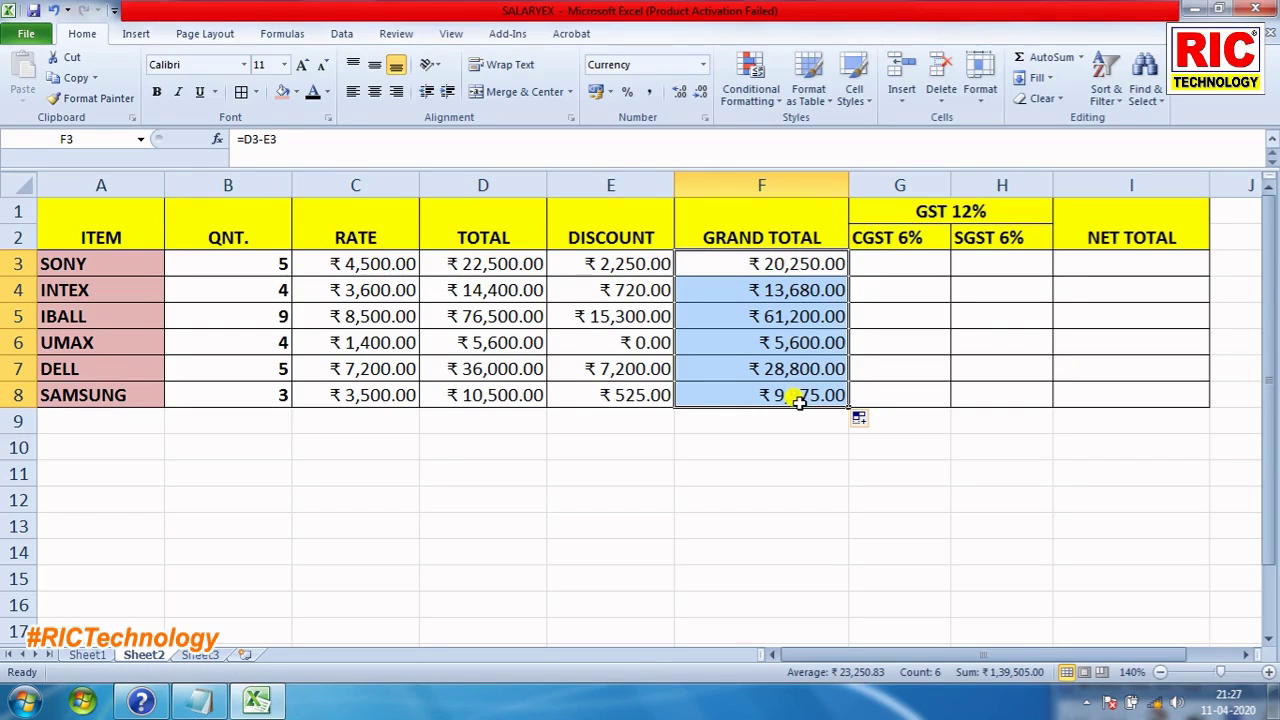
click(893, 262)
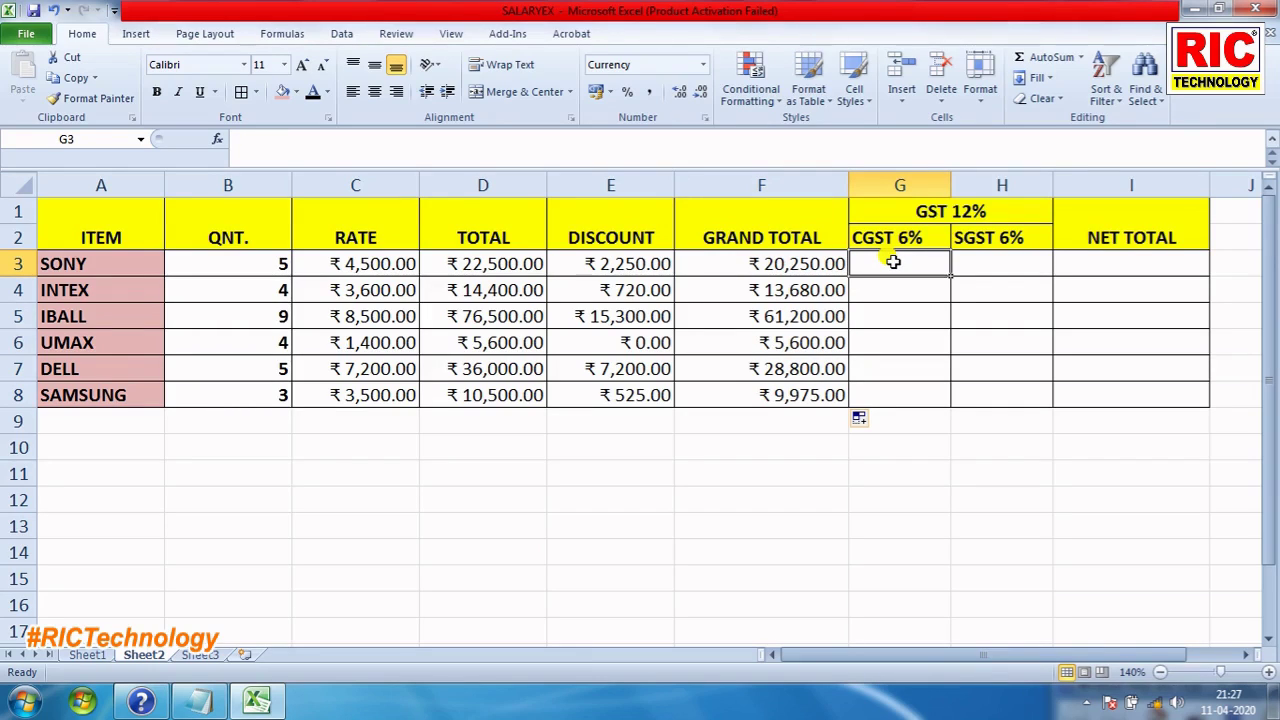
- Enter =f3*.06 in G3 and fill it to G8, giving CGST from ₹1,215.00 to ₹598.50
click(1012, 260)
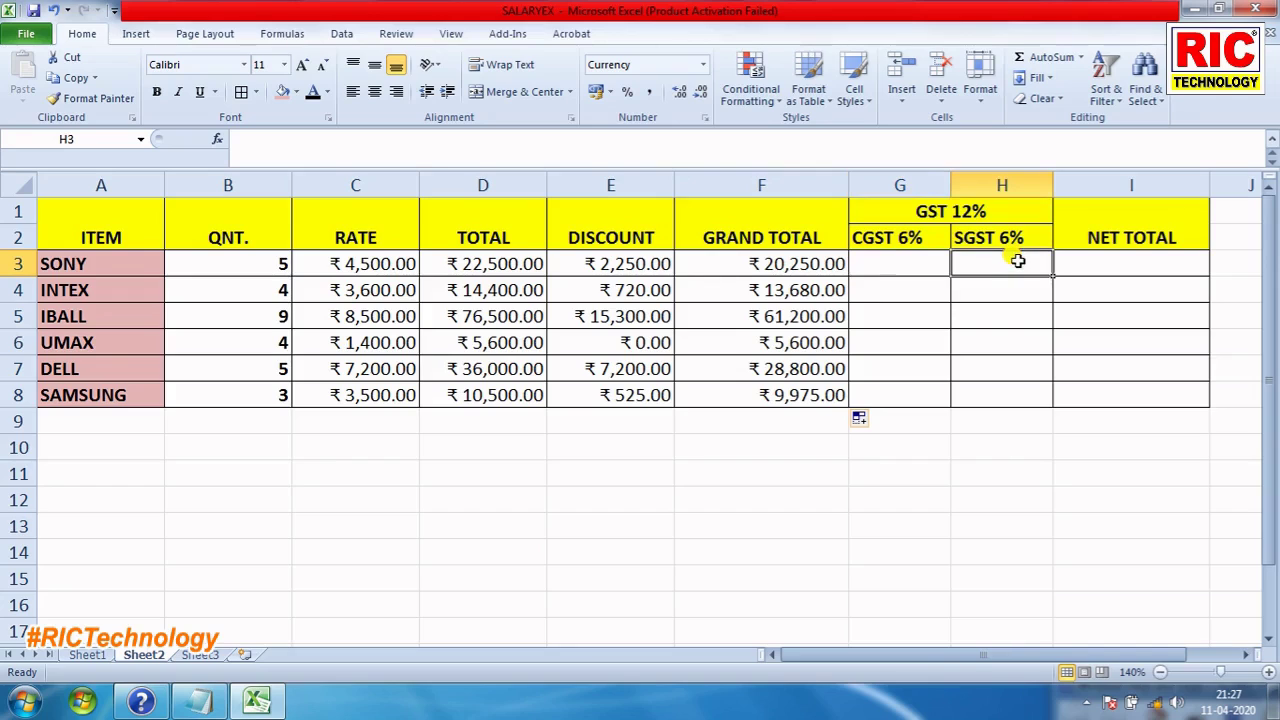
click(888, 264)
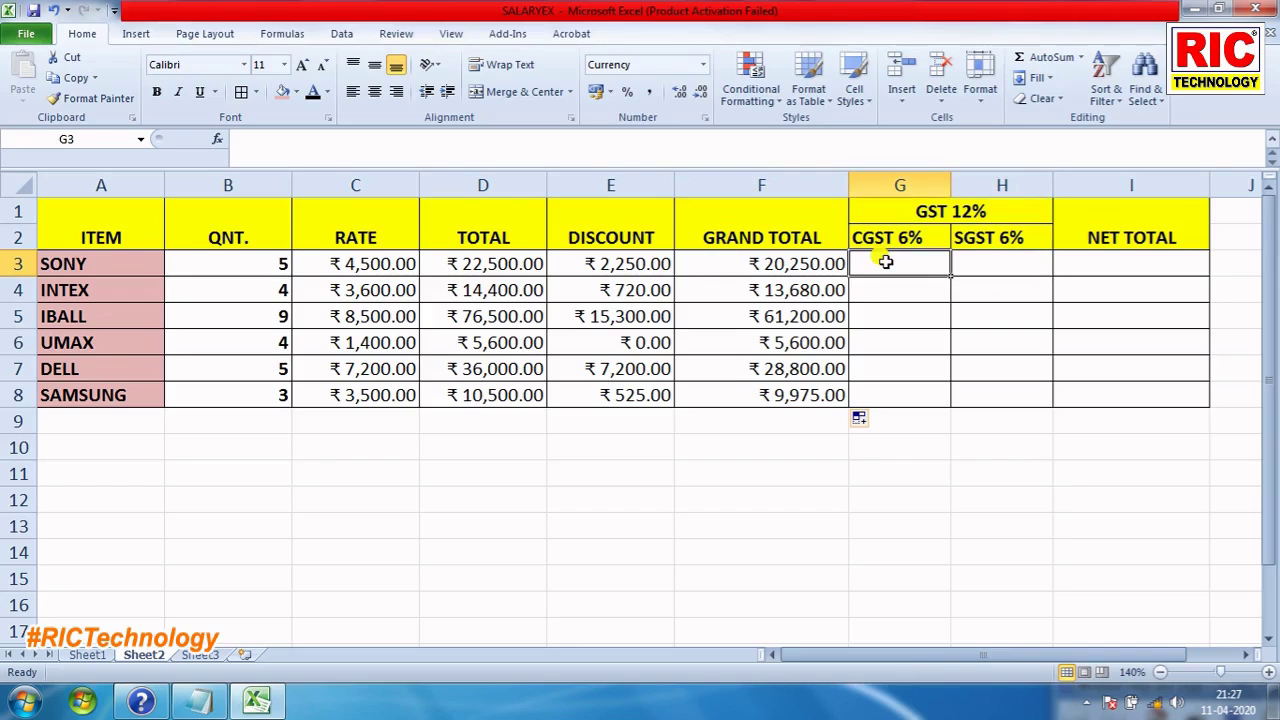
text(=)
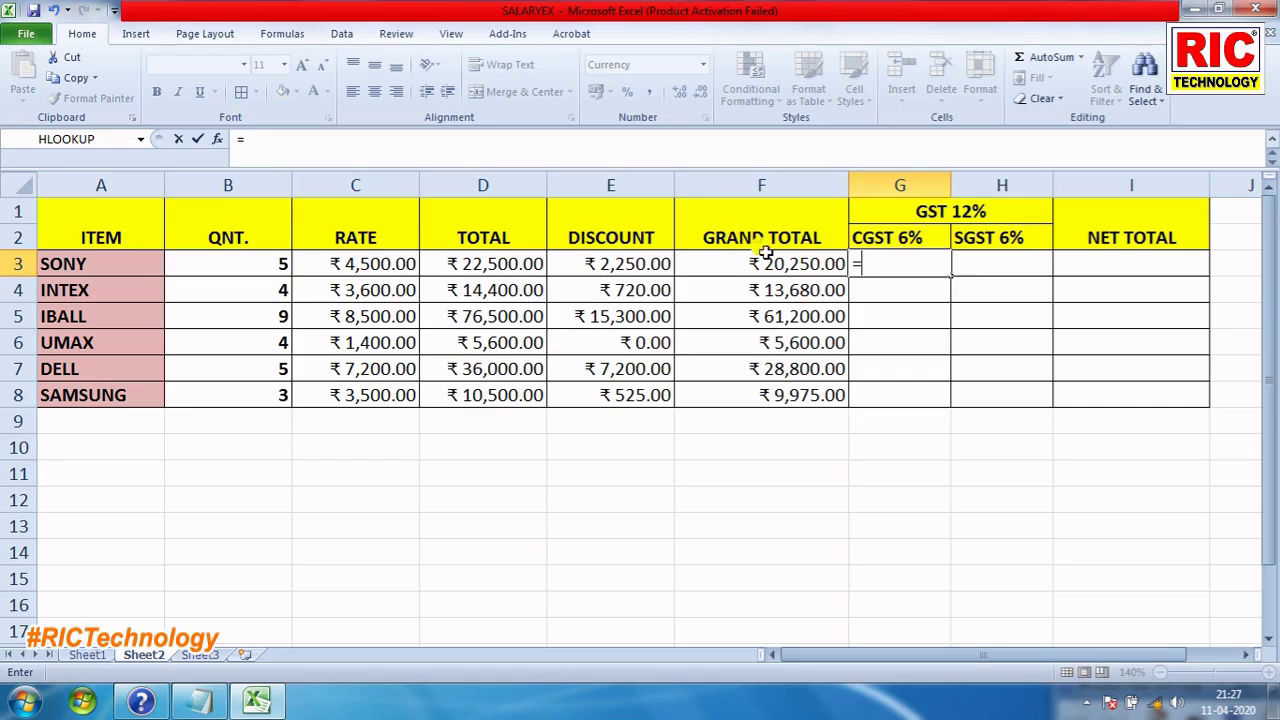
click(874, 261)
text(f3)
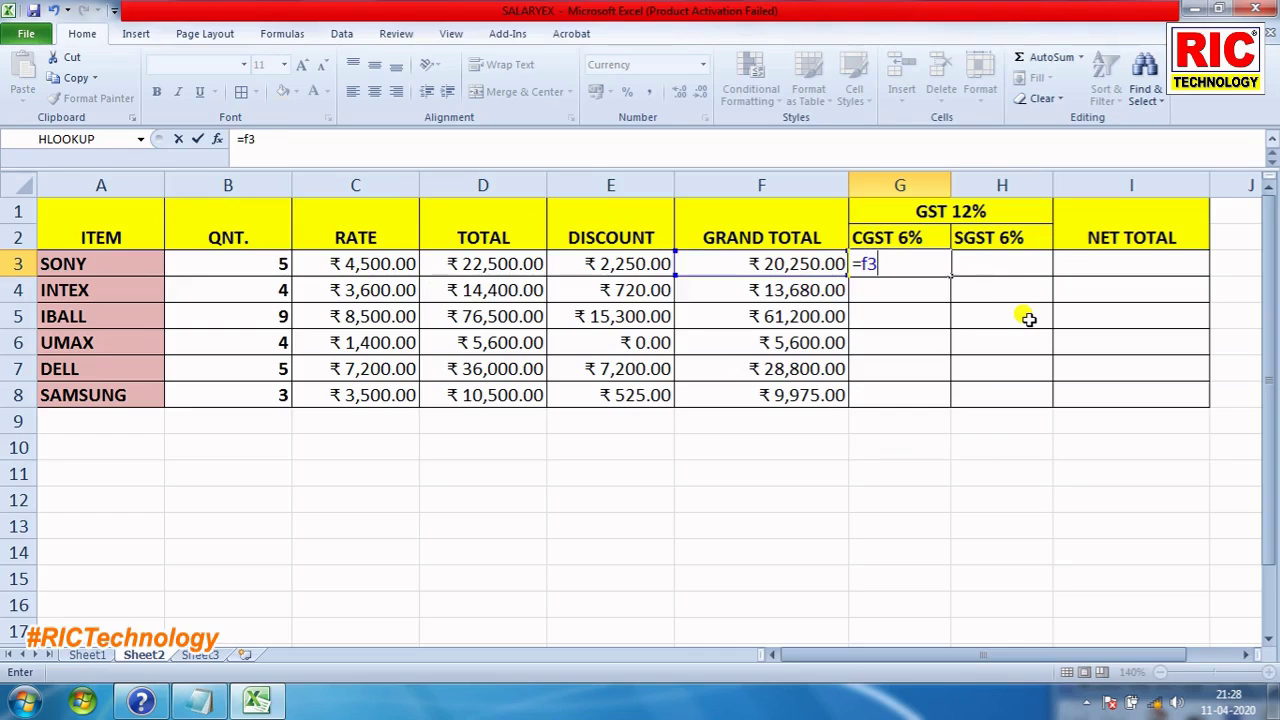
text(*)
text(.)
text(06)
key(Return)
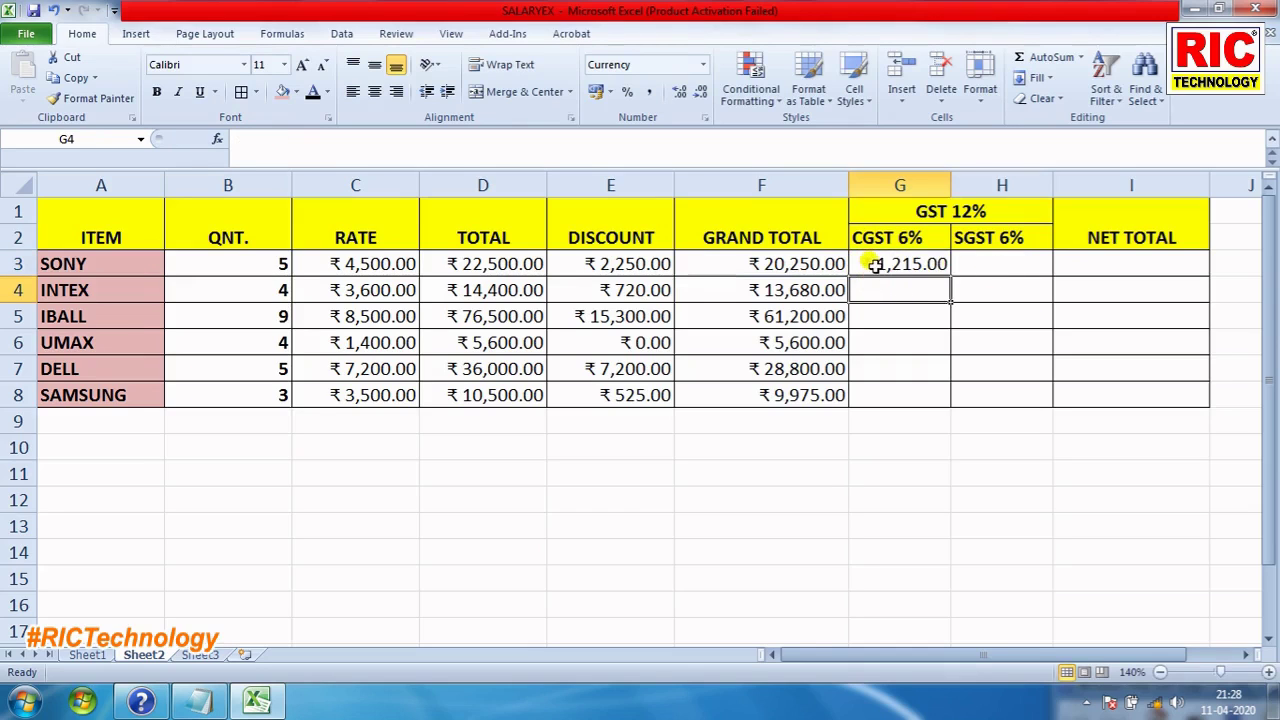
click(918, 264)
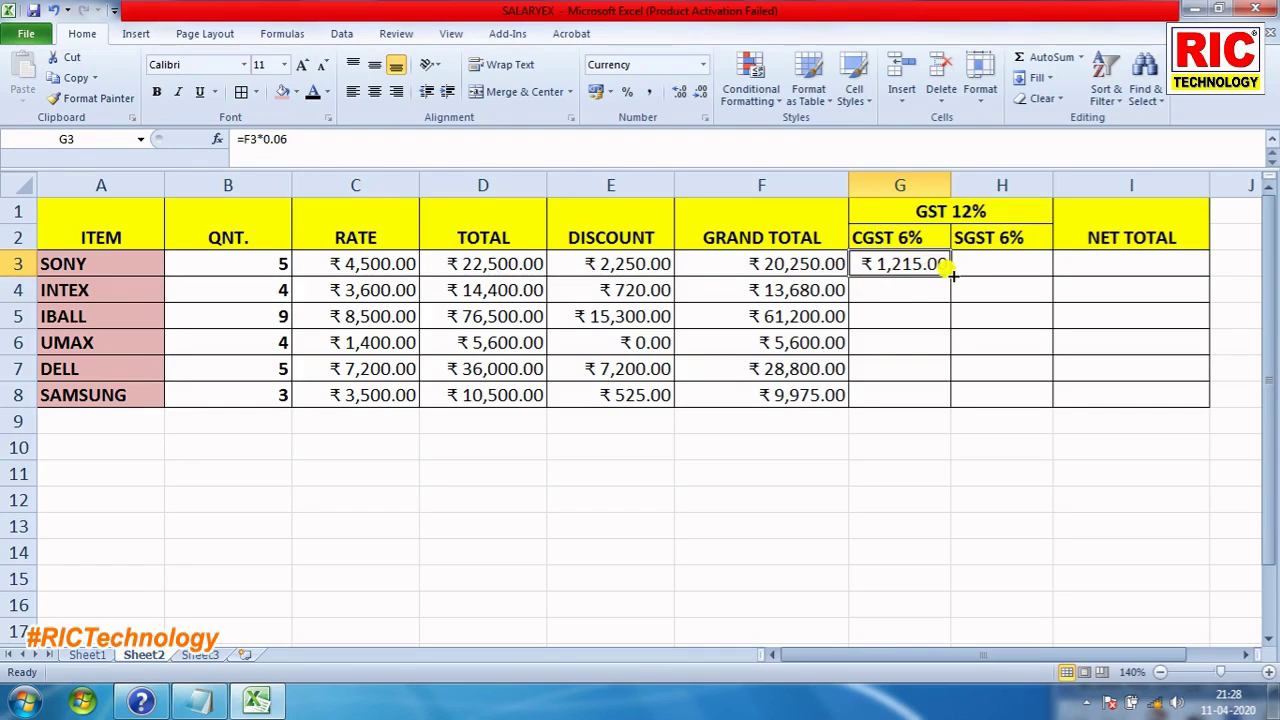
drag(951, 274, 944, 395)
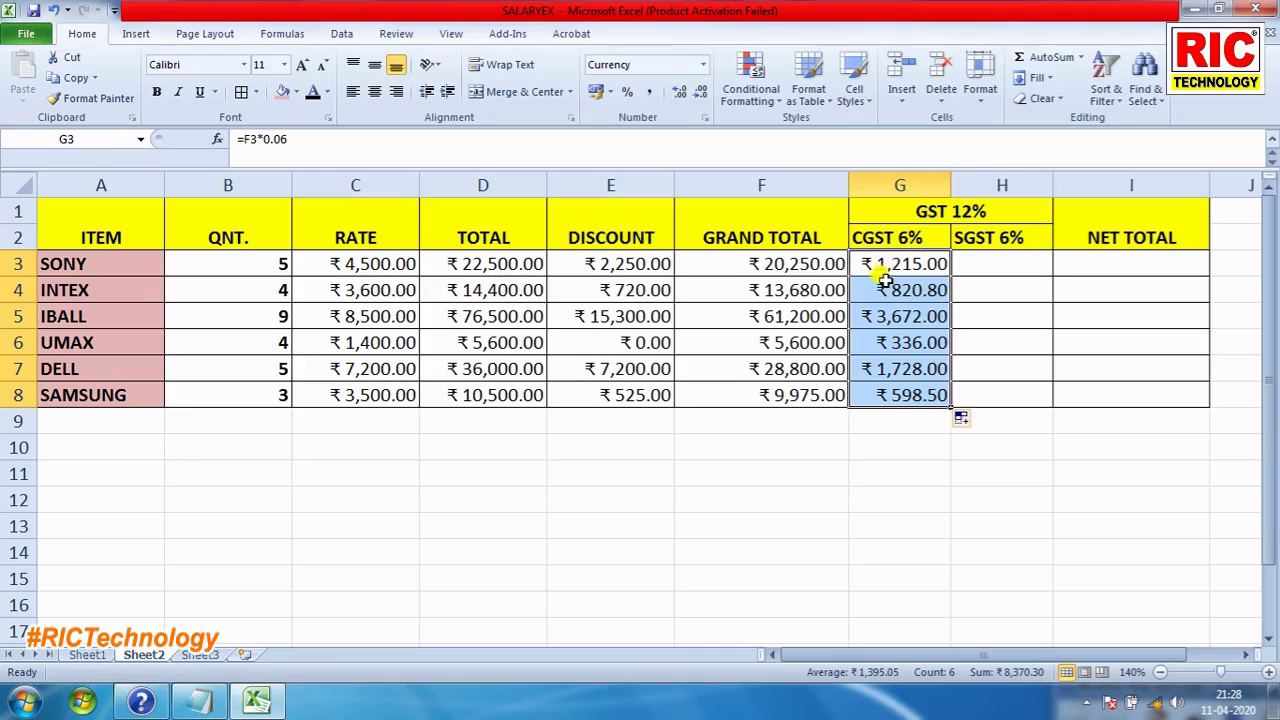
- Enter =f3*.06 in H3, fill it to H8 for SGST, and start a formula in I3
click(785, 268)
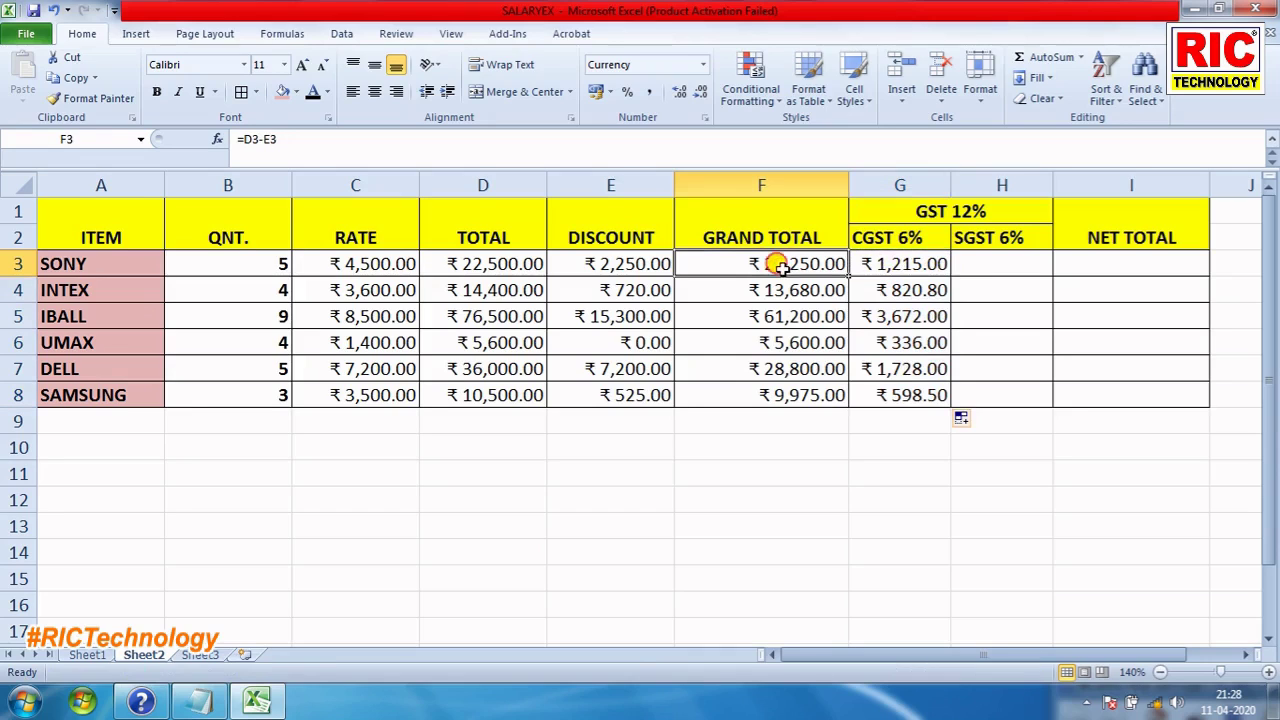
click(78, 258)
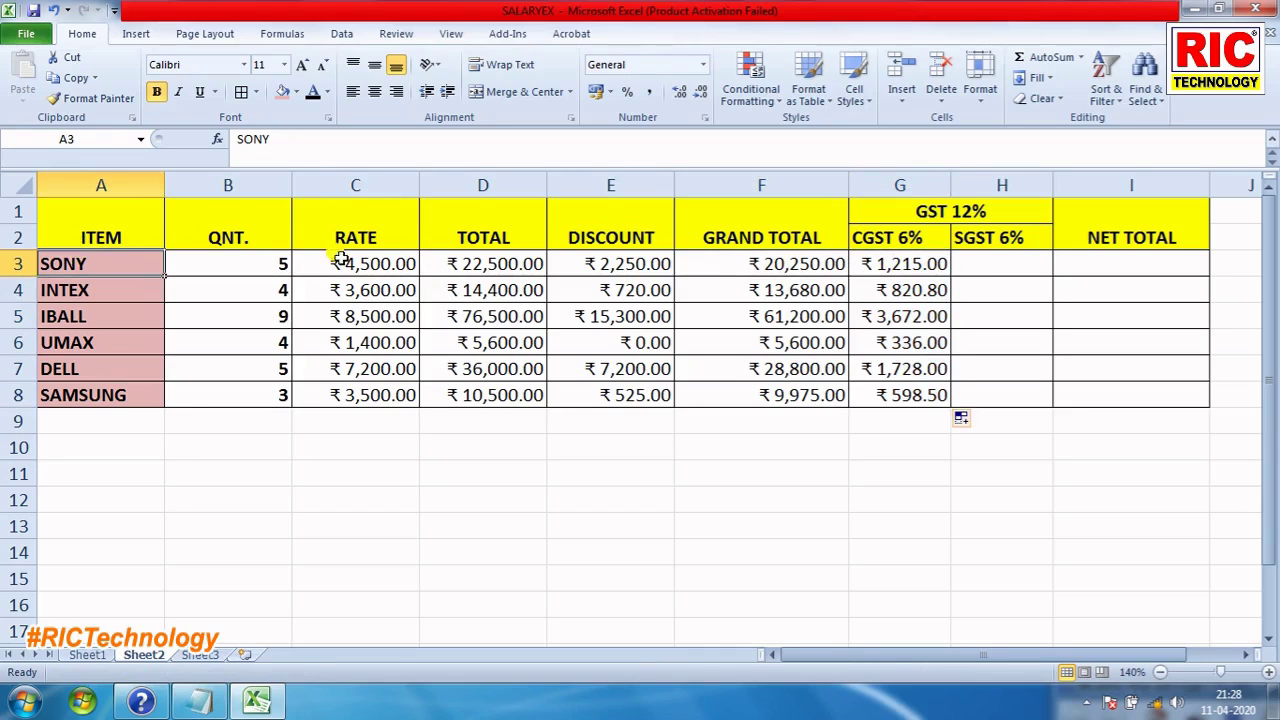
click(910, 262)
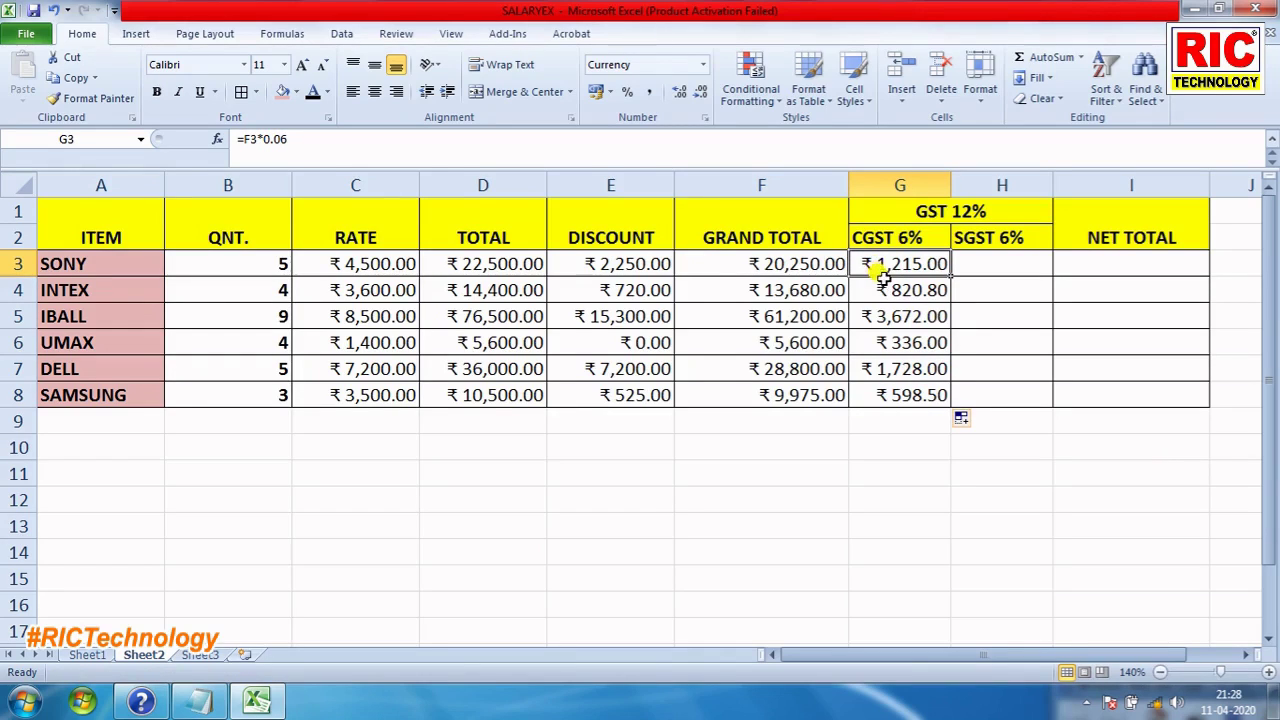
click(990, 266)
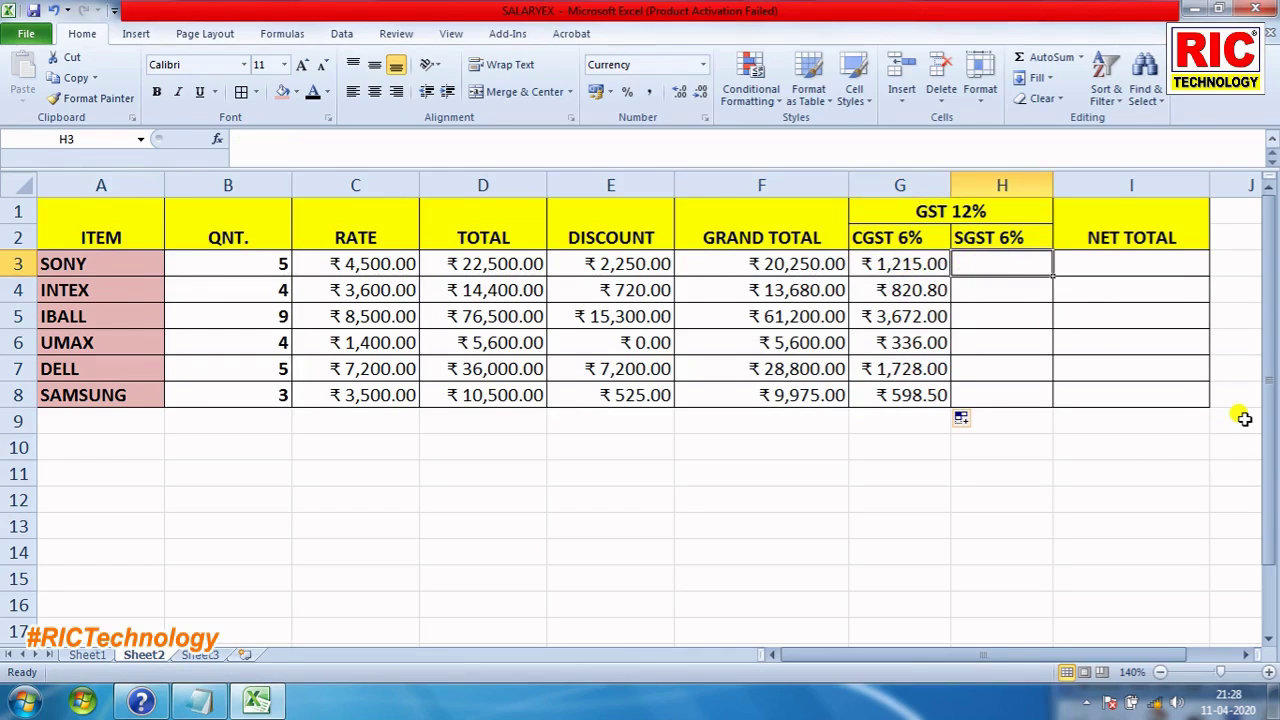
text(=)
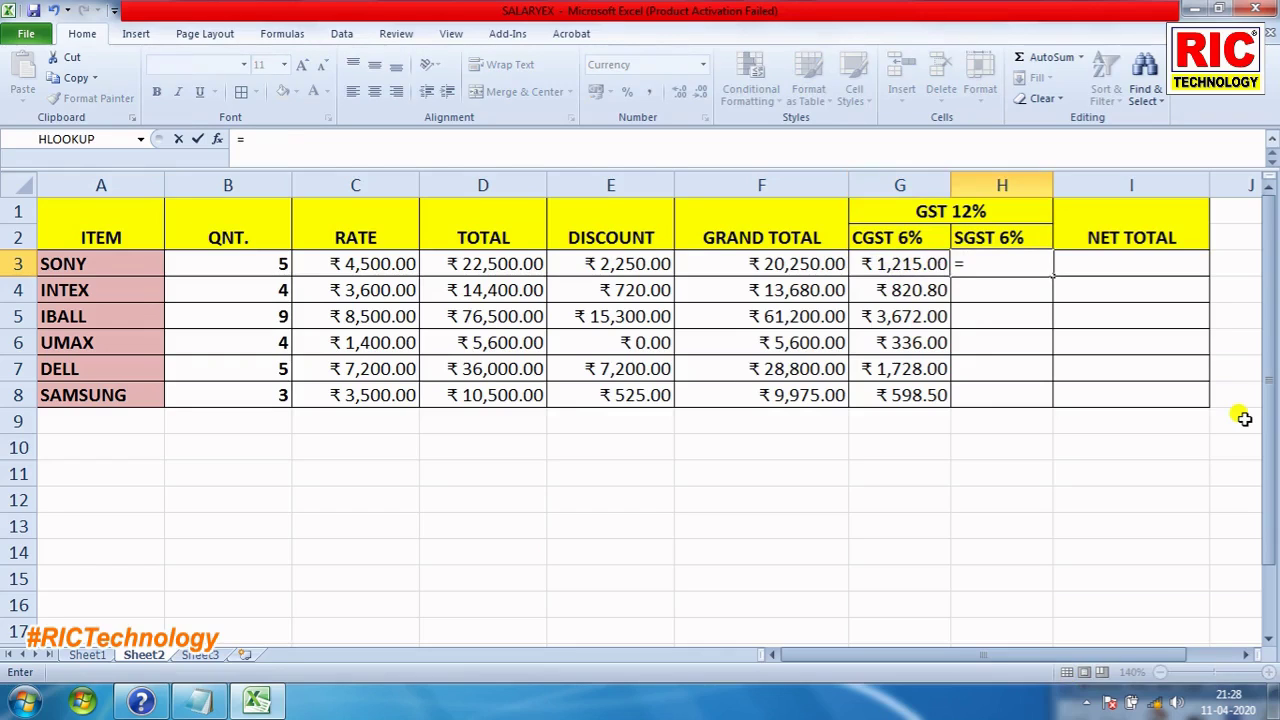
text(f3)
text(*.)
text(06)
key(Return)
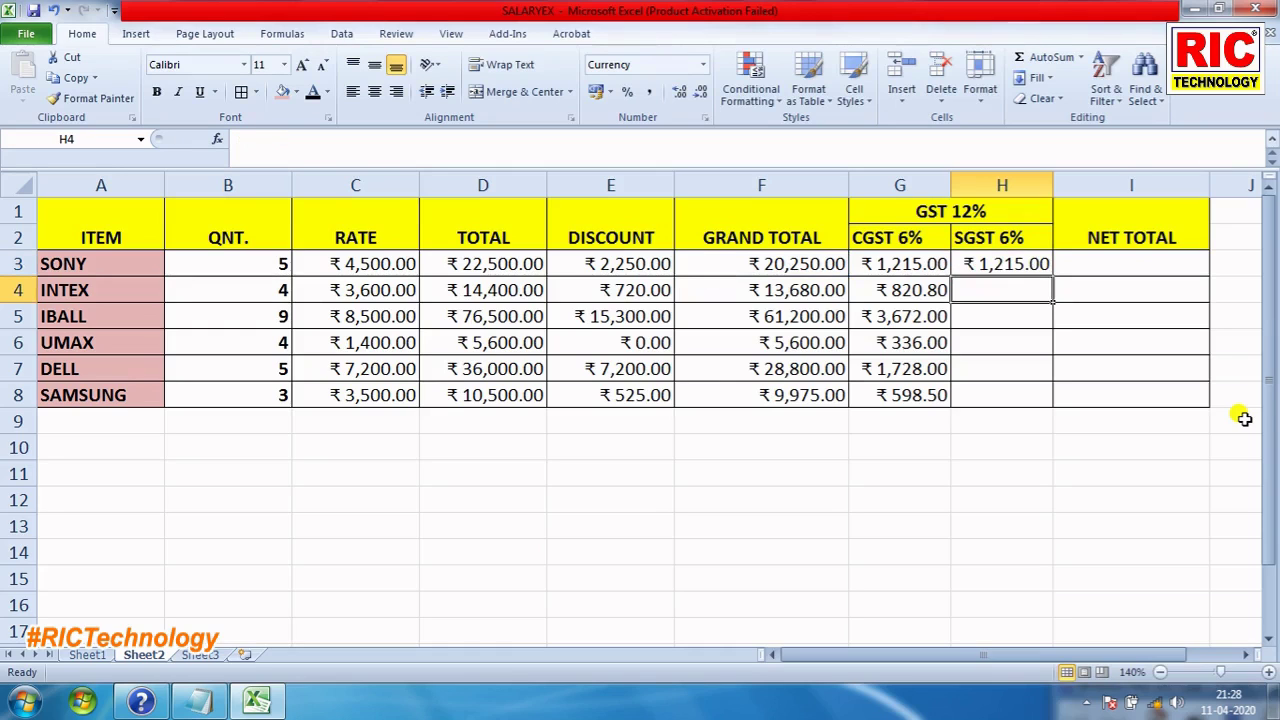
click(1006, 265)
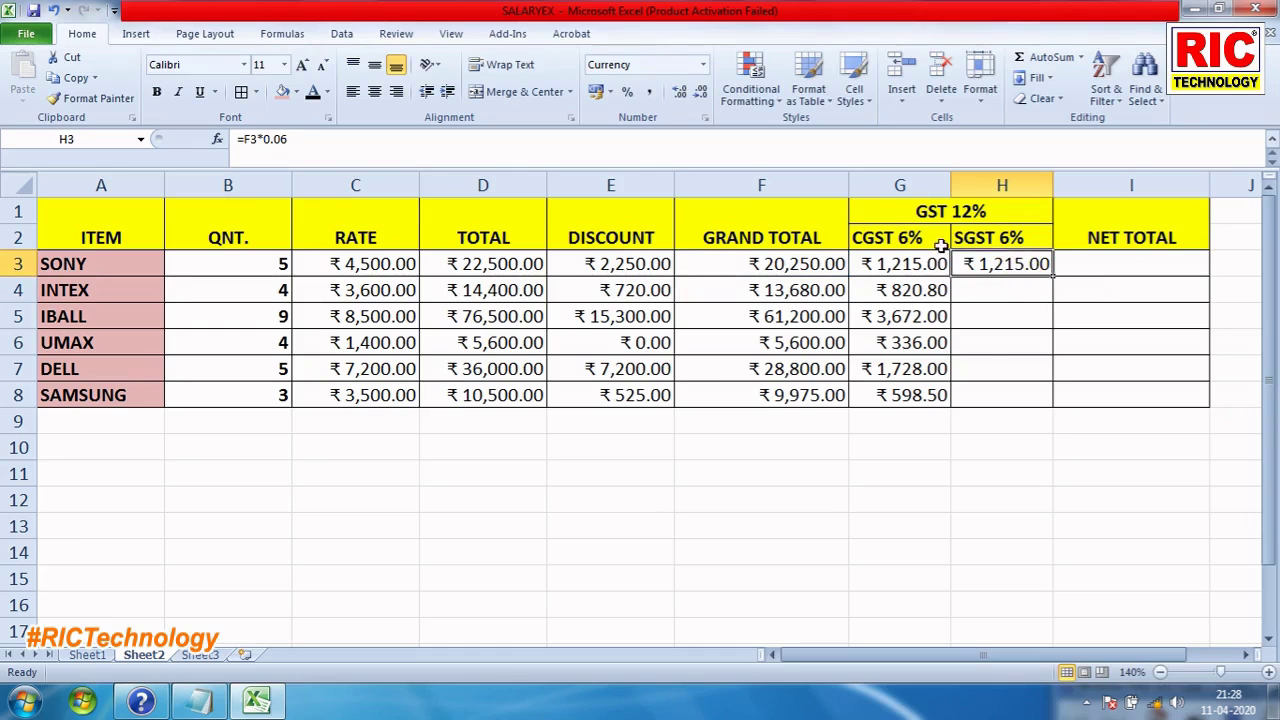
drag(1050, 277, 1040, 400)
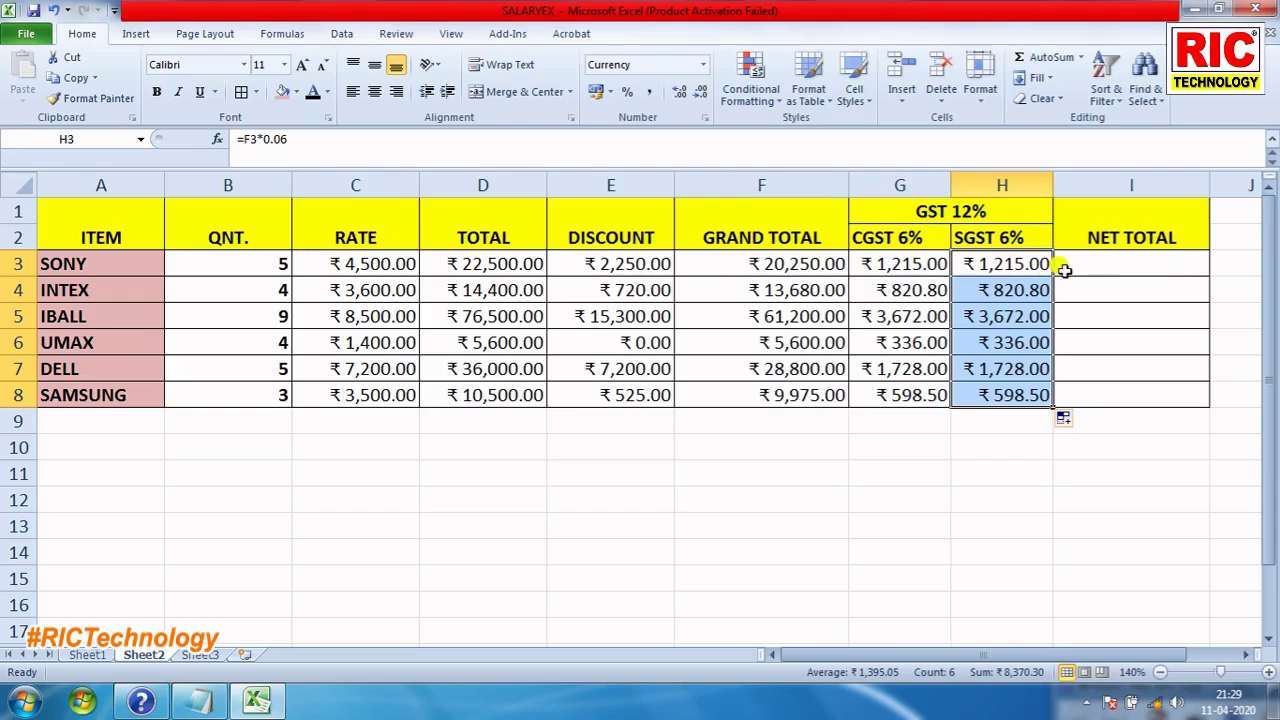
click(1097, 263)
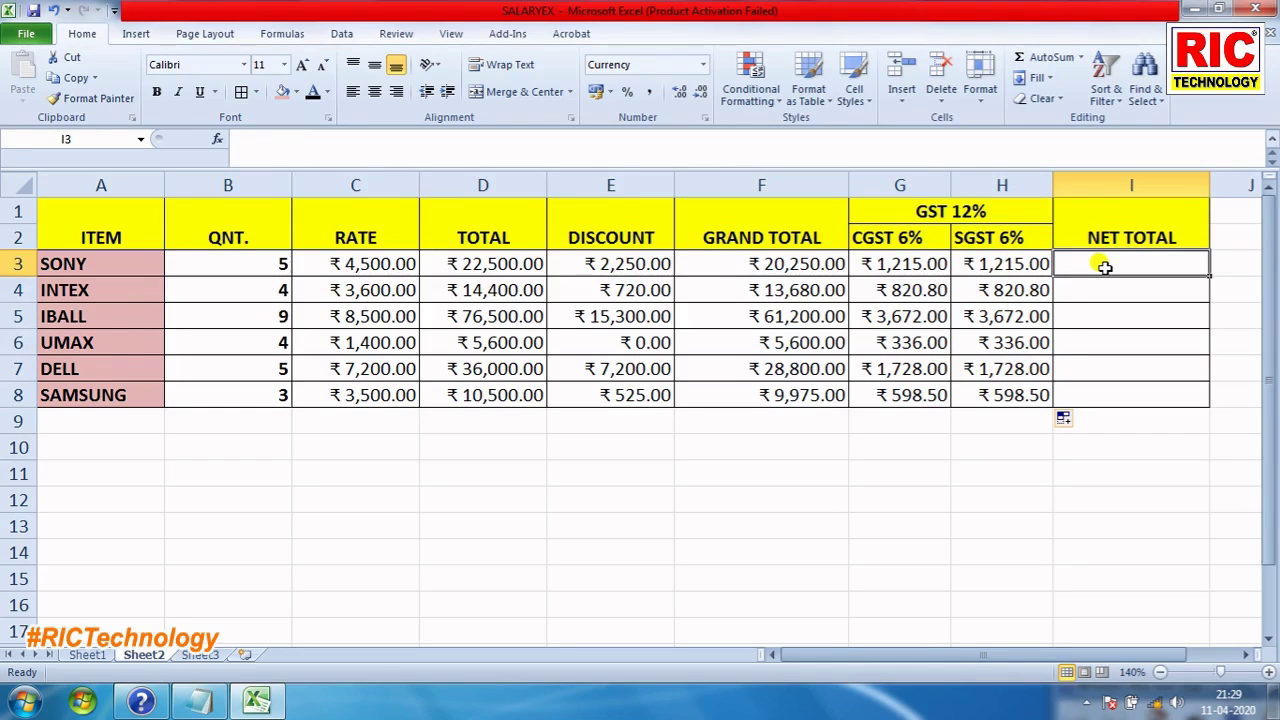
text(=)
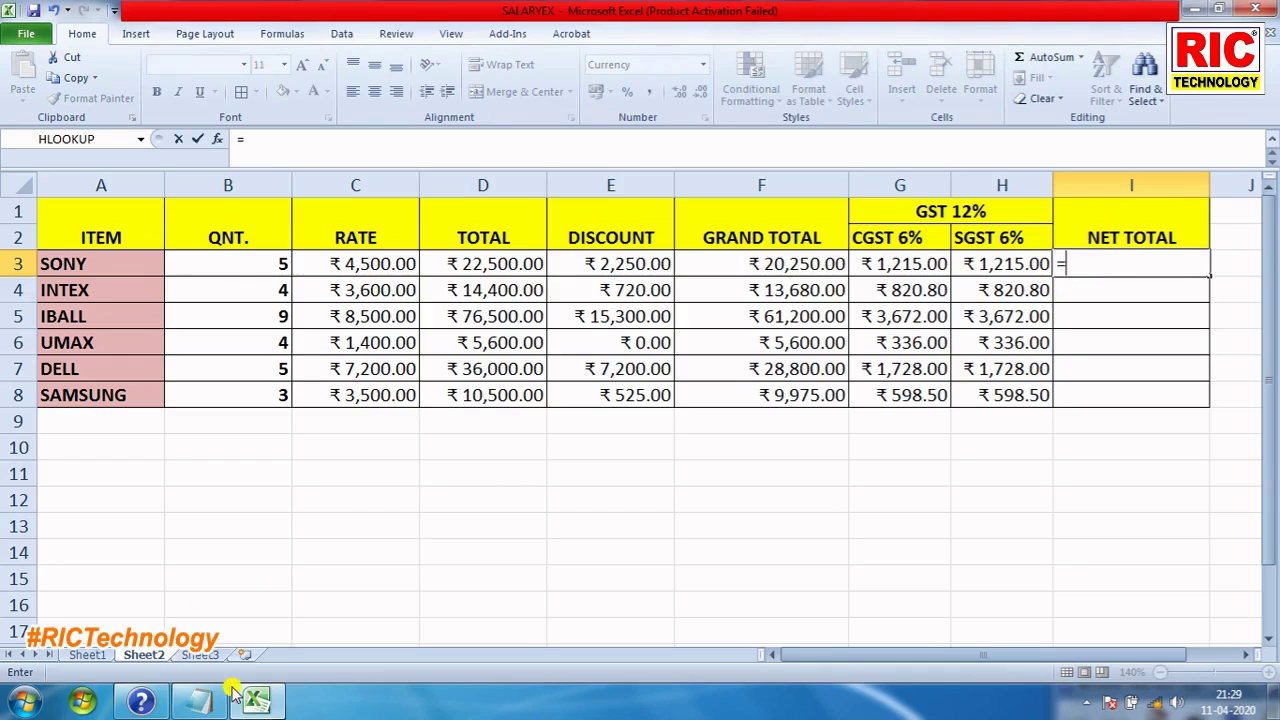
click(200, 700)
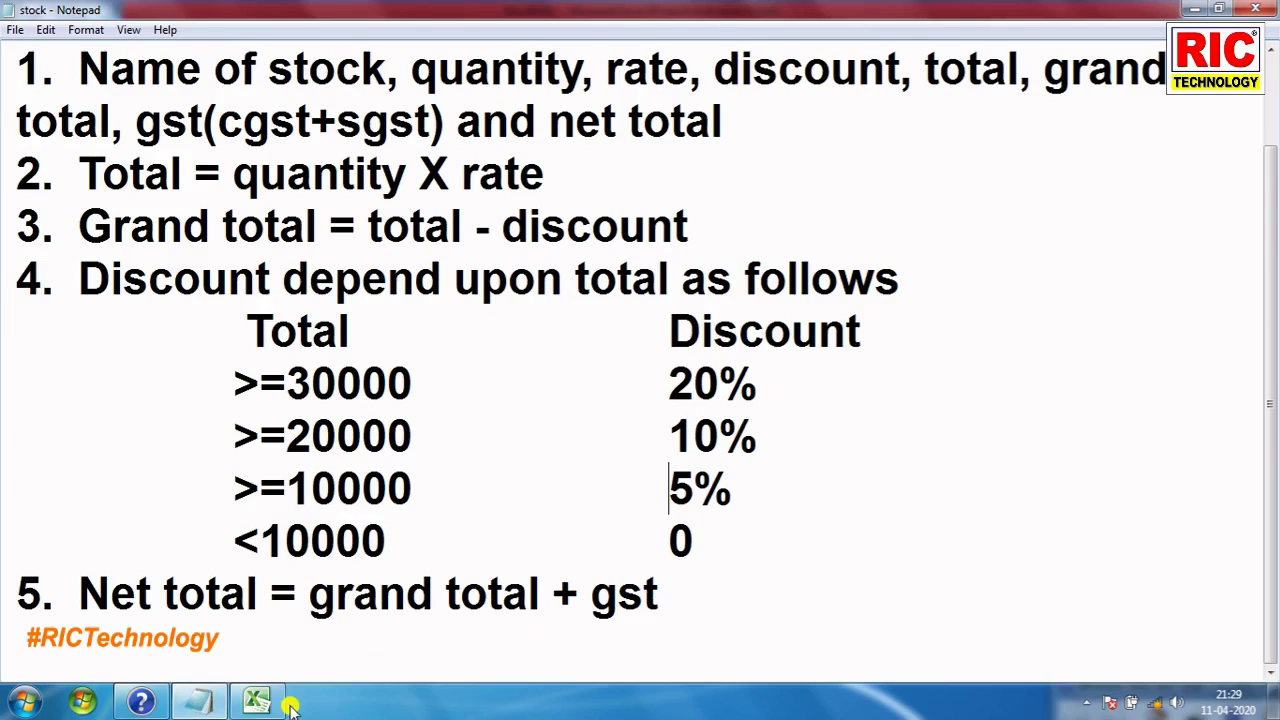
click(258, 700)
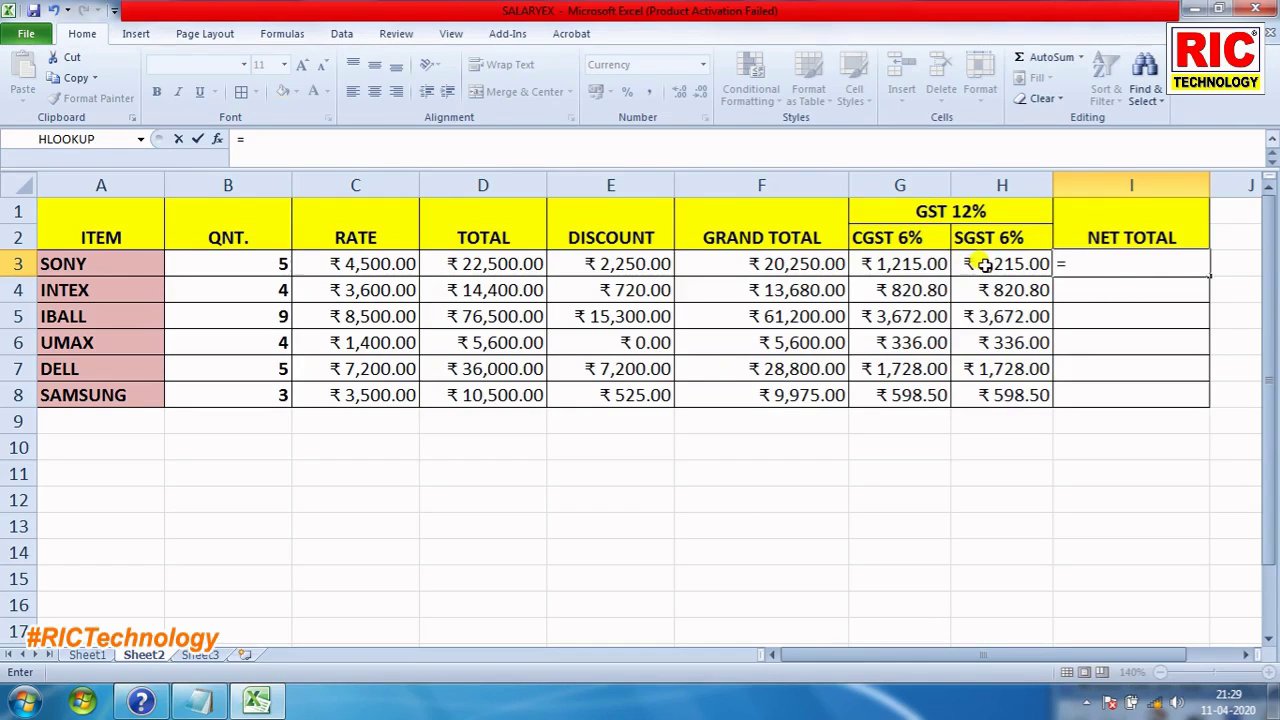
- Complete =F3+G3+H3 in I3 and fill it to I8, giving net totals ₹22,680.00 to ₹11,172.00
text(f)
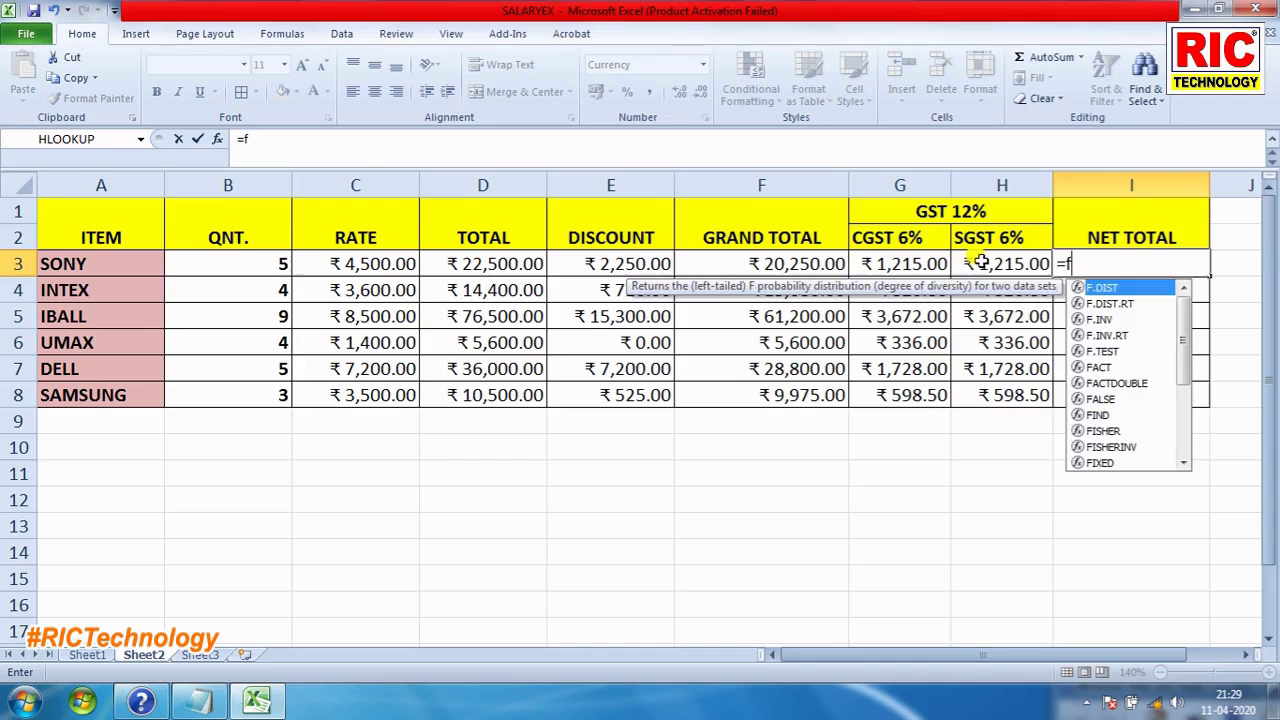
text(3)
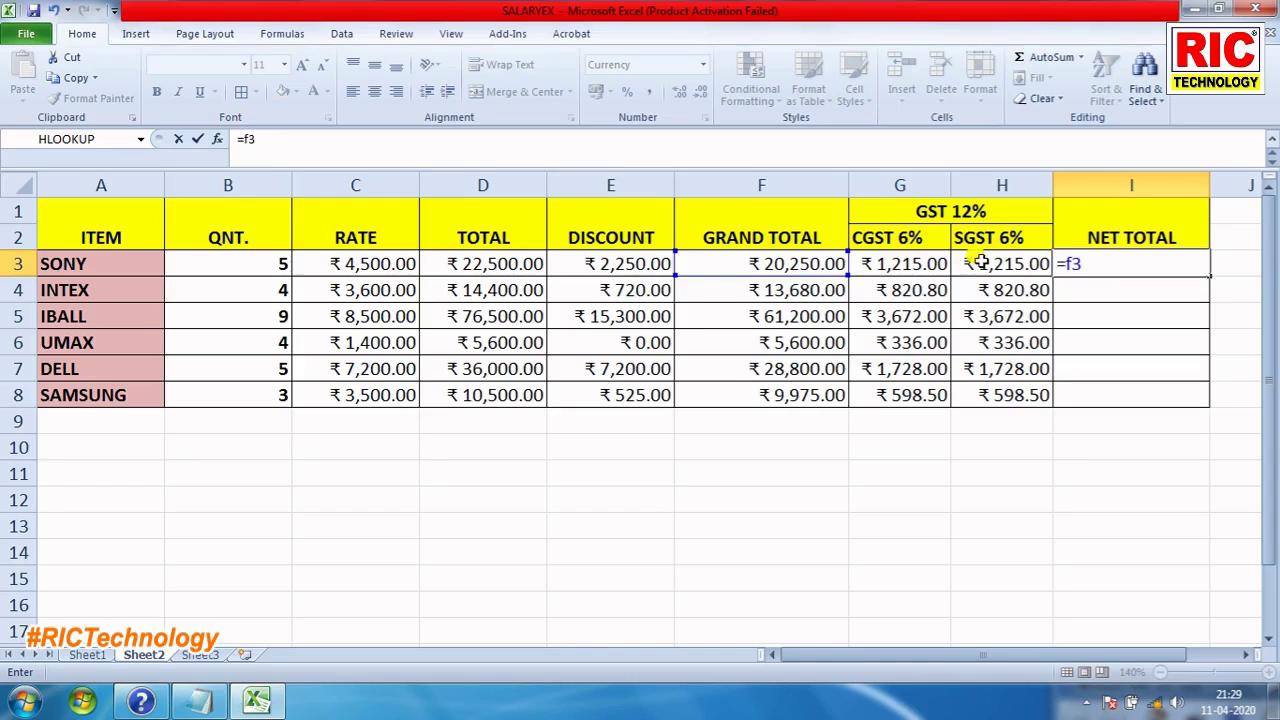
text(+)
click(903, 266)
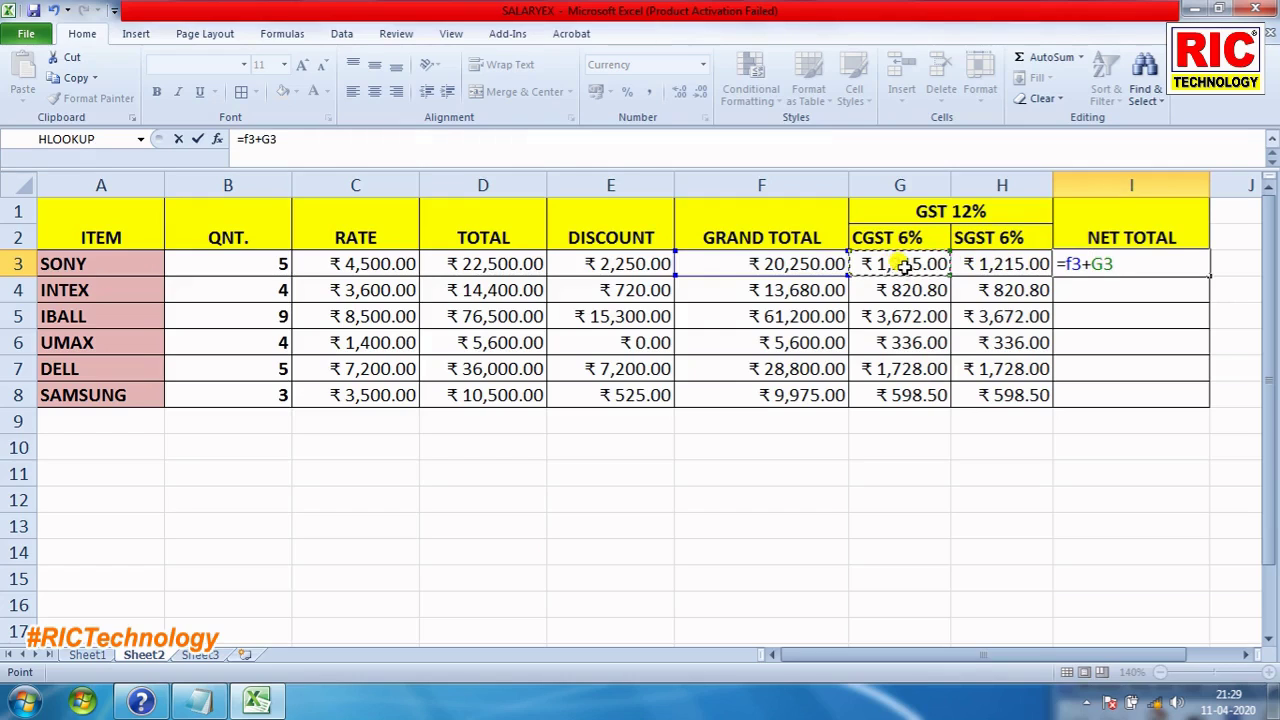
text(+)
click(997, 265)
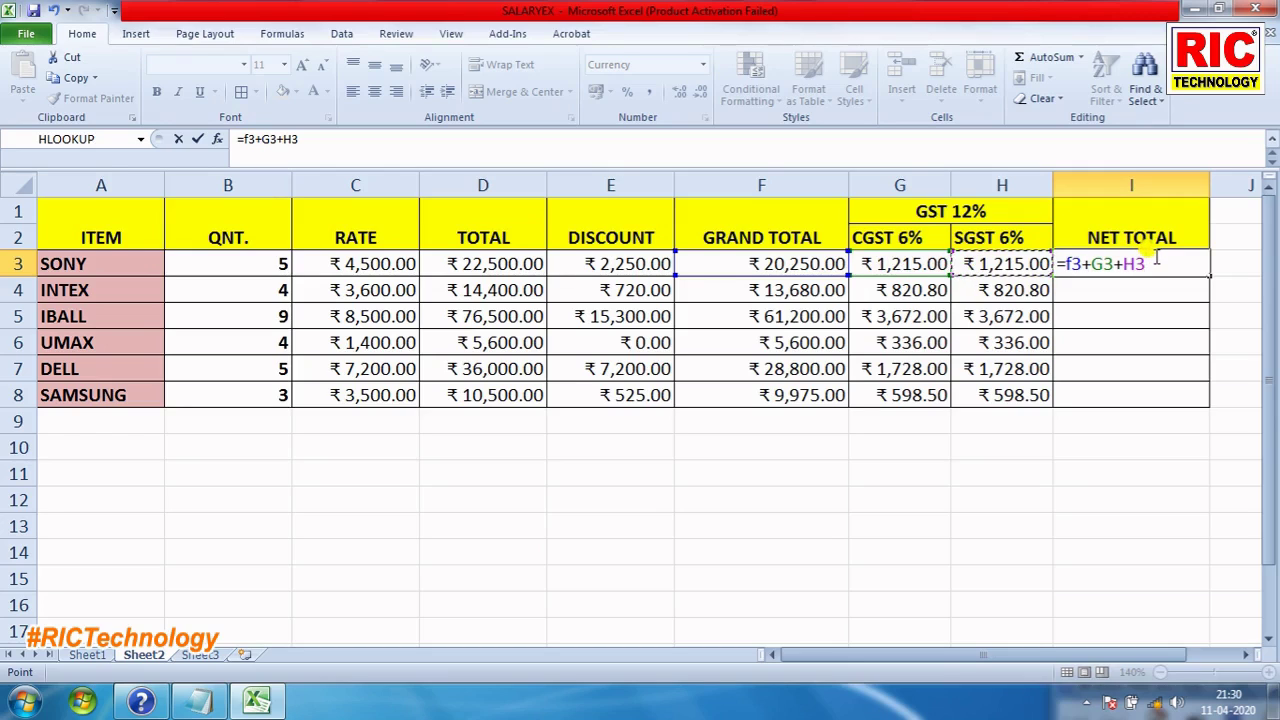
key(Return)
click(1165, 262)
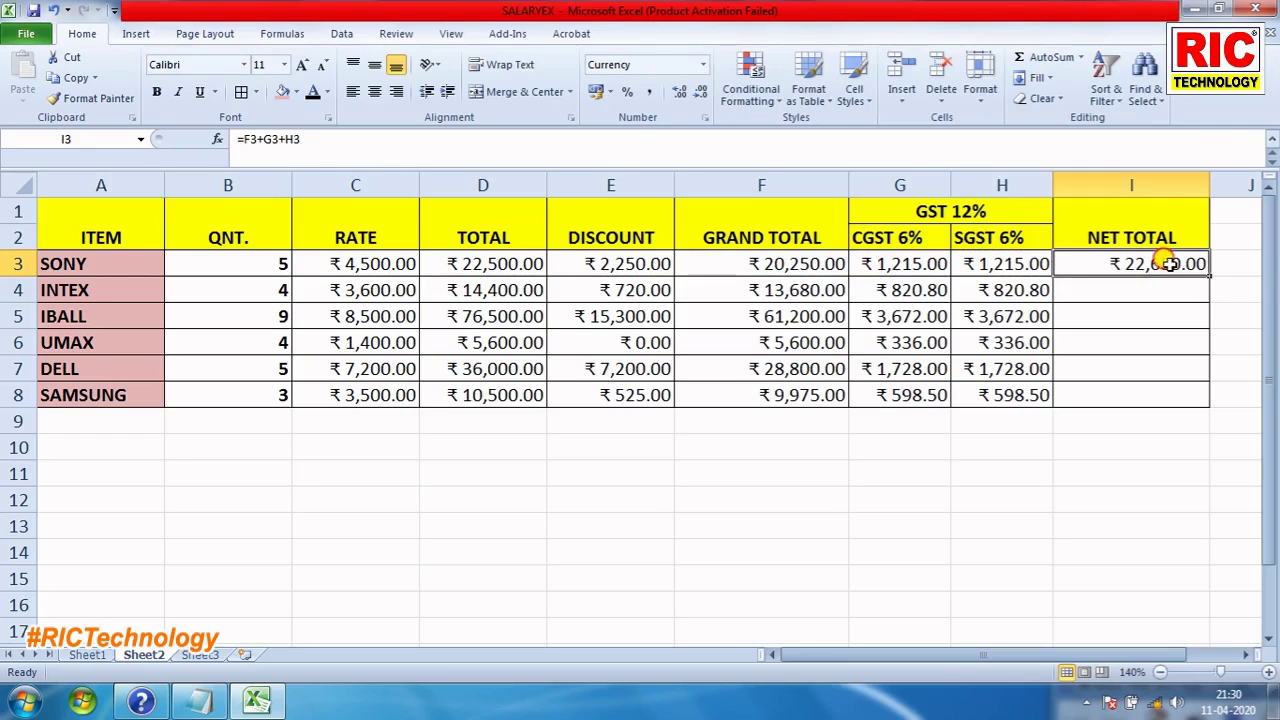
drag(1209, 275, 1203, 400)
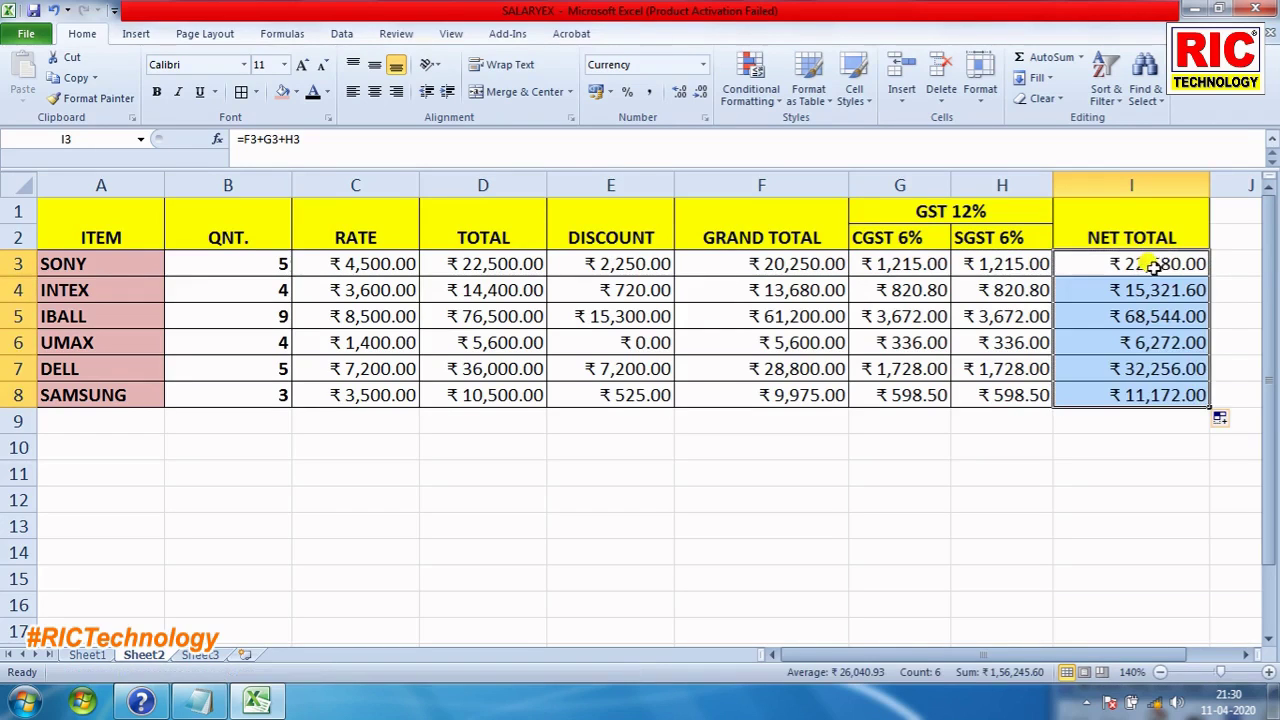
- Check the NET TOTAL formulas in each cell from SONY down to SAMSUNG
click(110, 258)
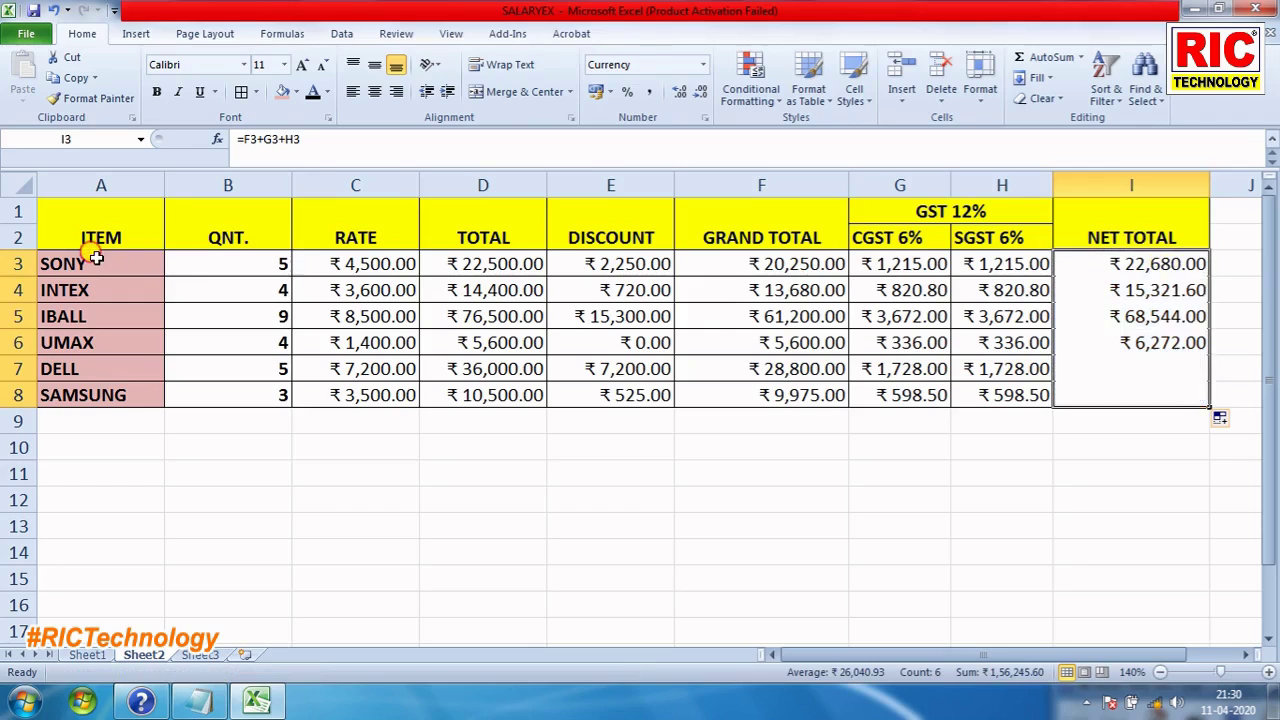
click(1130, 287)
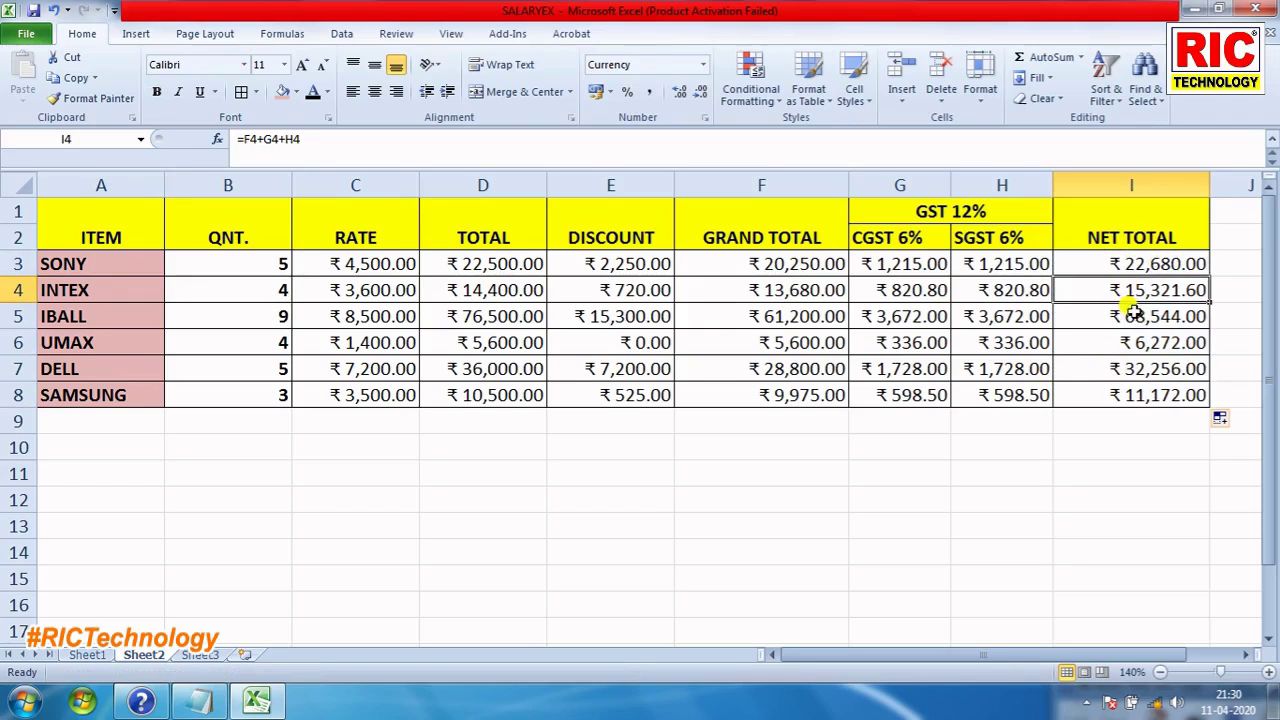
click(1133, 316)
click(1135, 342)
click(1134, 369)
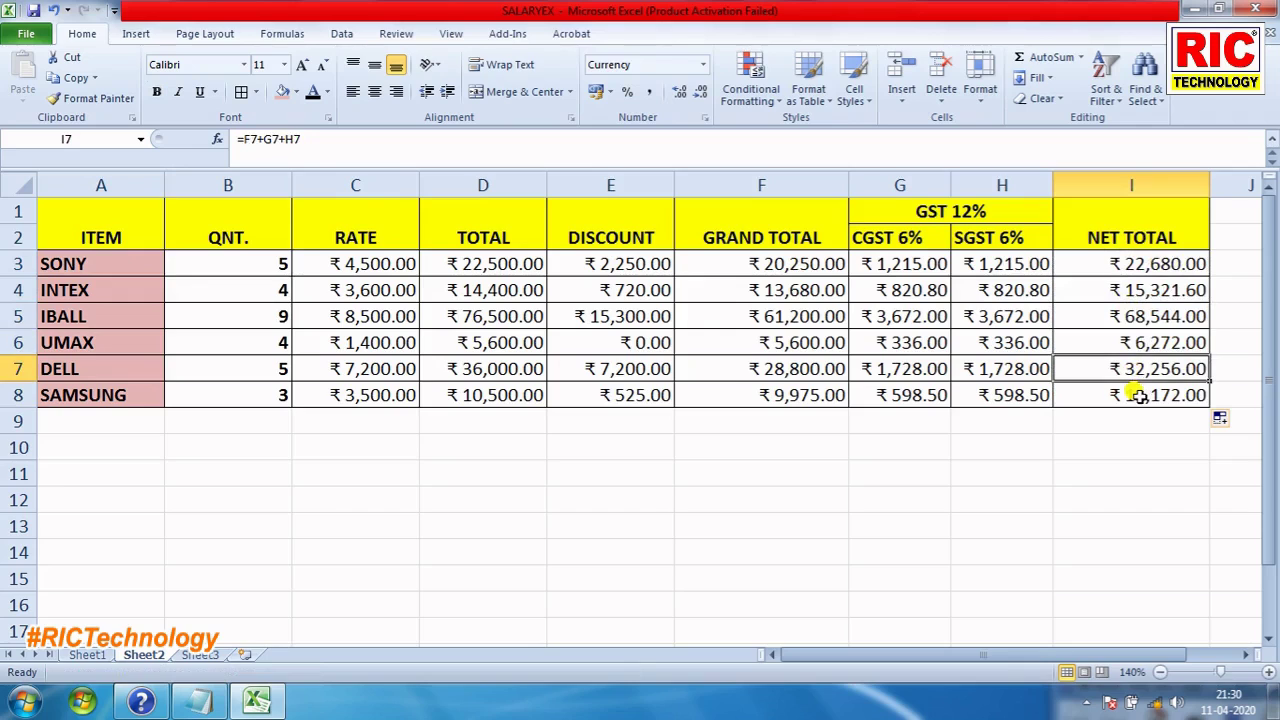
click(1139, 395)
click(1125, 264)
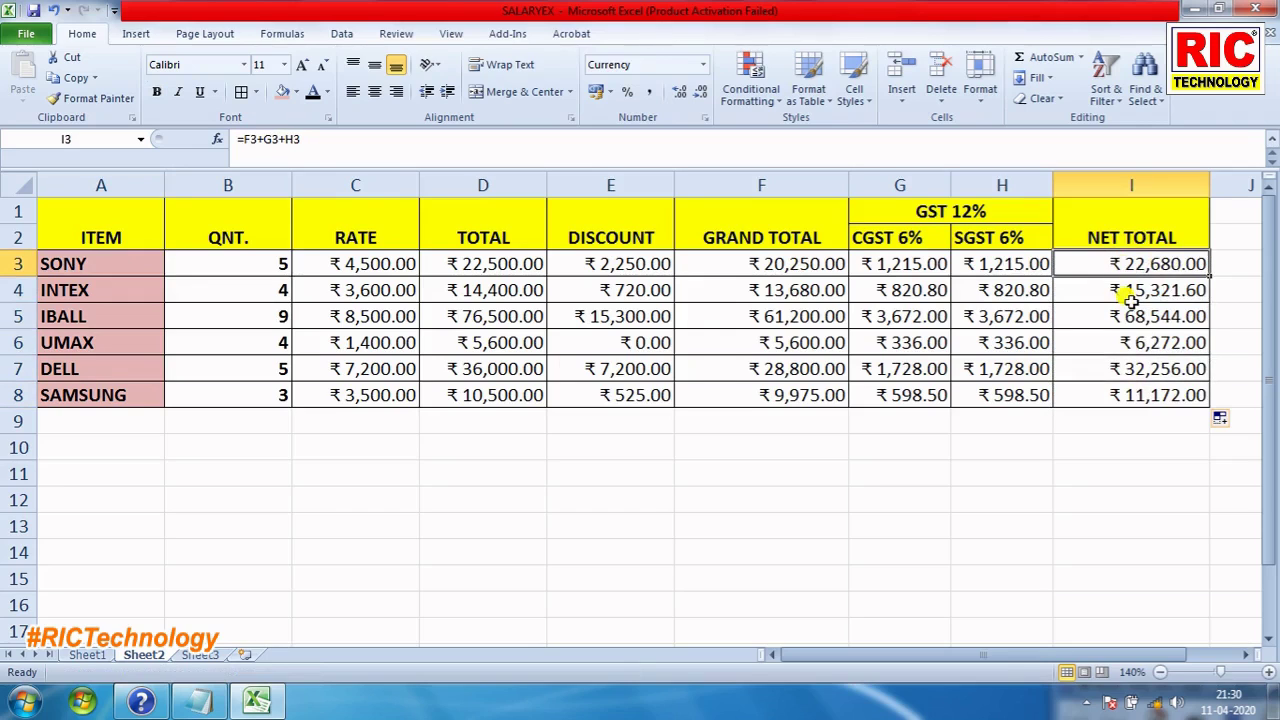
click(1128, 292)
click(1128, 316)
click(1130, 342)
click(1135, 369)
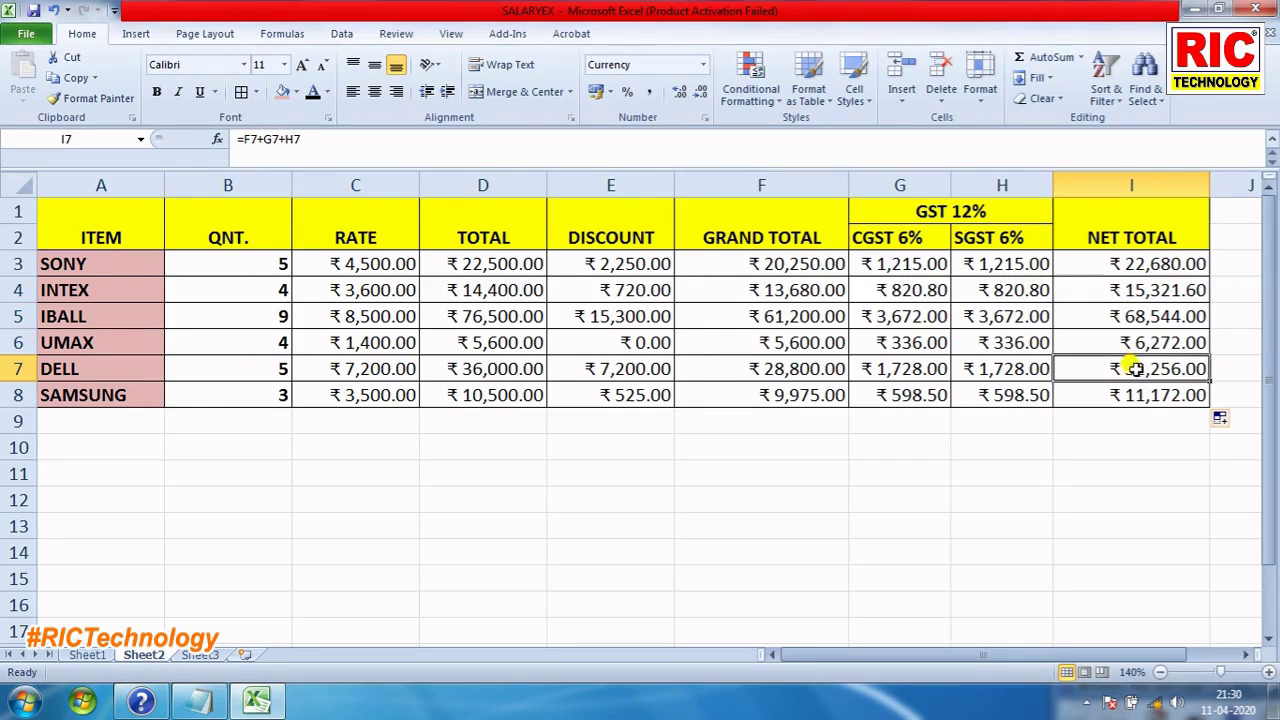
click(1139, 397)
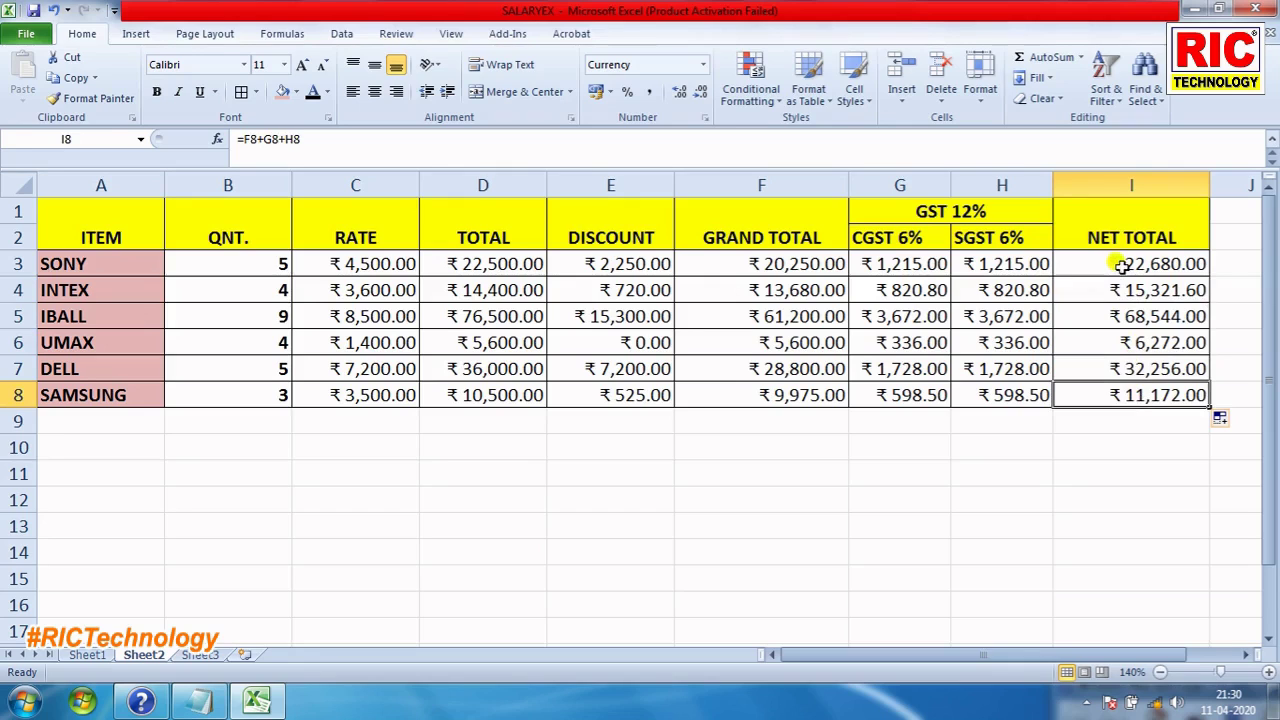
- Make the net totals in I3:I8 bold with red font
drag(1120, 264, 1115, 395)
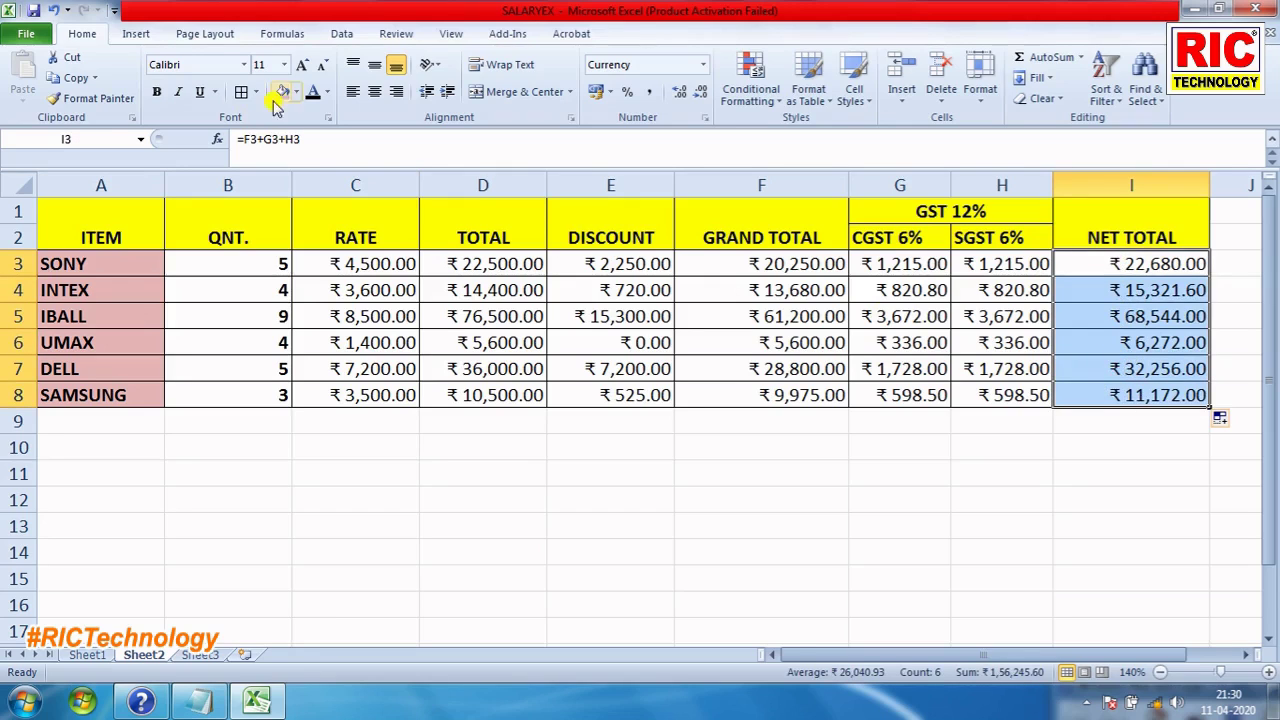
click(158, 93)
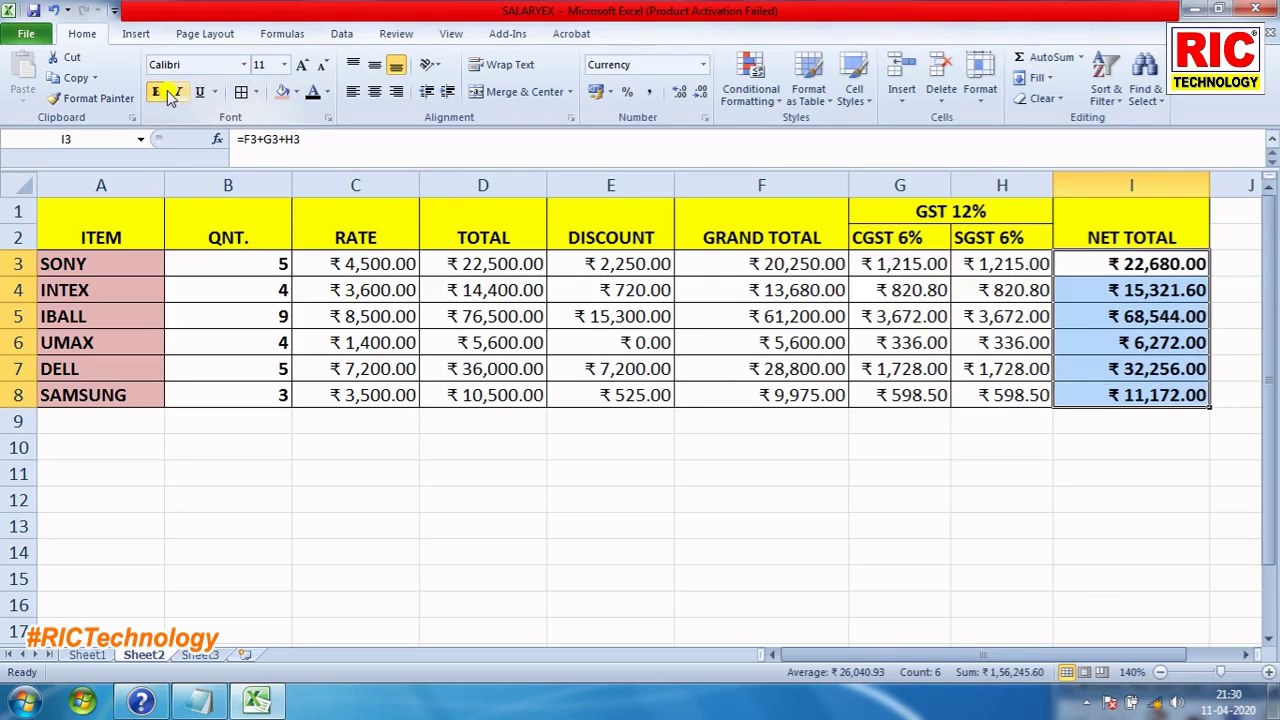
click(327, 92)
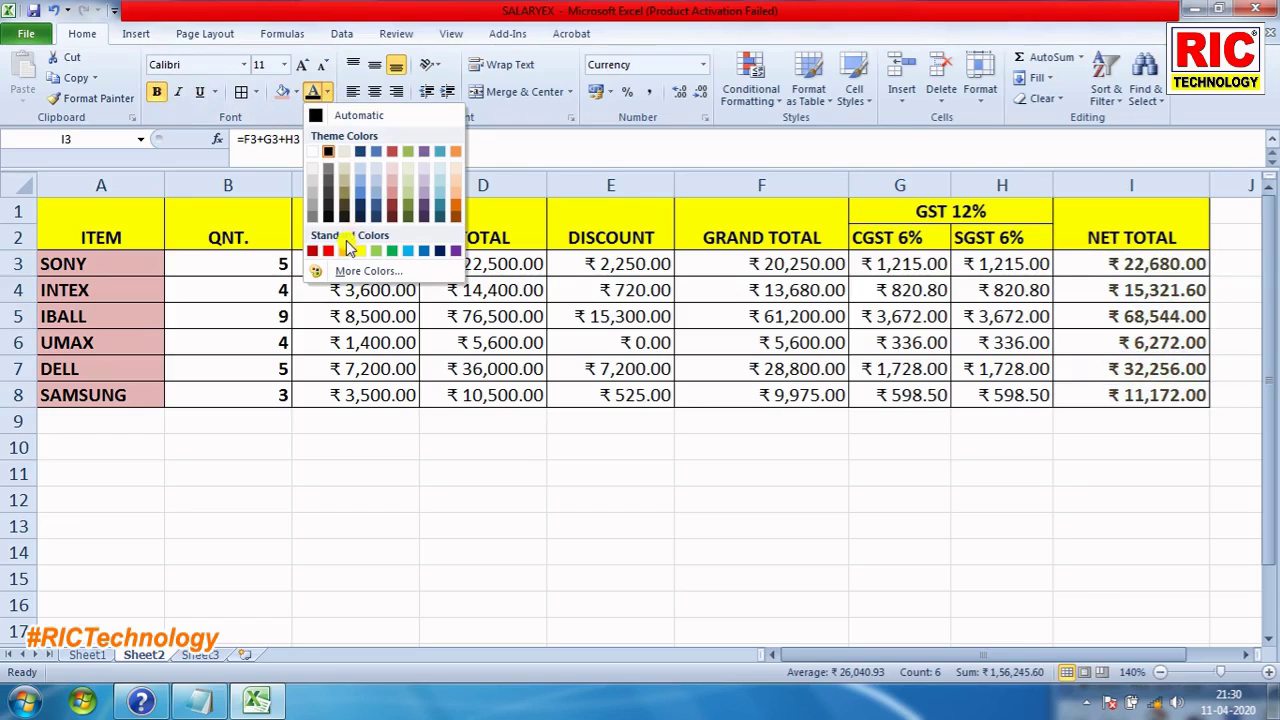
click(327, 251)
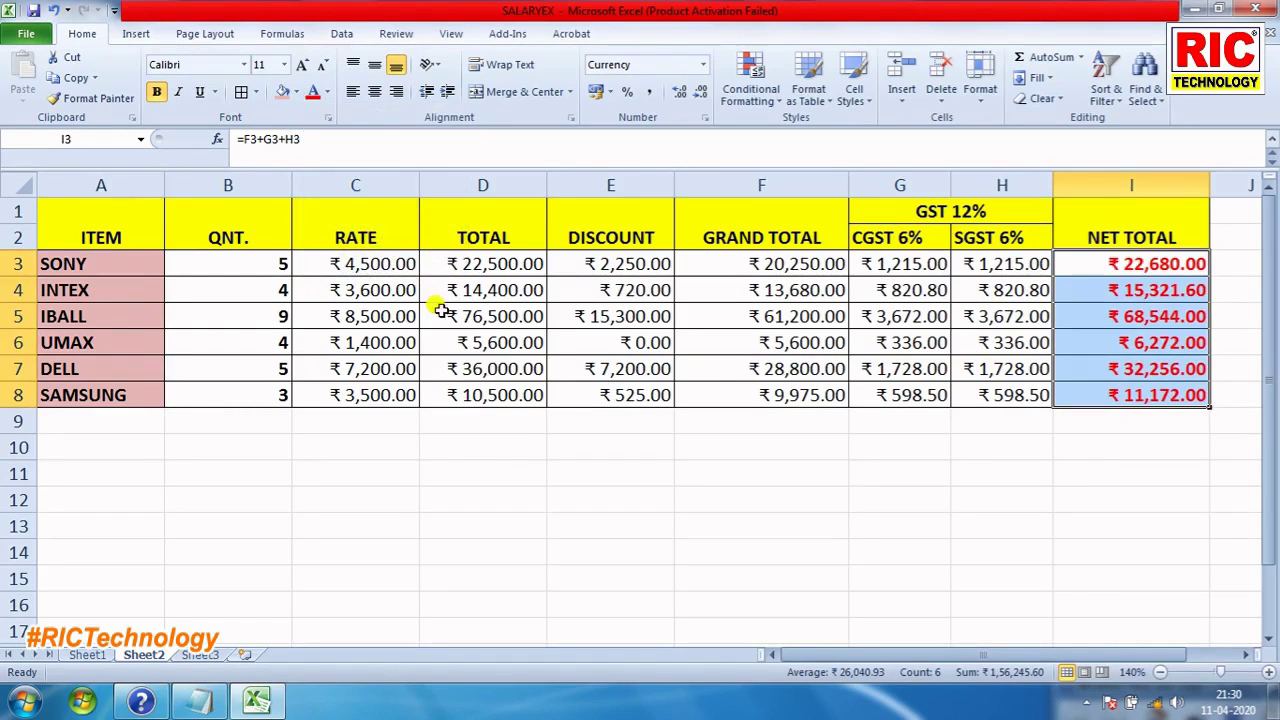
- Italicise the RATE through SGST 6% amounts in C3:H8
drag(400, 263, 985, 387)
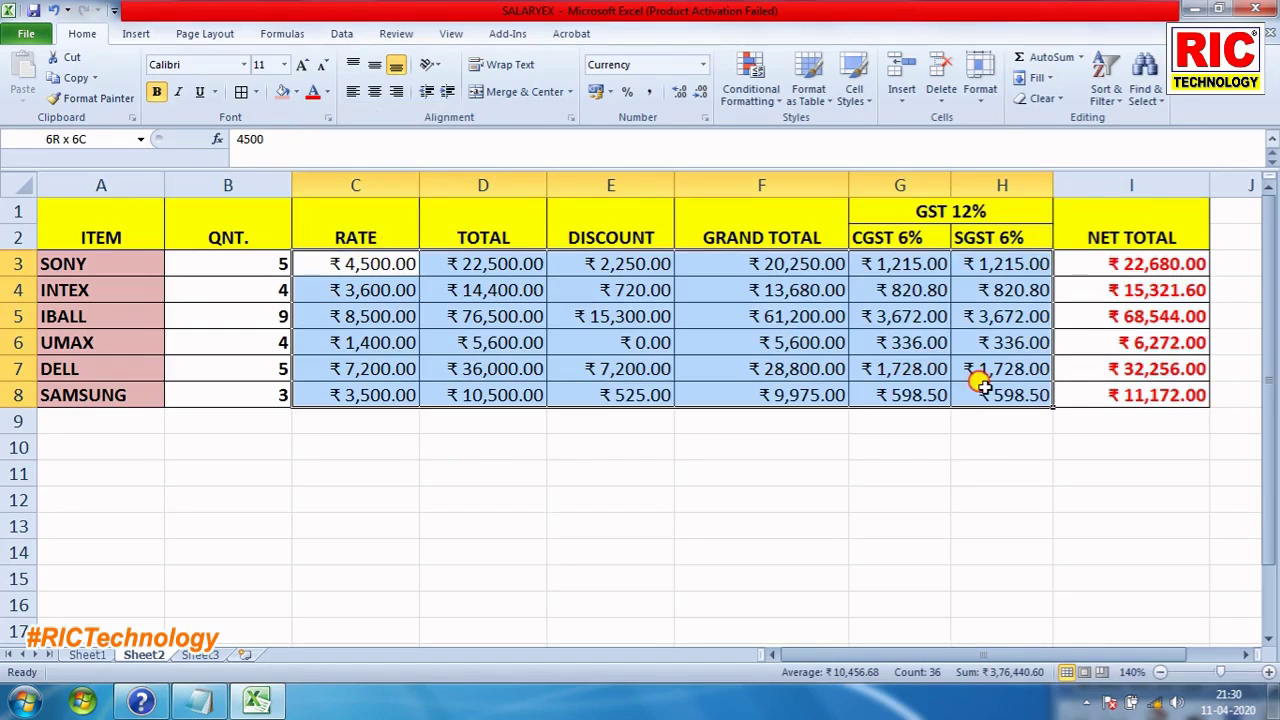
click(178, 91)
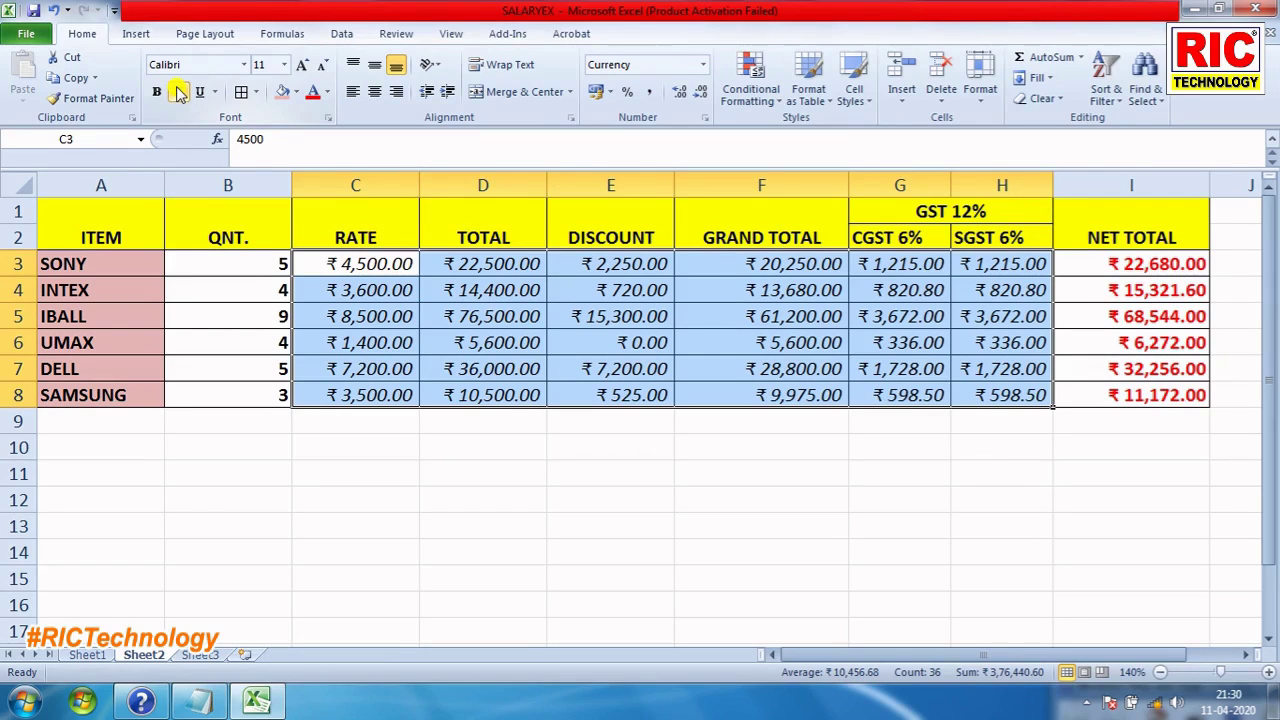
click(795, 345)
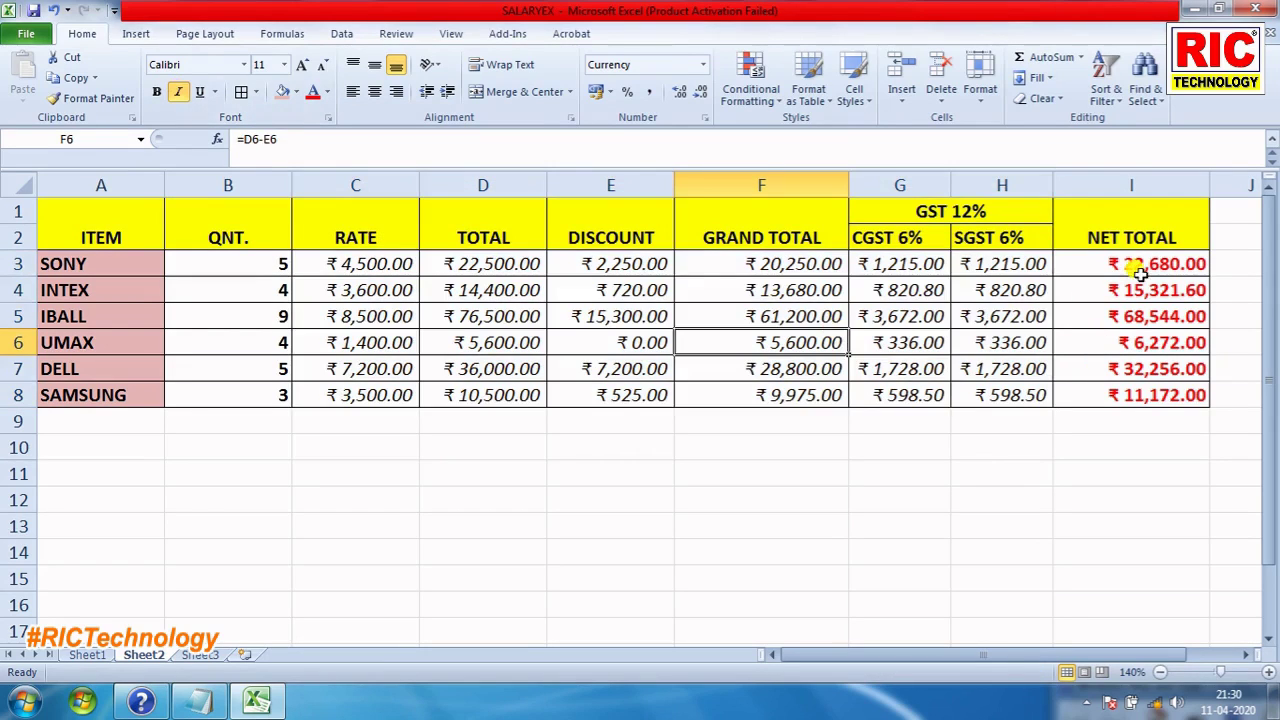
- Enter the caption 'stock report using of excel with discount and gst' in cell C12 below the table
click(386, 498)
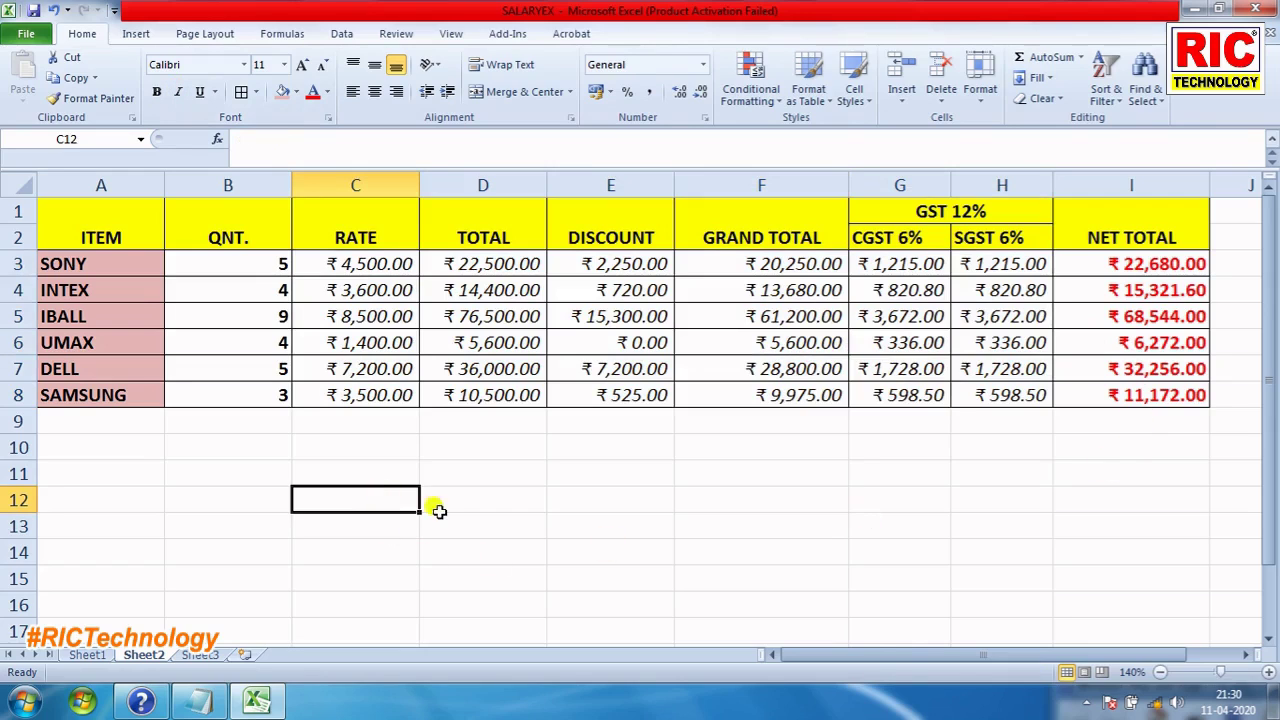
text(st)
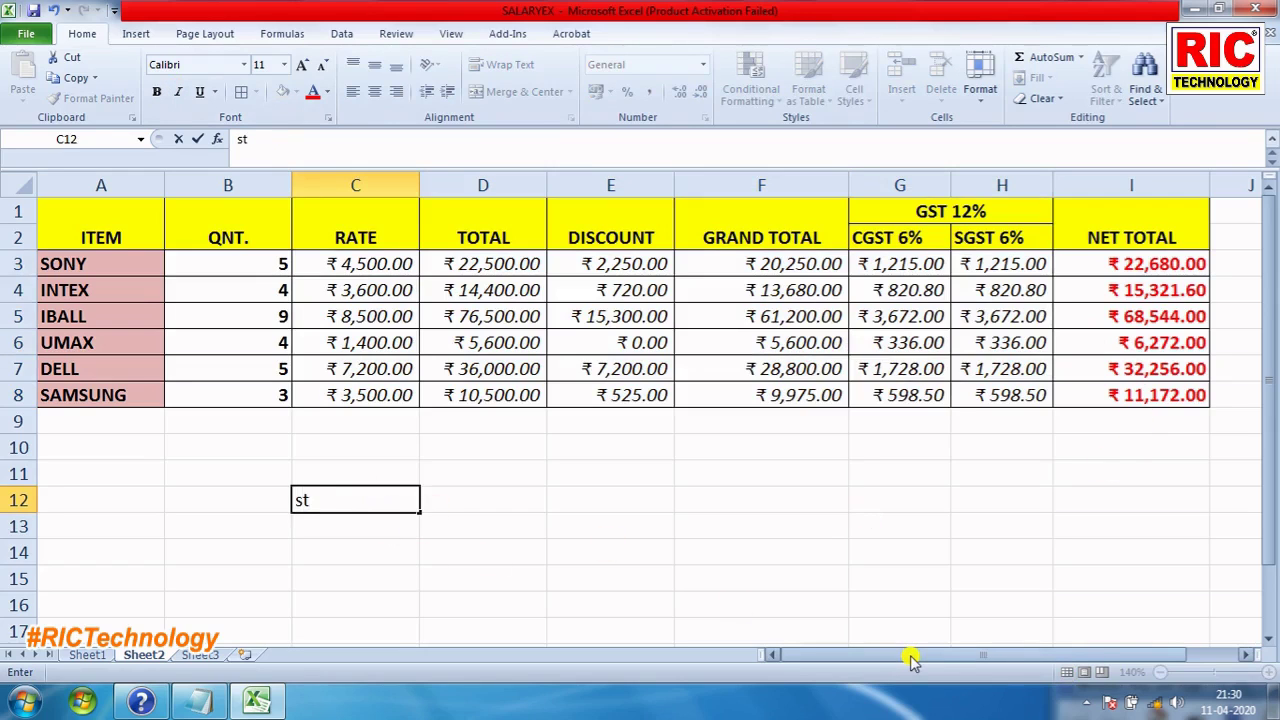
text(ock )
text(rep)
text(ort )
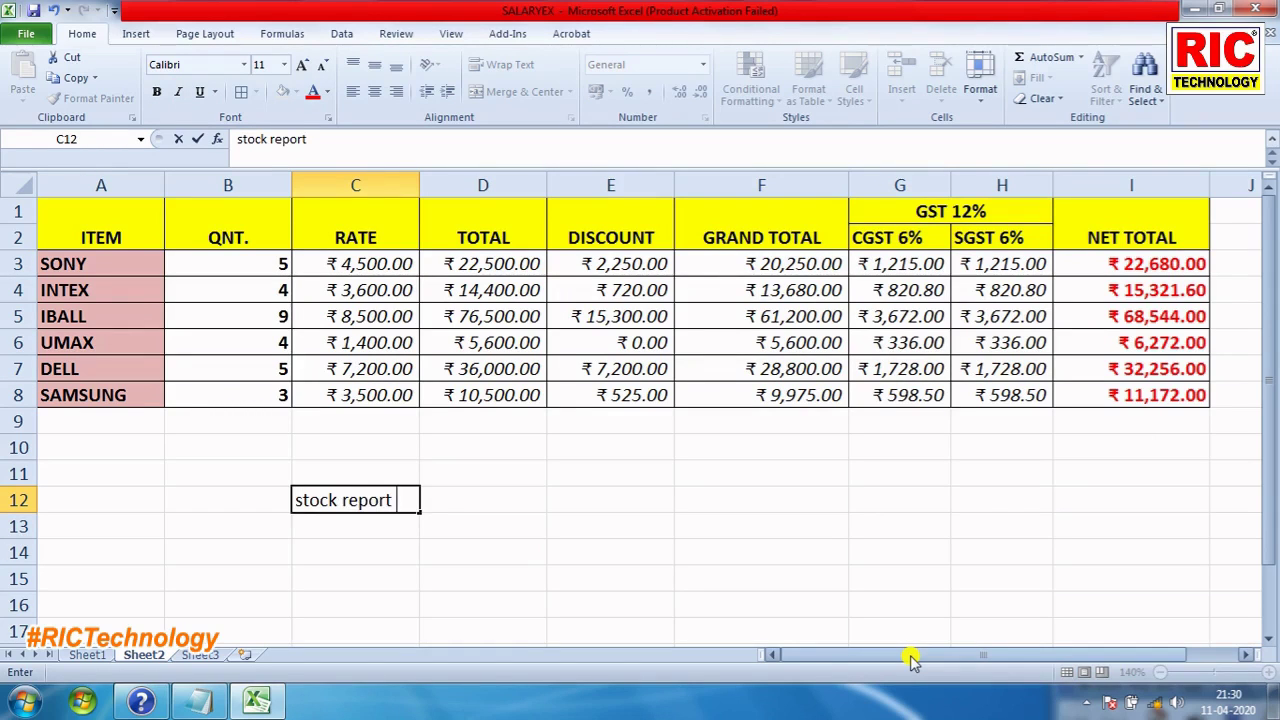
text(usei)
text(ng o)
text(f)
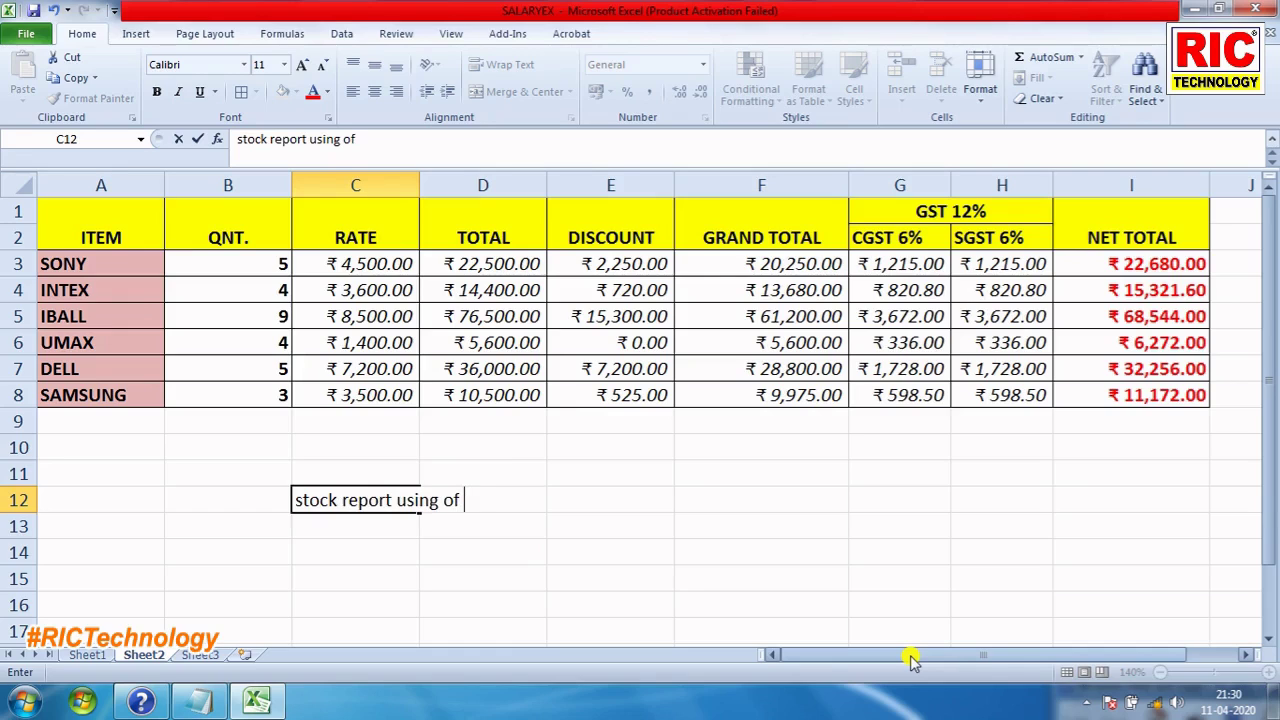
text( exce)
text(l w)
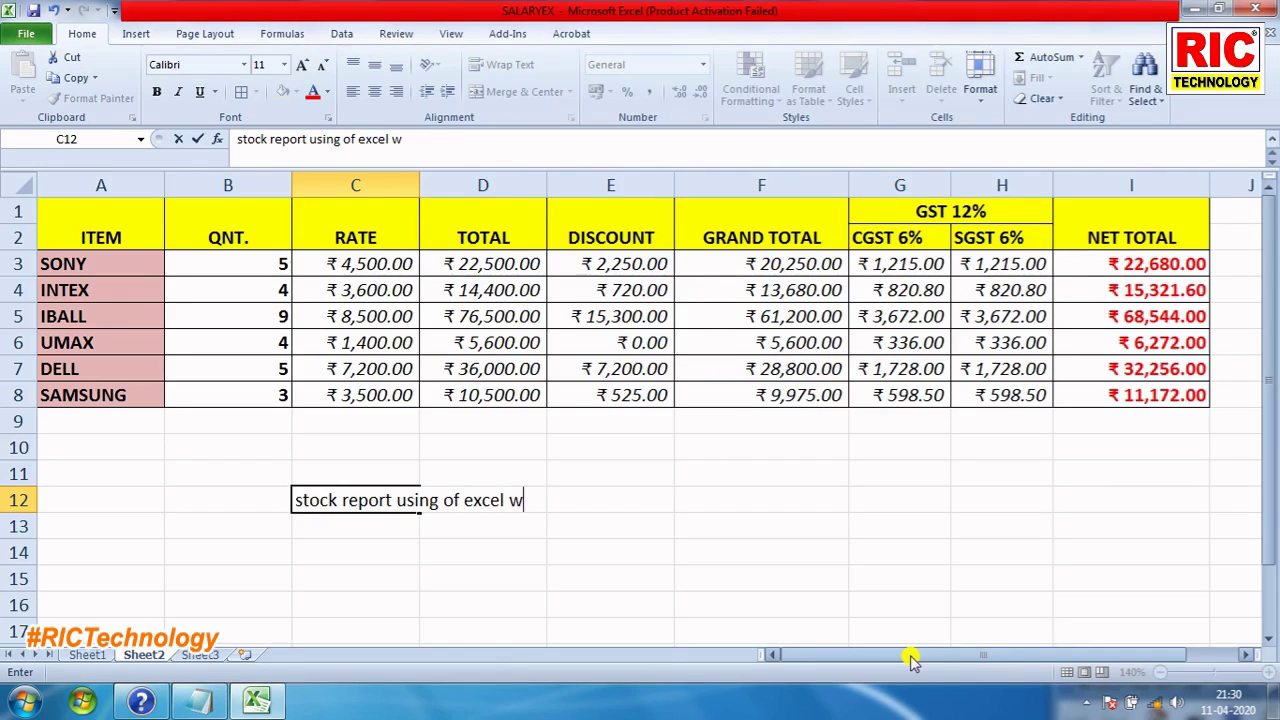
text(ith )
text(discou)
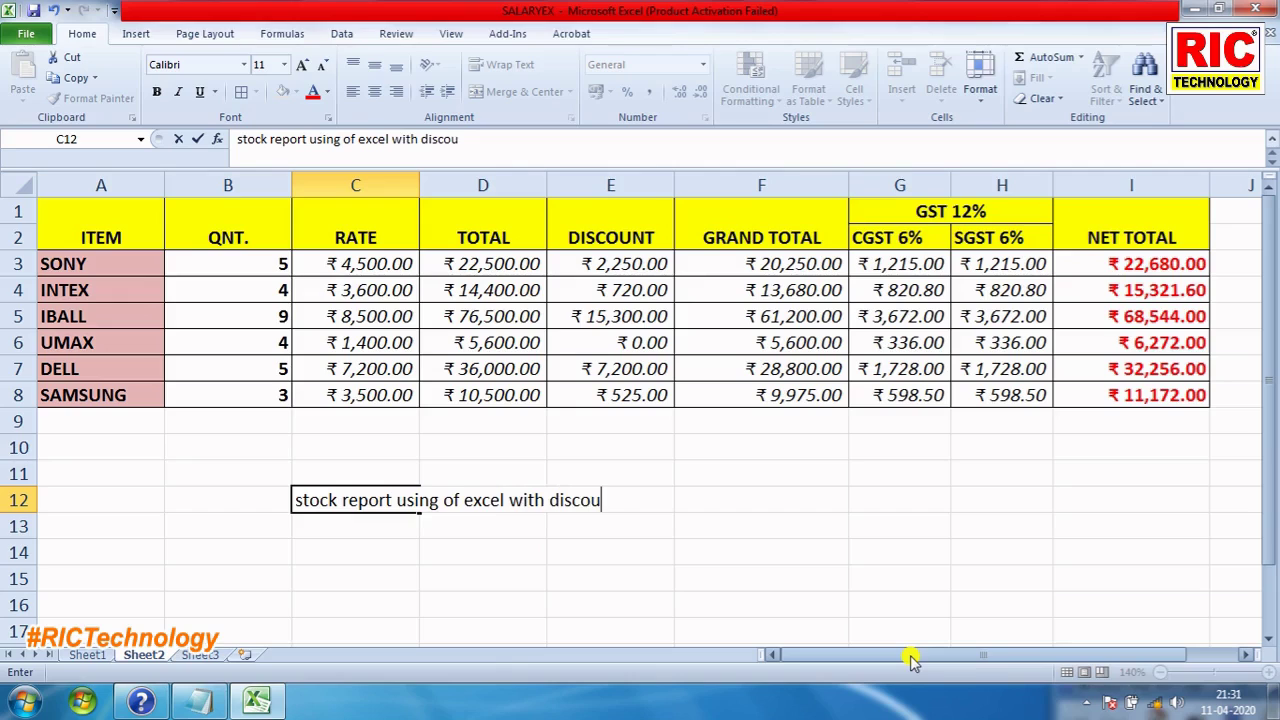
text(nt a)
text(nd )
text(gs)
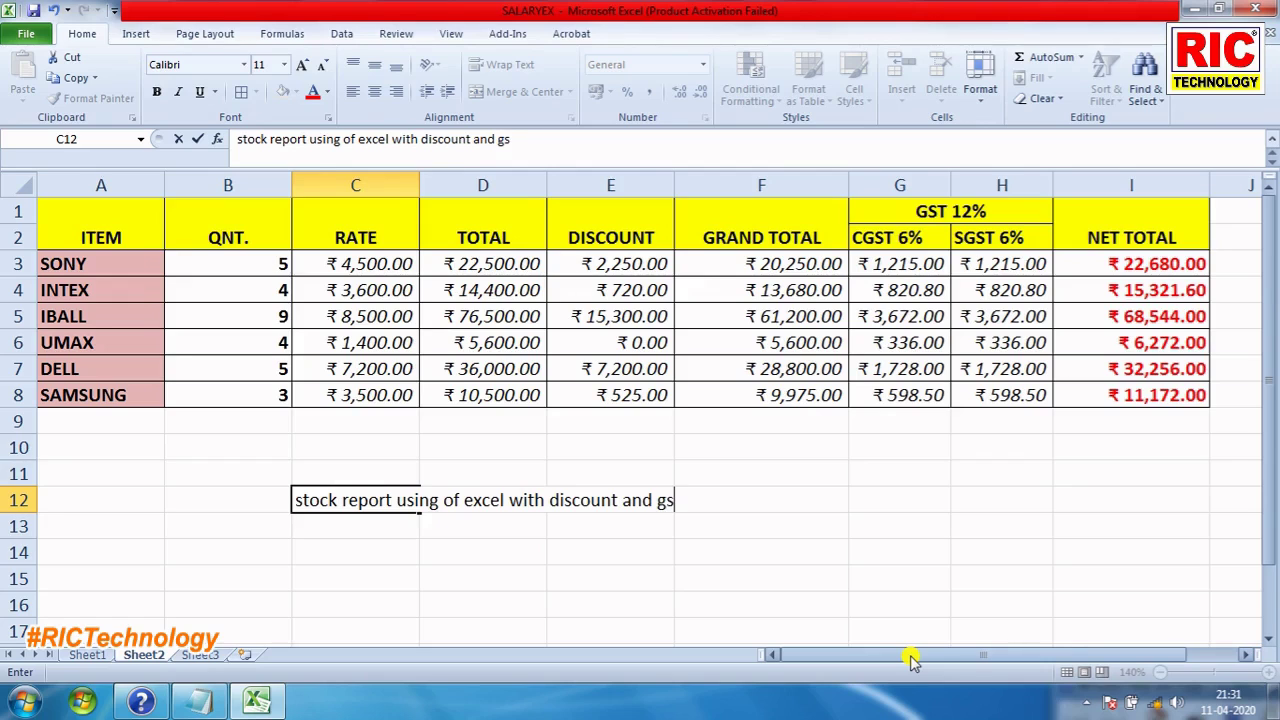
text(t)
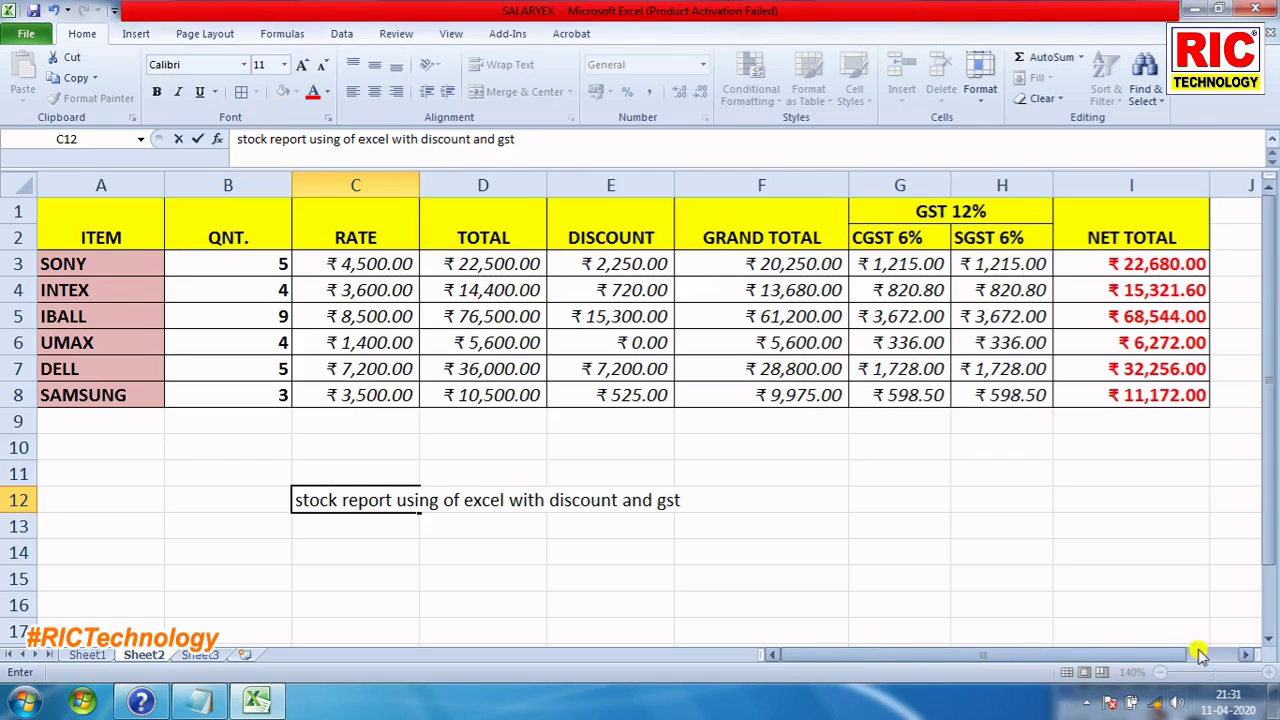
click(719, 523)
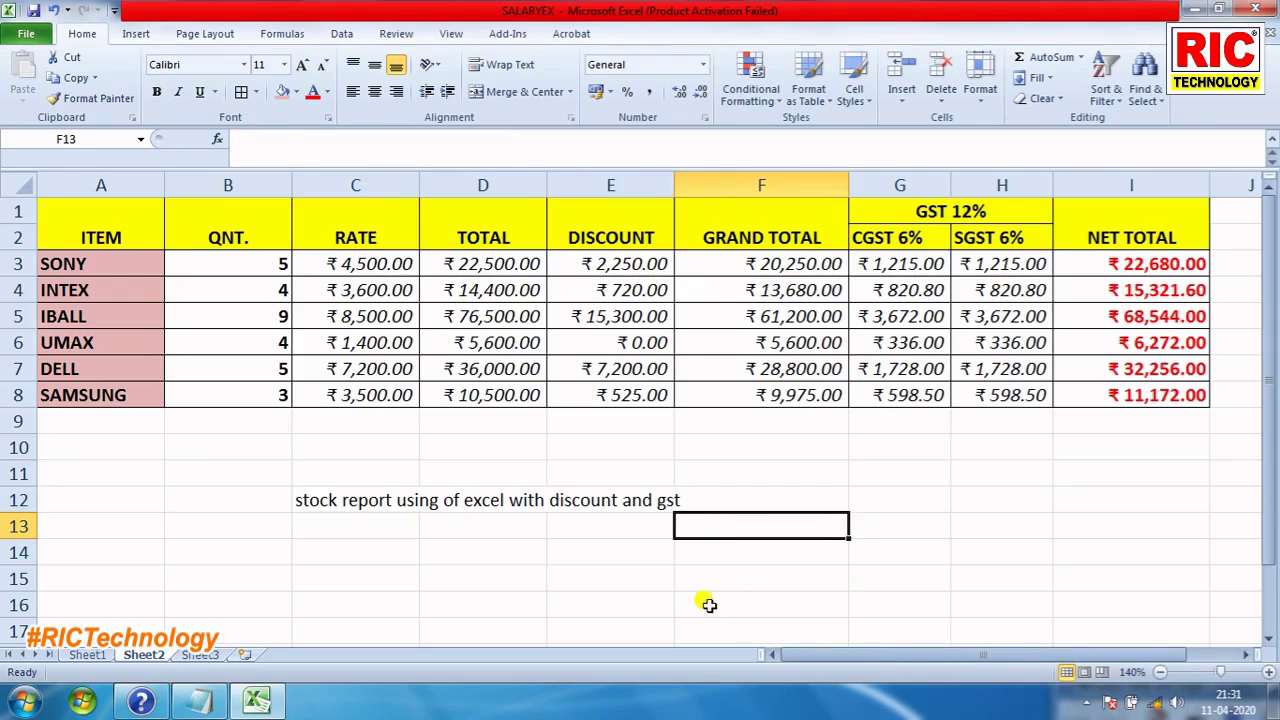
click(862, 334)
drag(383, 270, 526, 394)
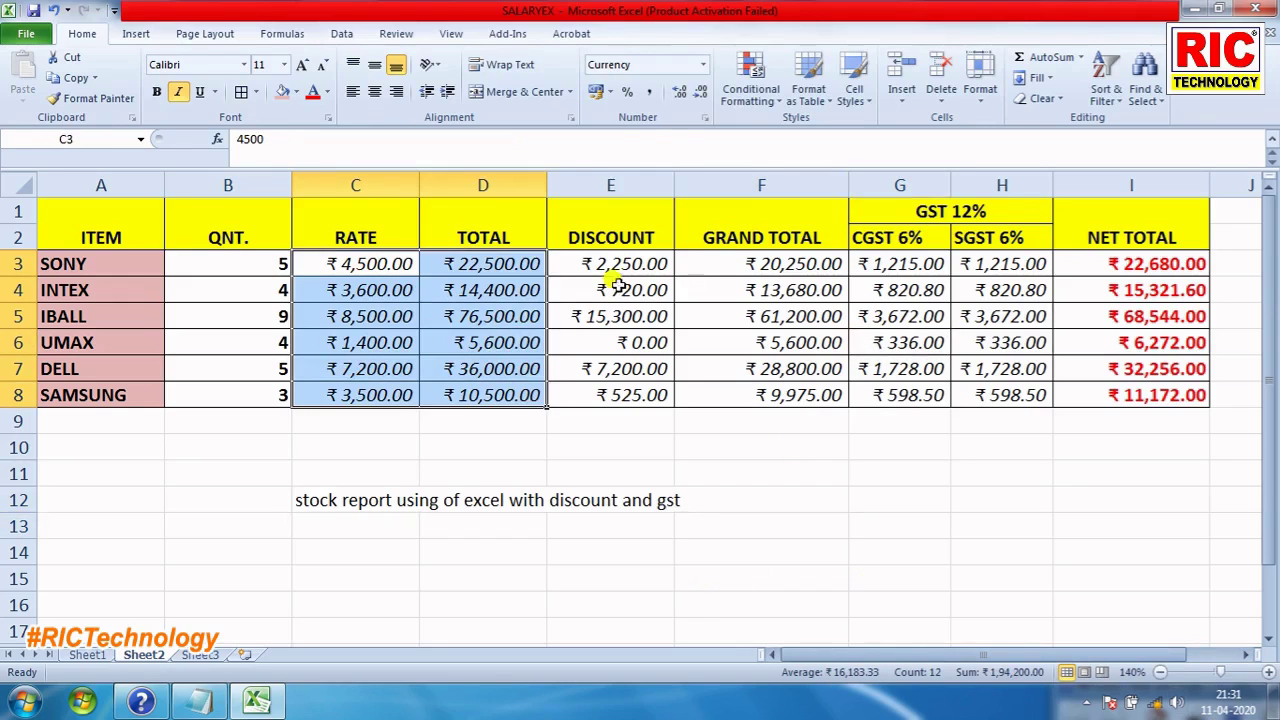
drag(615, 277, 665, 392)
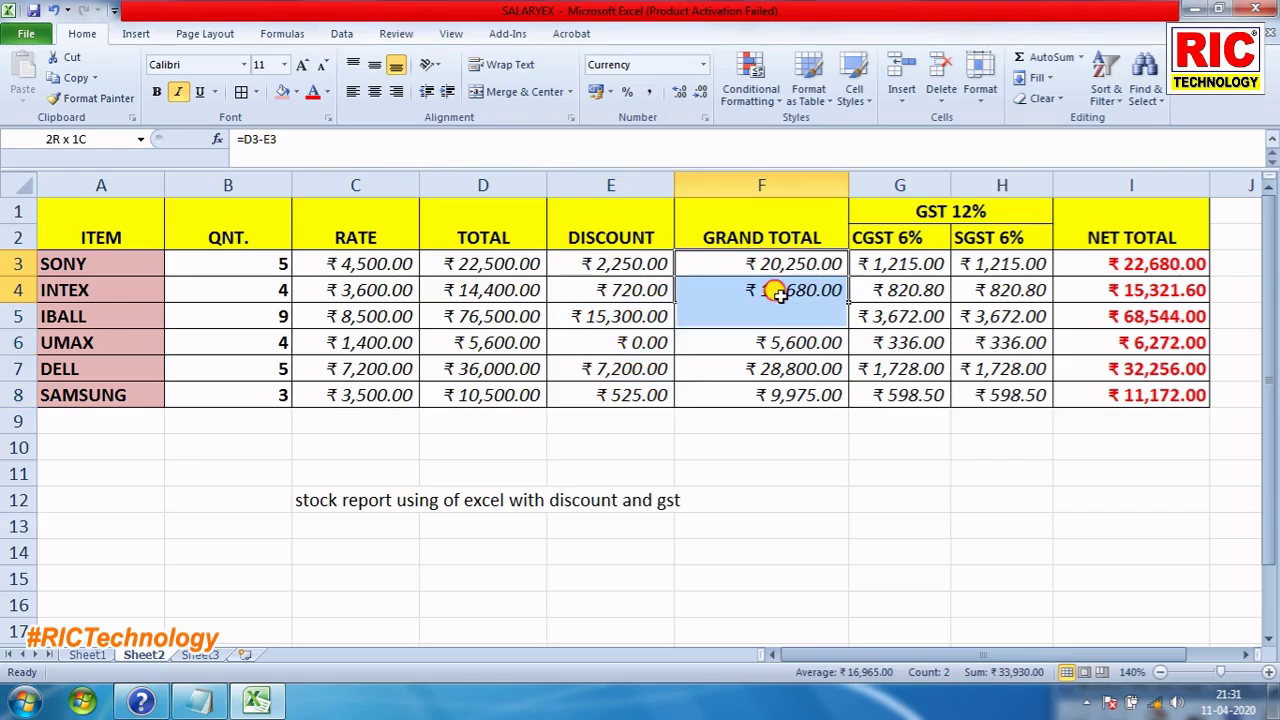
drag(778, 264, 780, 395)
drag(900, 264, 903, 394)
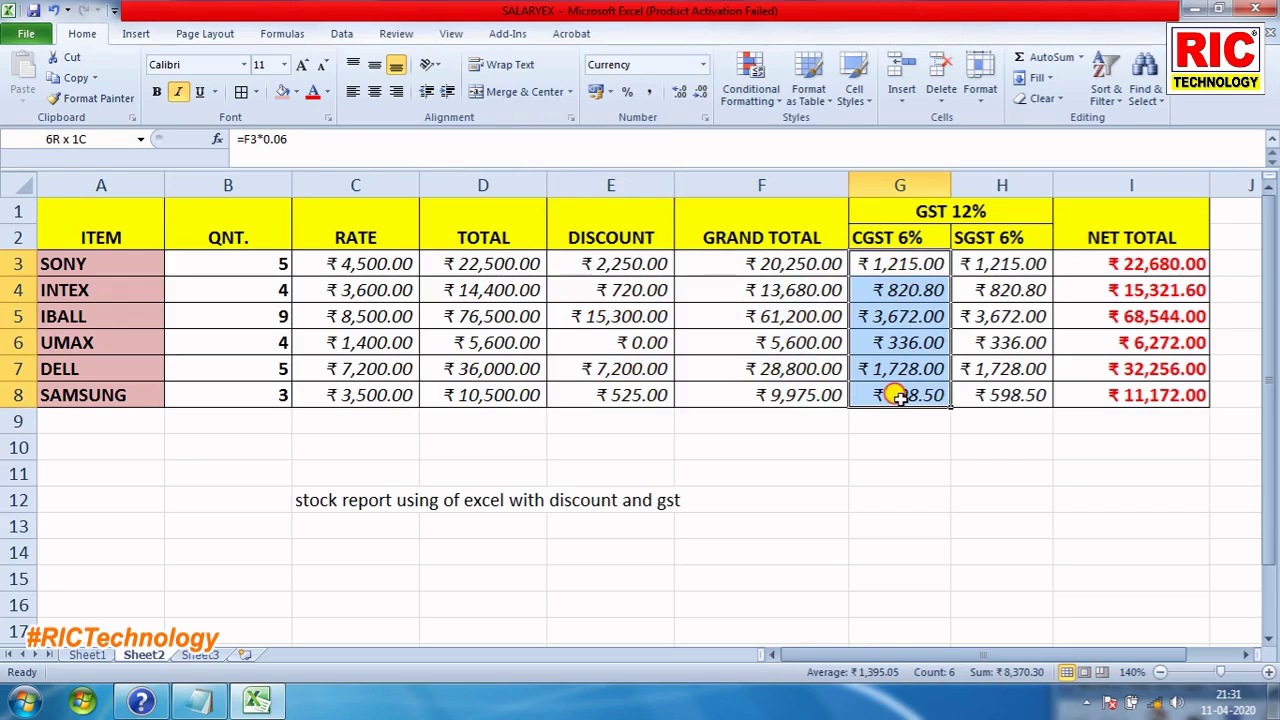
drag(995, 266, 988, 396)
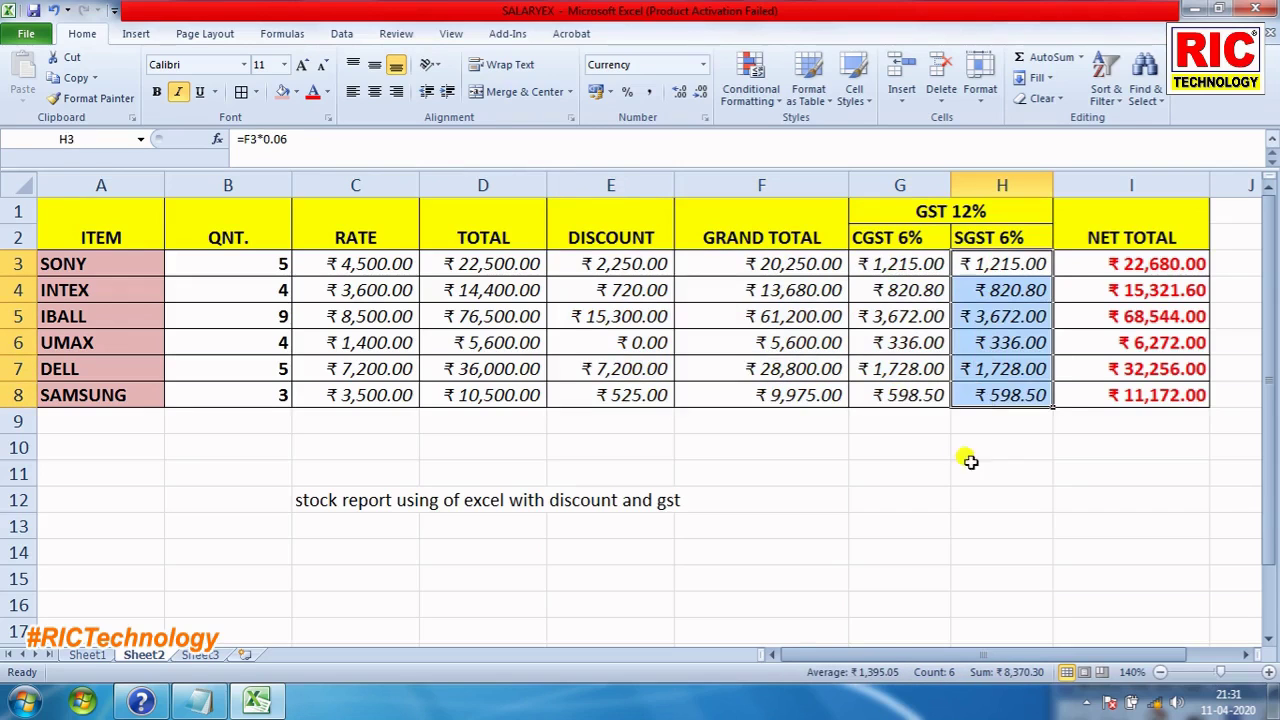
click(789, 474)
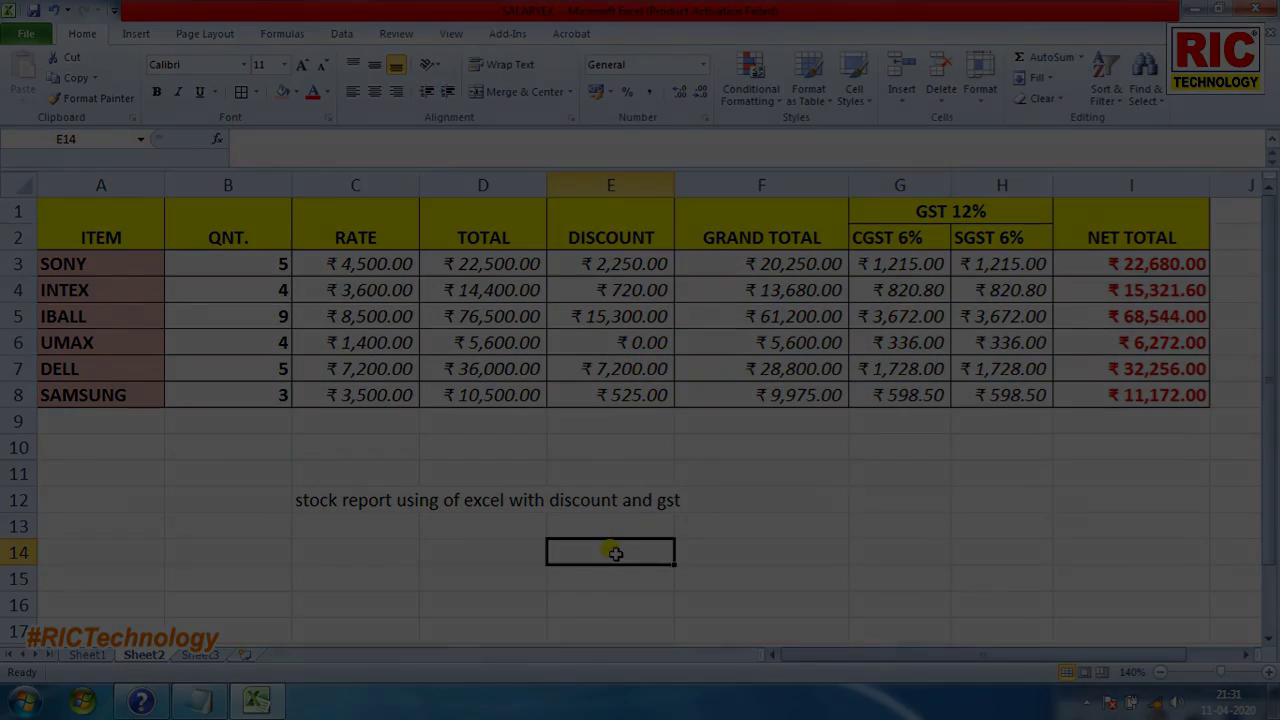